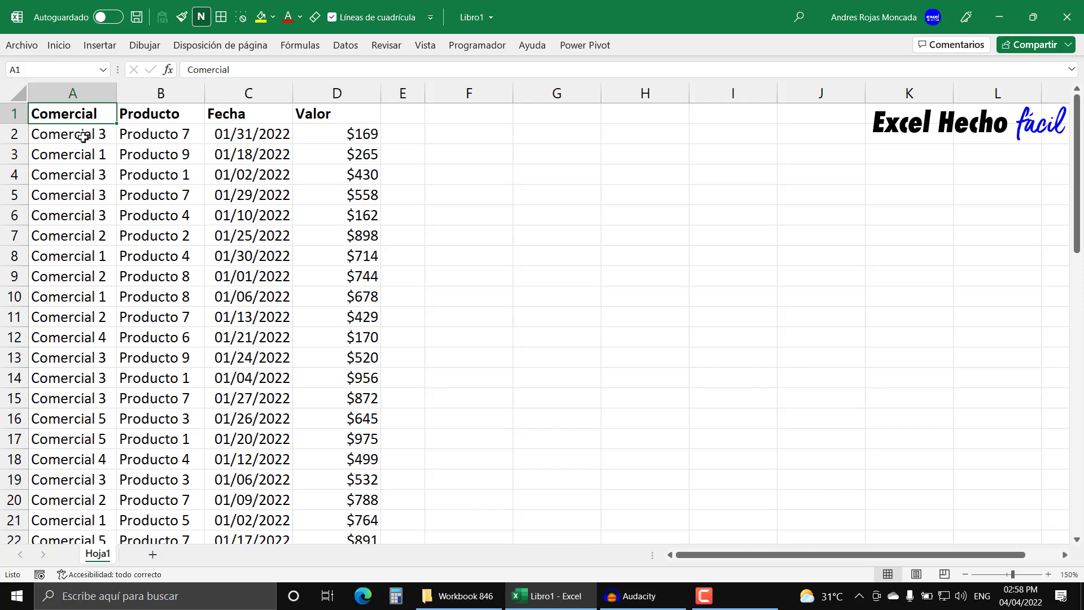
Step: Convert the data range A1:D60 on Hoja1 into a table with headers
scroll(91, 252, "down", 12)
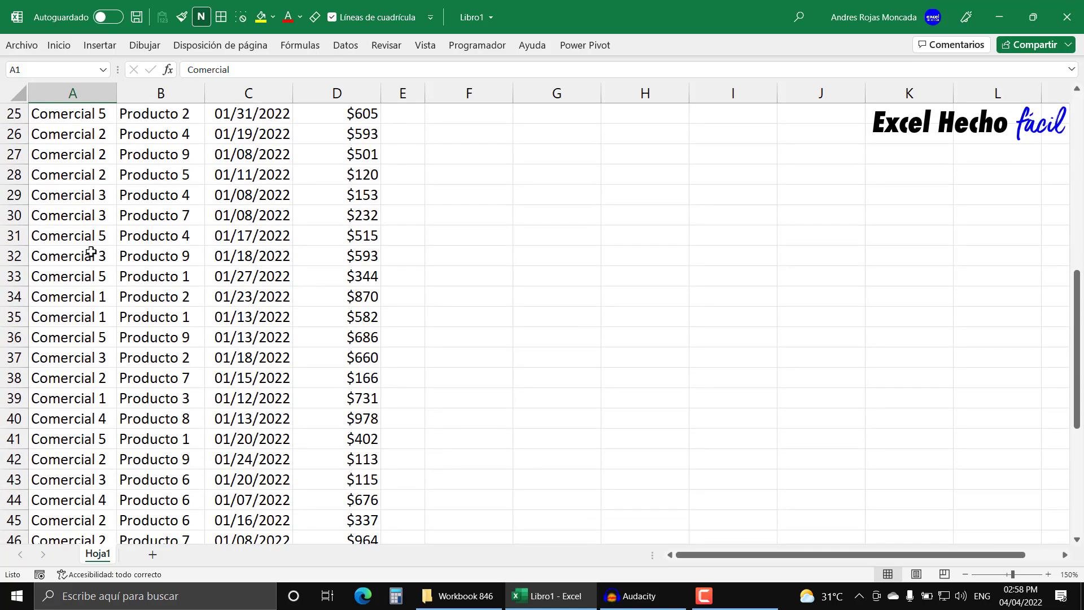
scroll(91, 252, "down", 4)
scroll(91, 253, "up", 16)
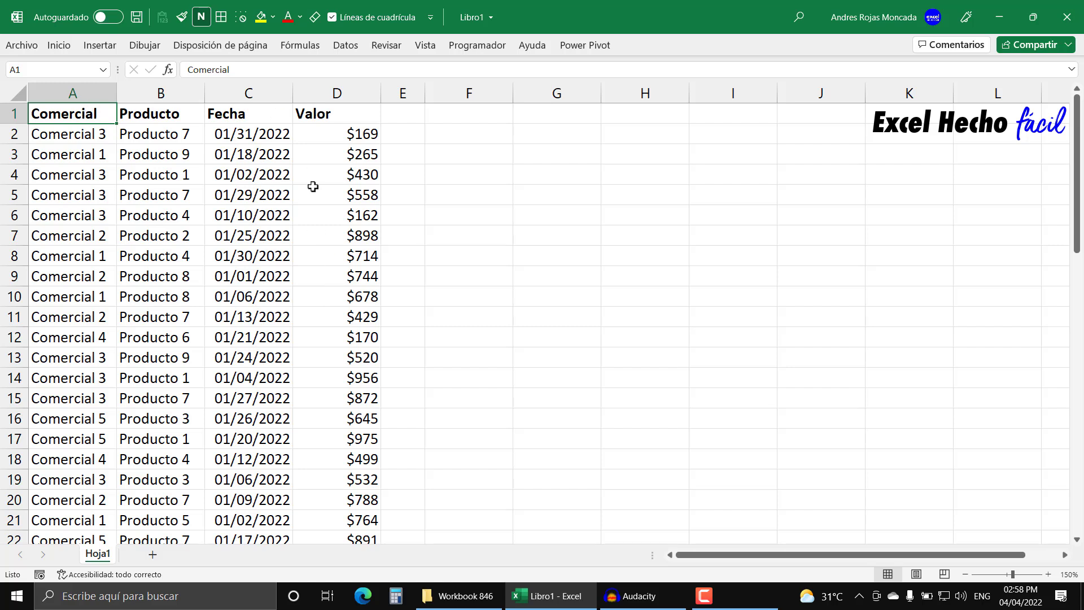
key("ctrl+asterisk")
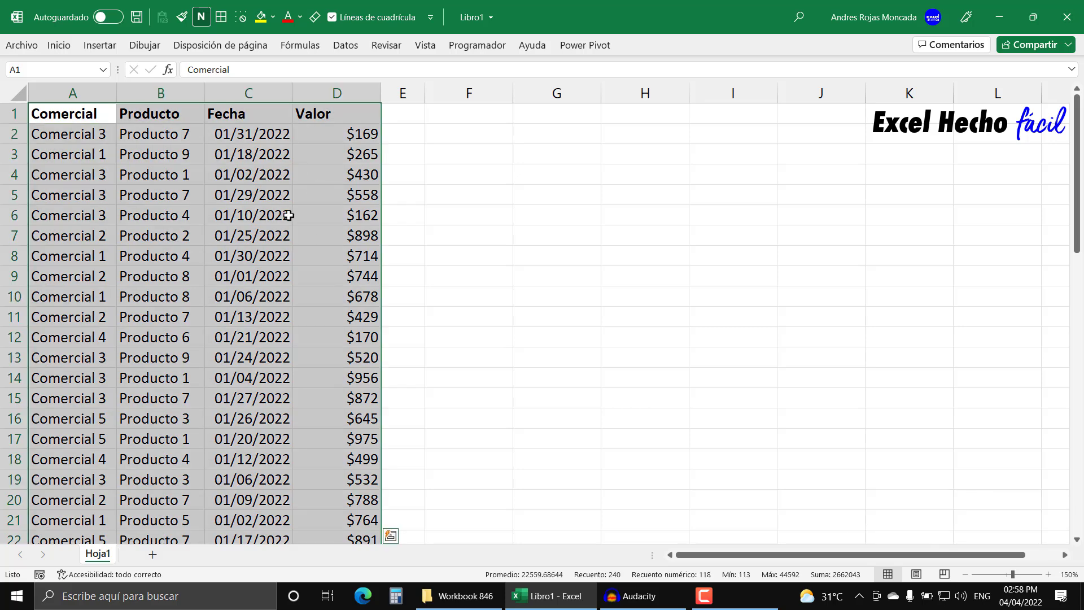
key("ctrl+t")
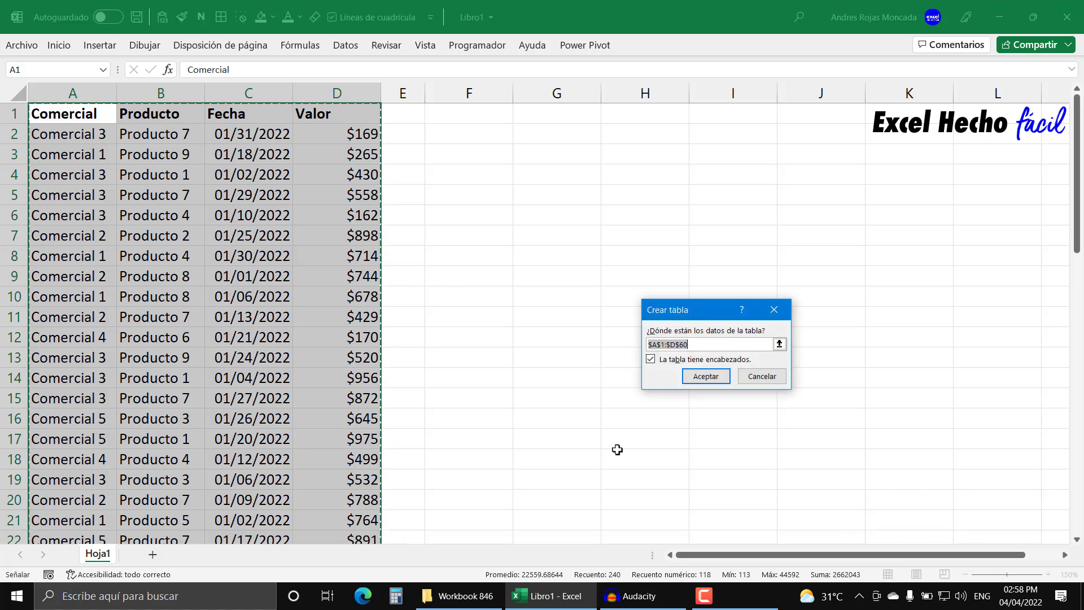
left_click_drag(704, 314, 445, 136)
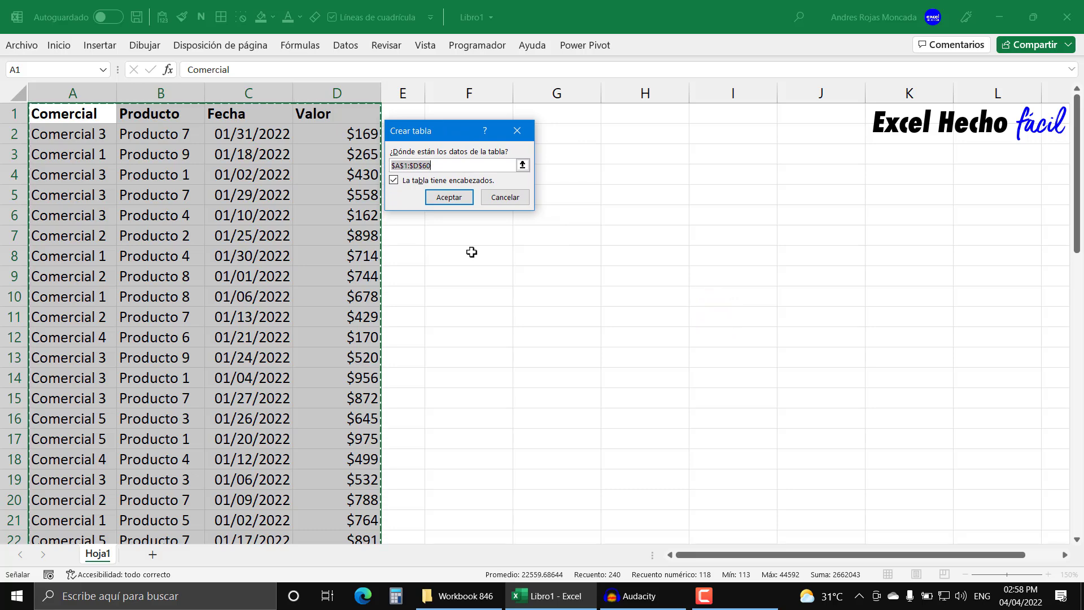
left_click(449, 196)
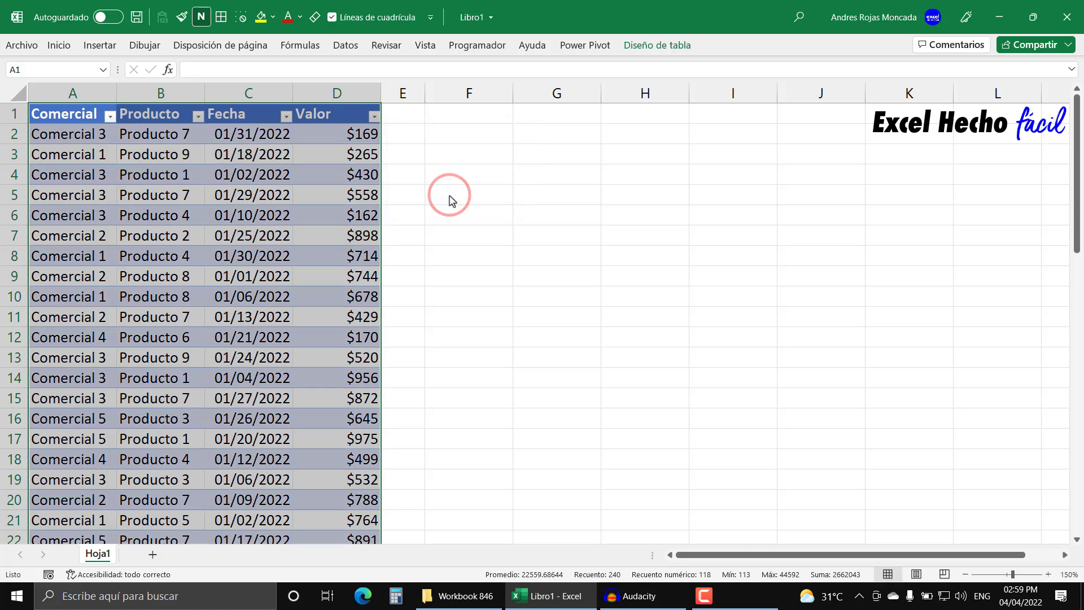
Step: Rename the new table as BD
left_click(655, 51)
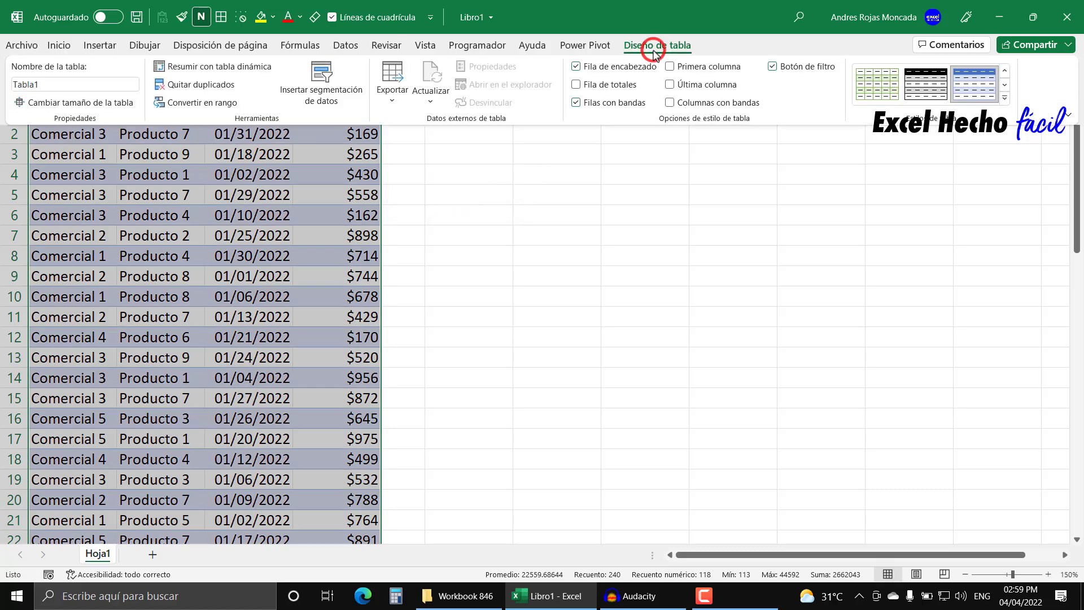
left_click(123, 85)
type("BD")
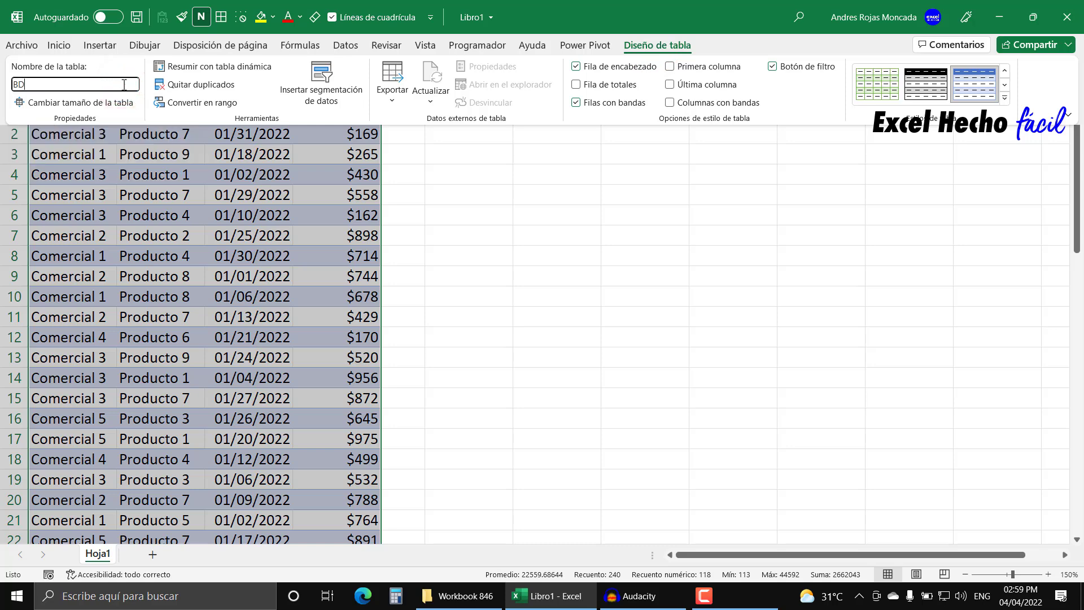
key("Return")
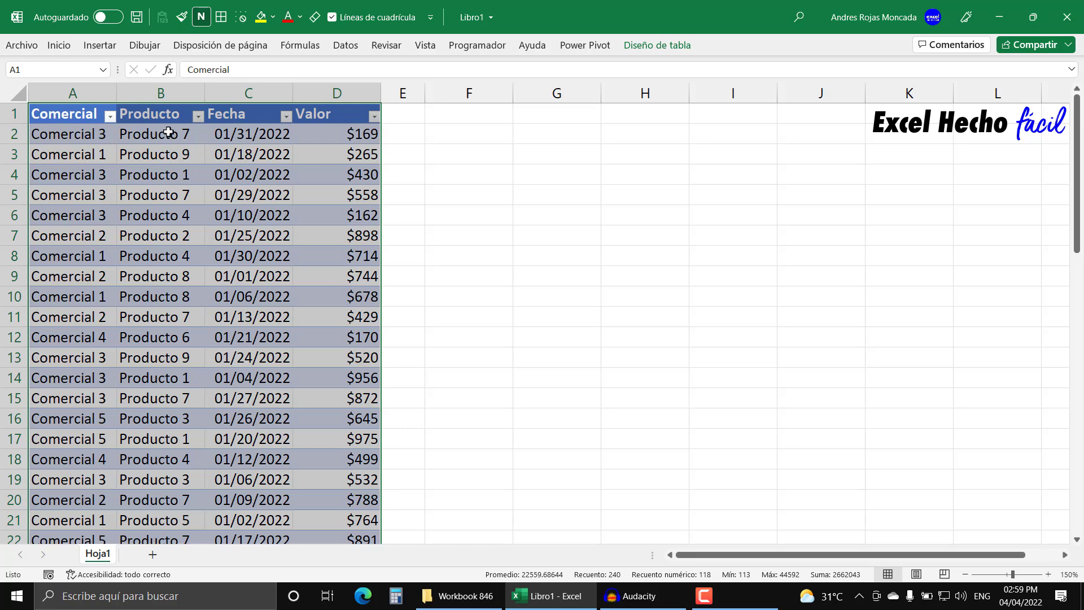
Step: Check which range the name BD covers by selecting it from an empty cell, then return to F1
left_click(471, 114)
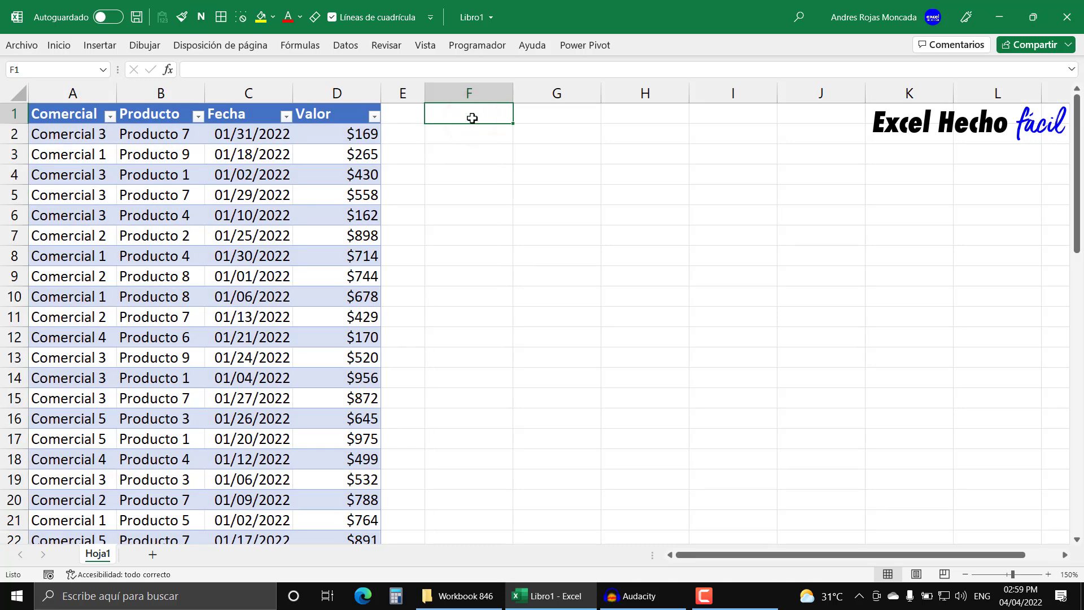
left_click(103, 70)
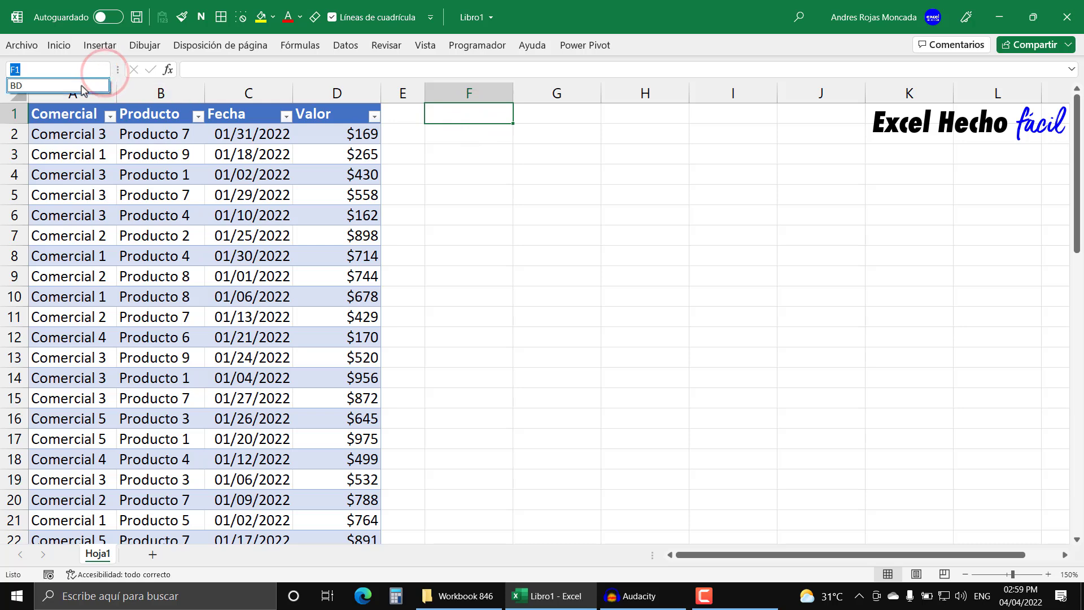
left_click(82, 86)
scroll(181, 172, "up", 1)
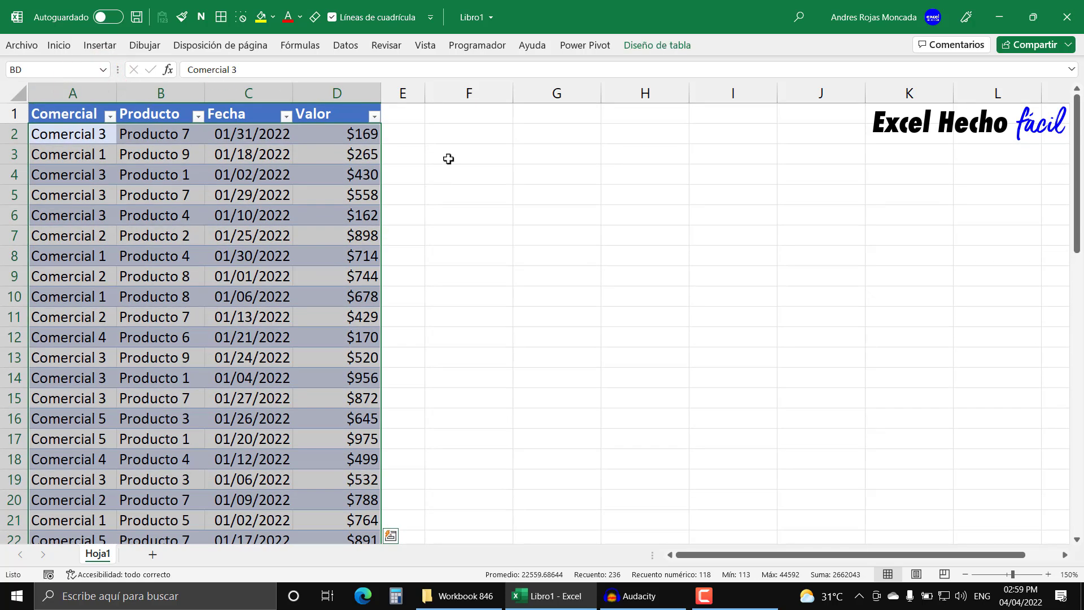
left_click(452, 113)
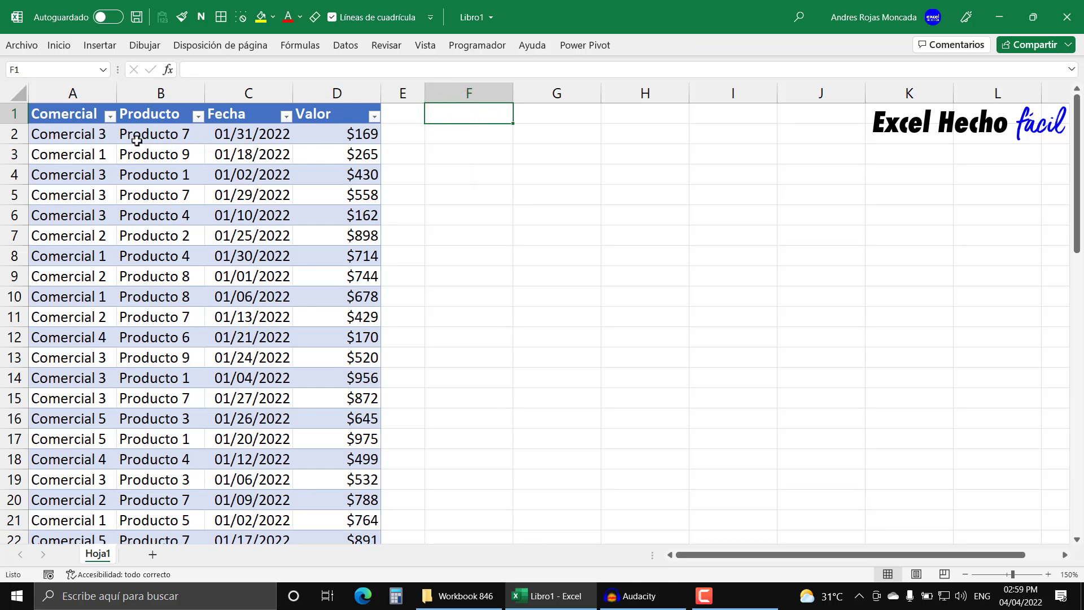
Step: Copy the table headers A1:D1 into row 1 of a new sheet as values only and make them bold
left_click(75, 114)
left_click_drag(75, 114, 328, 115)
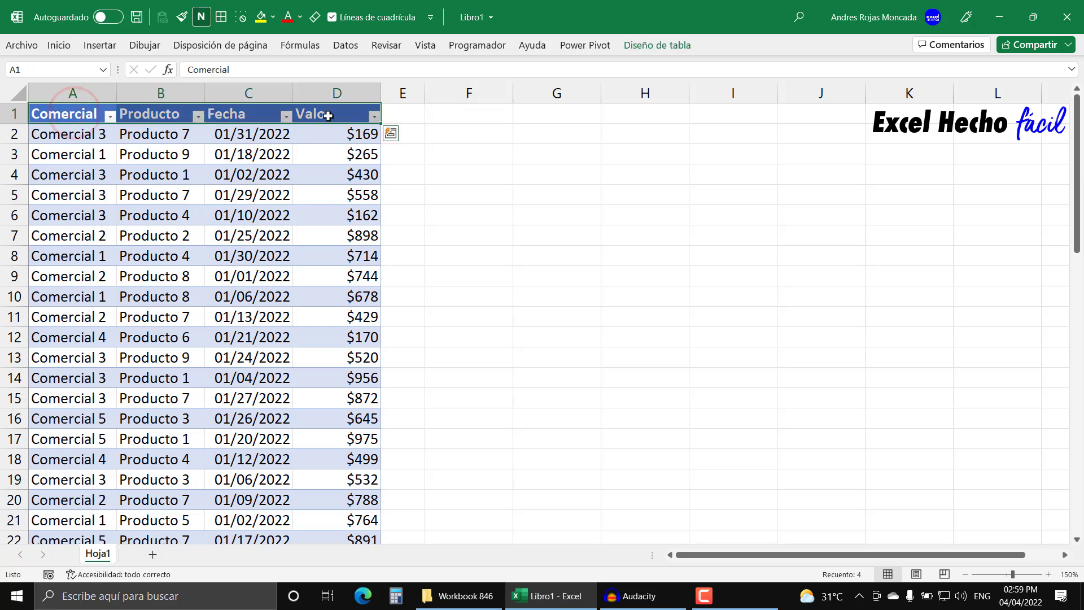
key("ctrl+c")
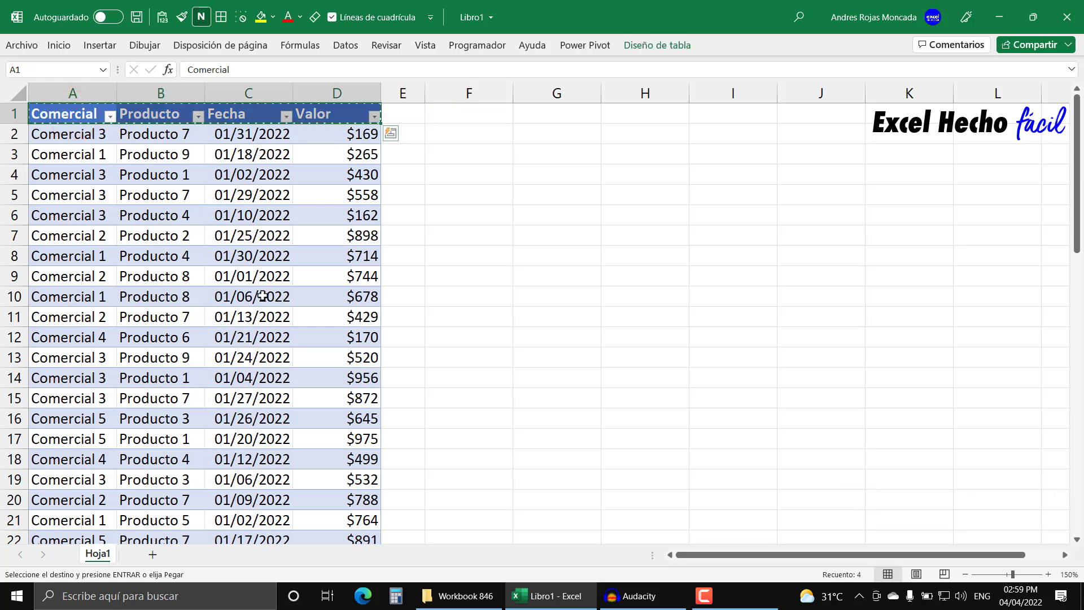
left_click(153, 554)
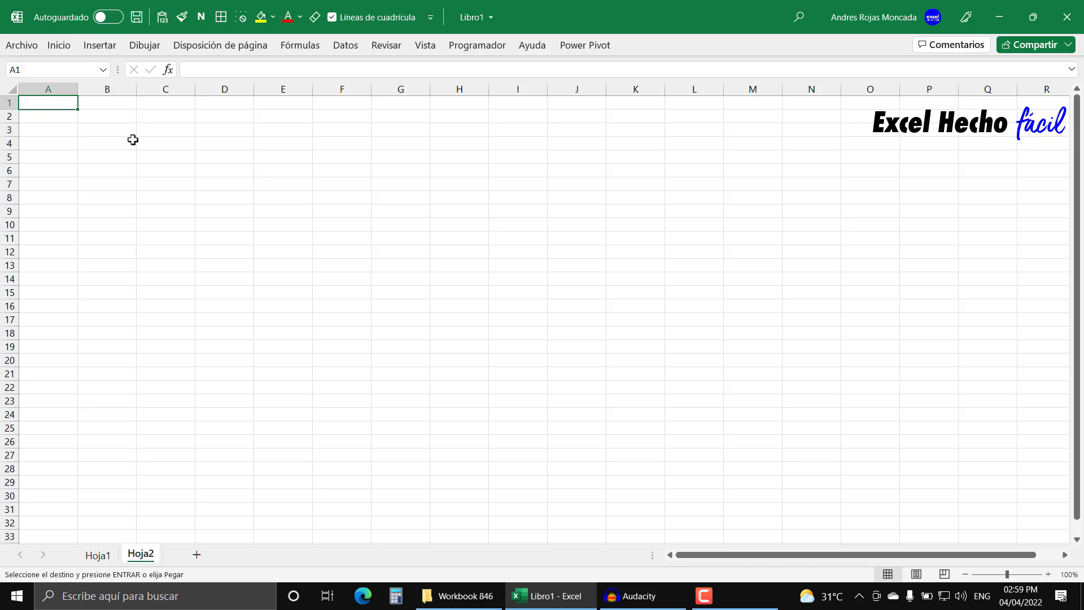
left_click(162, 17)
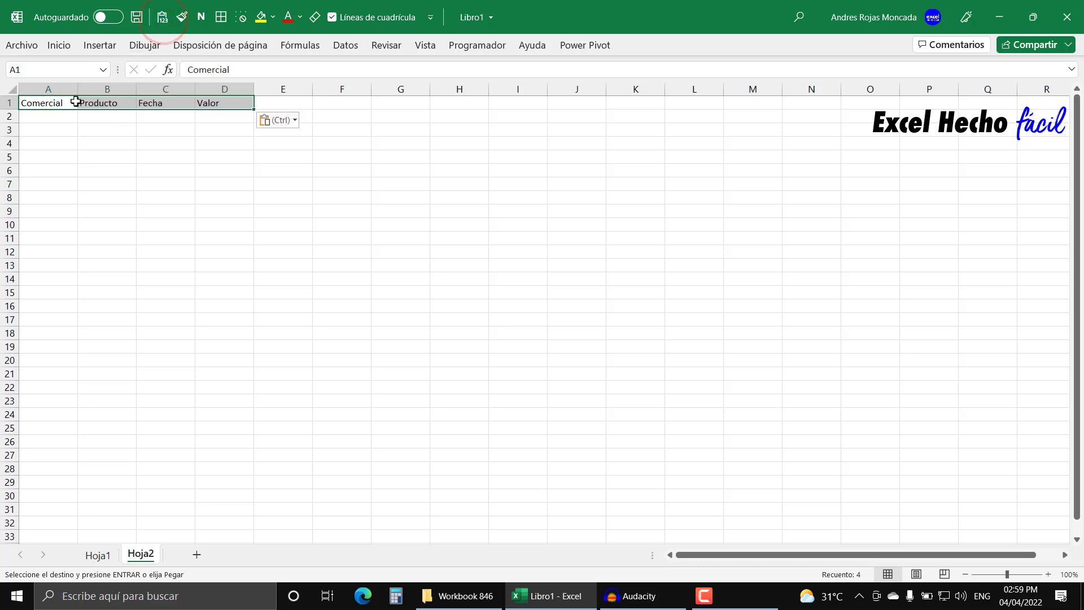
left_click(201, 17)
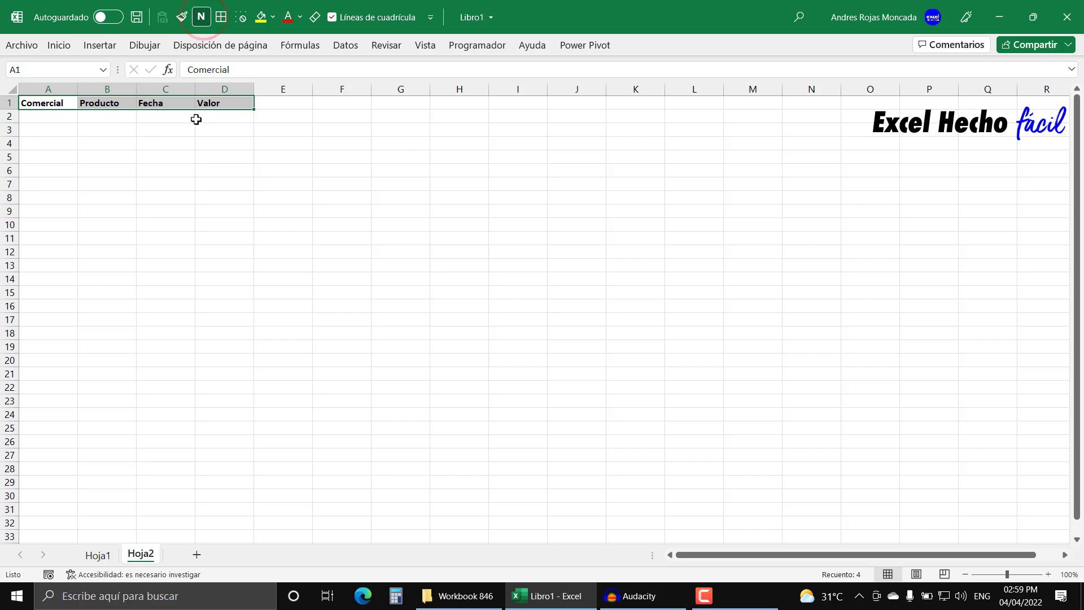
Step: Move the header row on Hoja2 down to A3:D3
left_click(1049, 574)
left_click(1049, 574)
left_click(1049, 574)
left_click(1049, 575)
left_click(1049, 575)
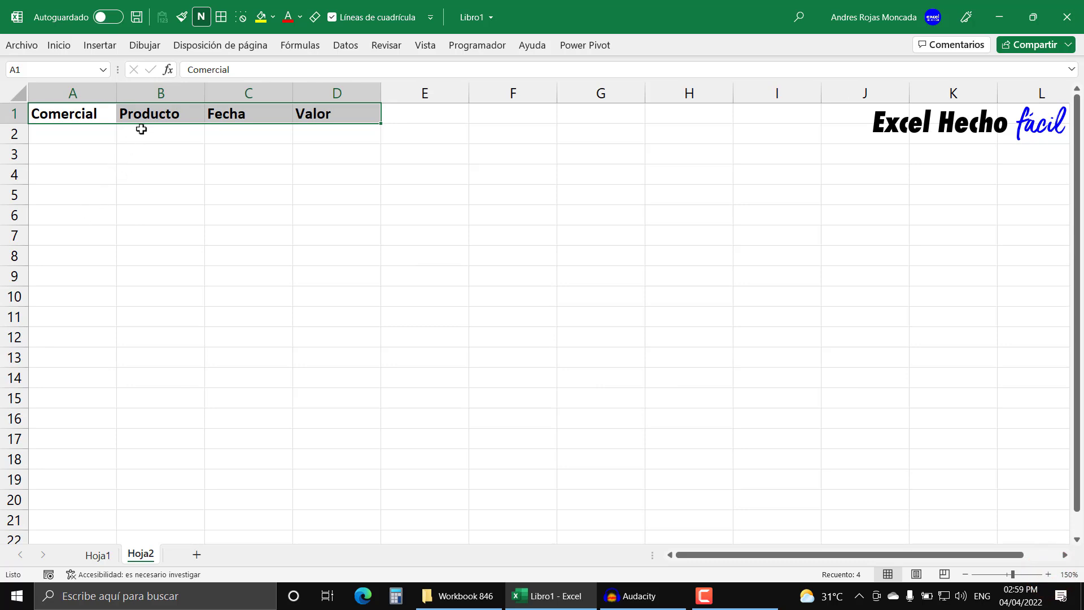
left_click_drag(142, 126, 138, 158)
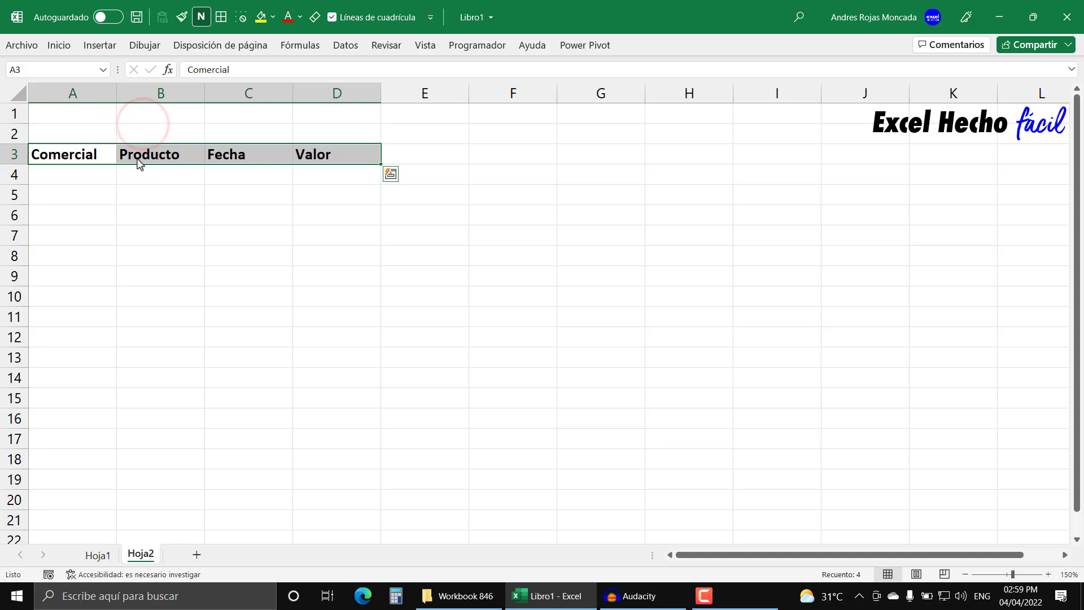
Step: Enter the label Comercial in A1 and the criterion Comercial 1 in B1 above the headers
left_click(99, 118)
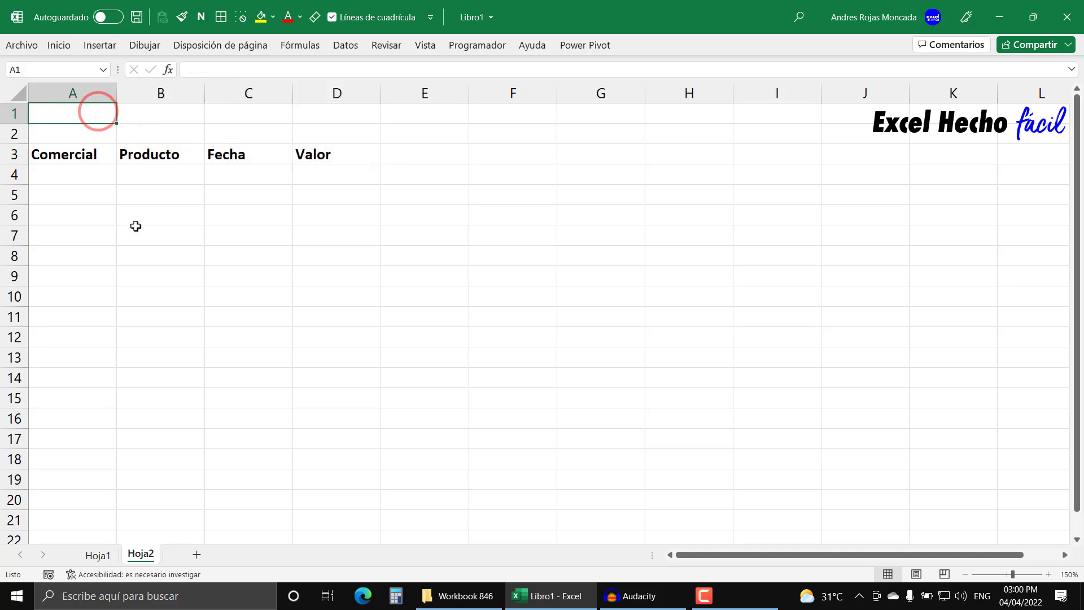
type("Come")
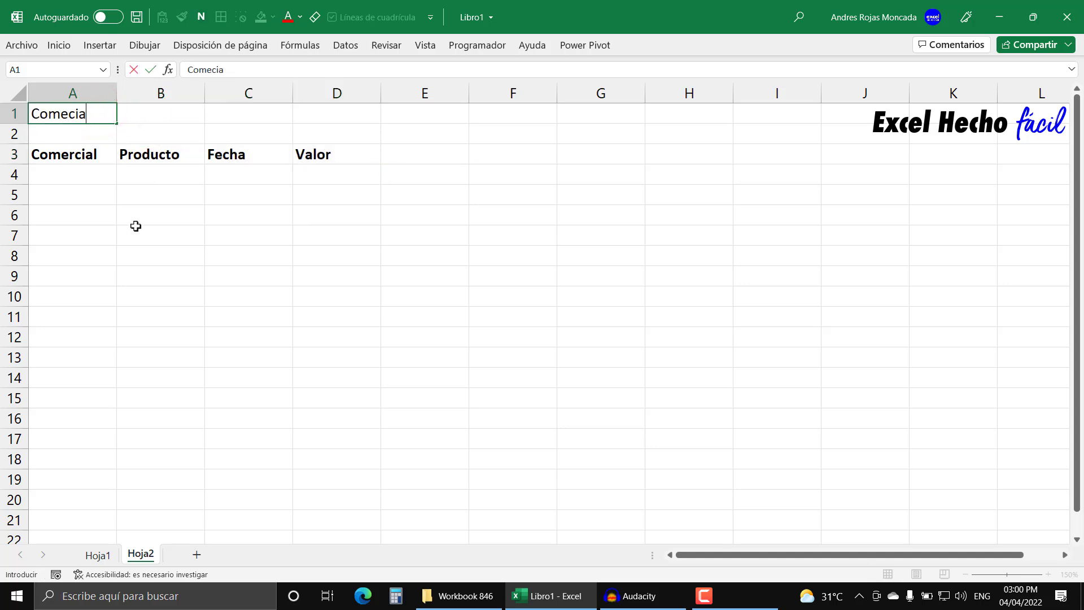
type("rcial")
key("Return")
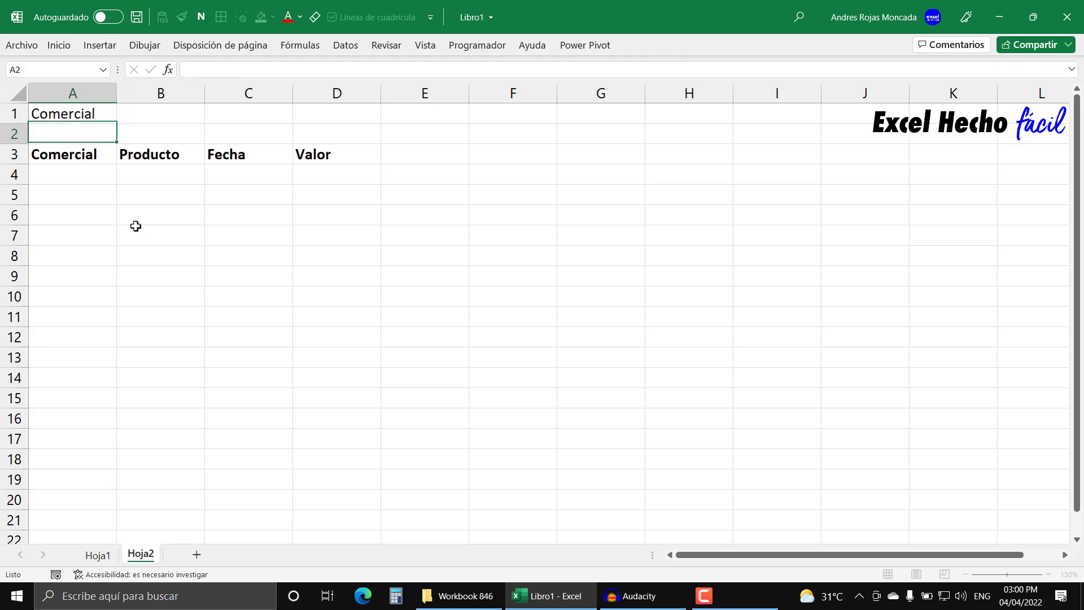
left_click(140, 114)
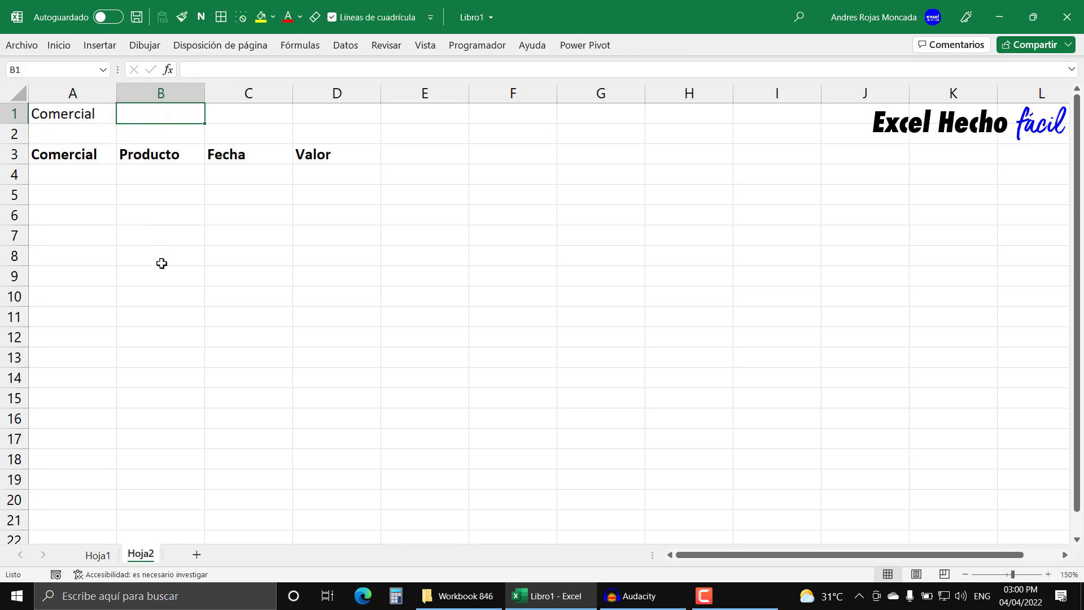
type("Comercial")
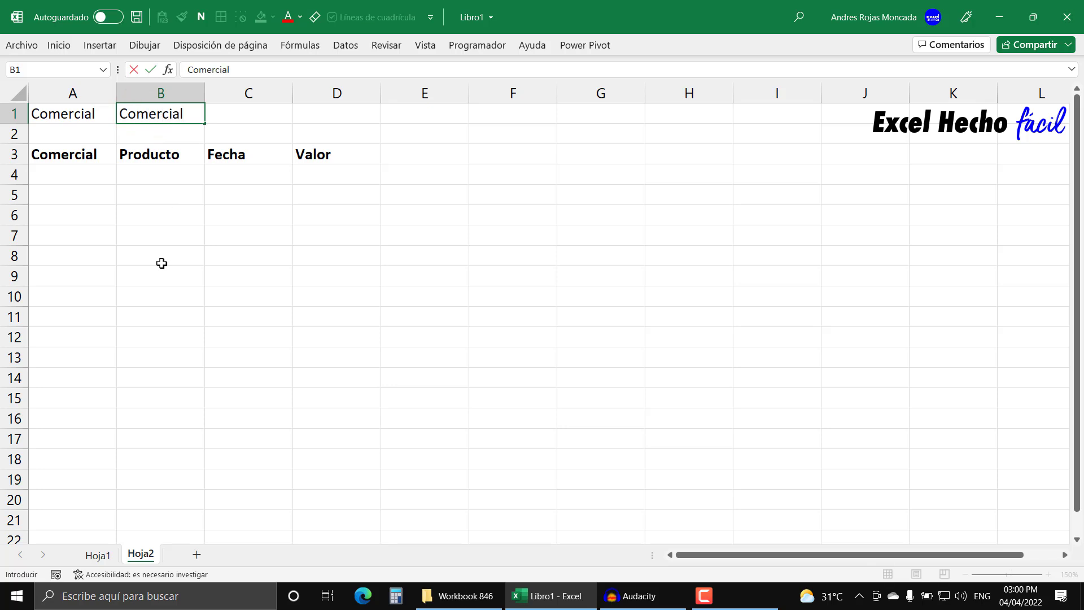
key("Return")
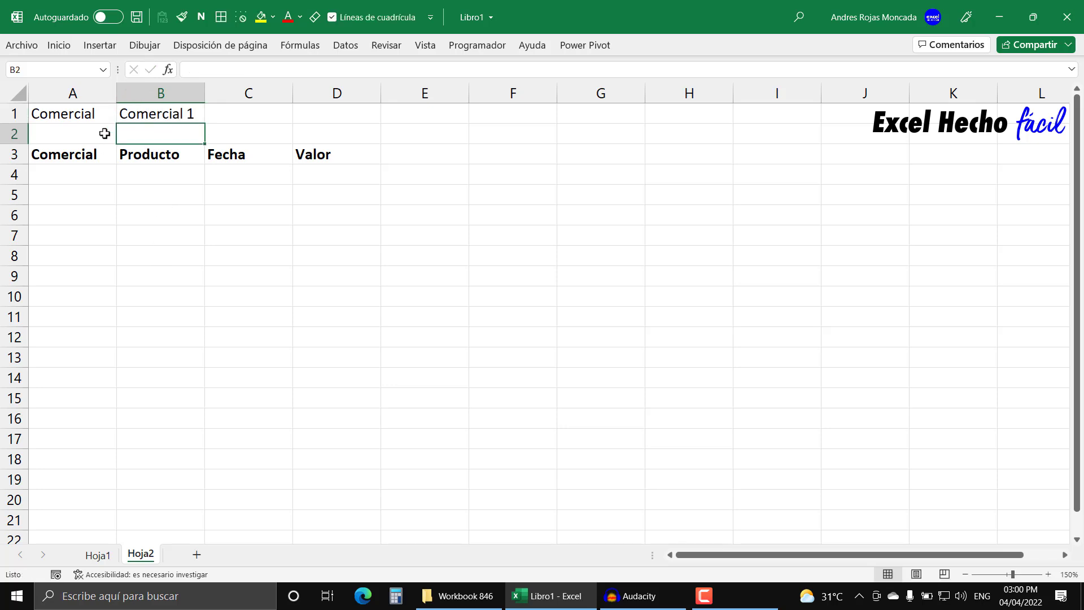
Step: Format cell A1 with a dark blue fill and bold white text
left_click(96, 115)
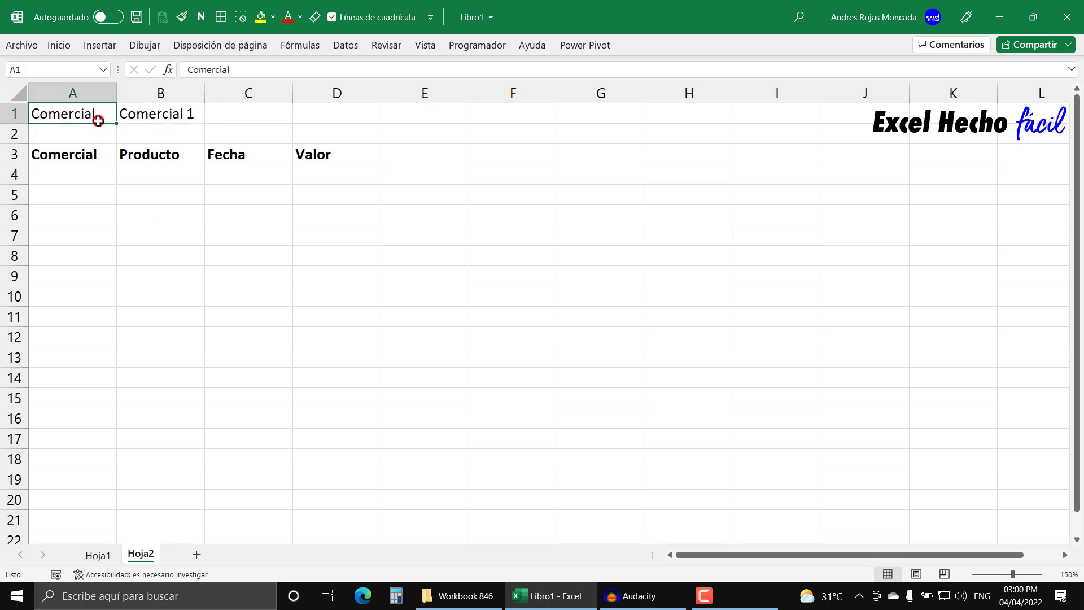
left_click(275, 22)
left_click(275, 172)
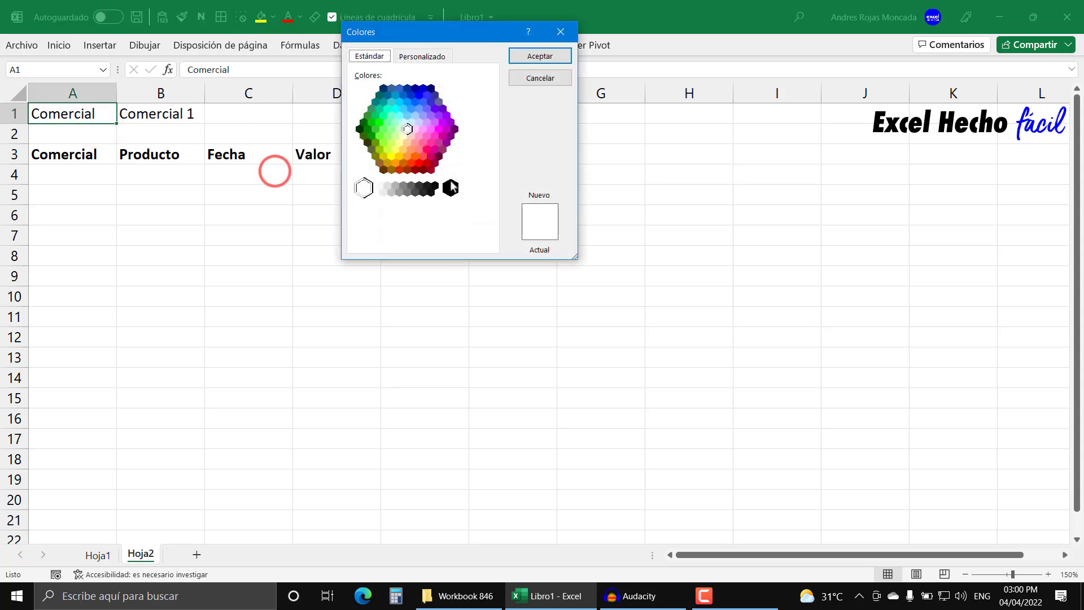
left_click(431, 91)
left_click(529, 57)
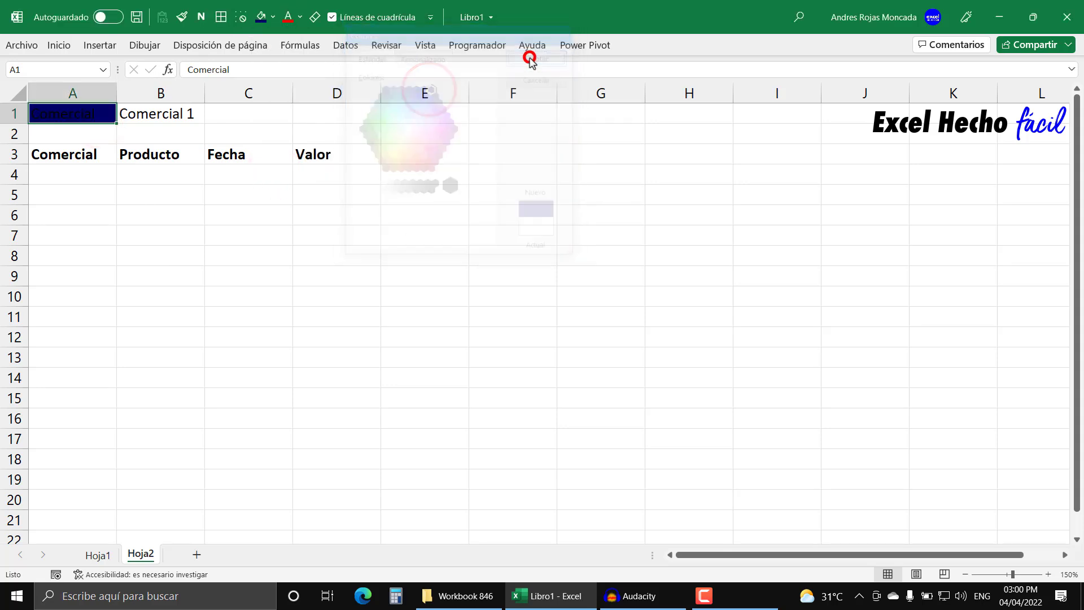
left_click(300, 17)
left_click(285, 77)
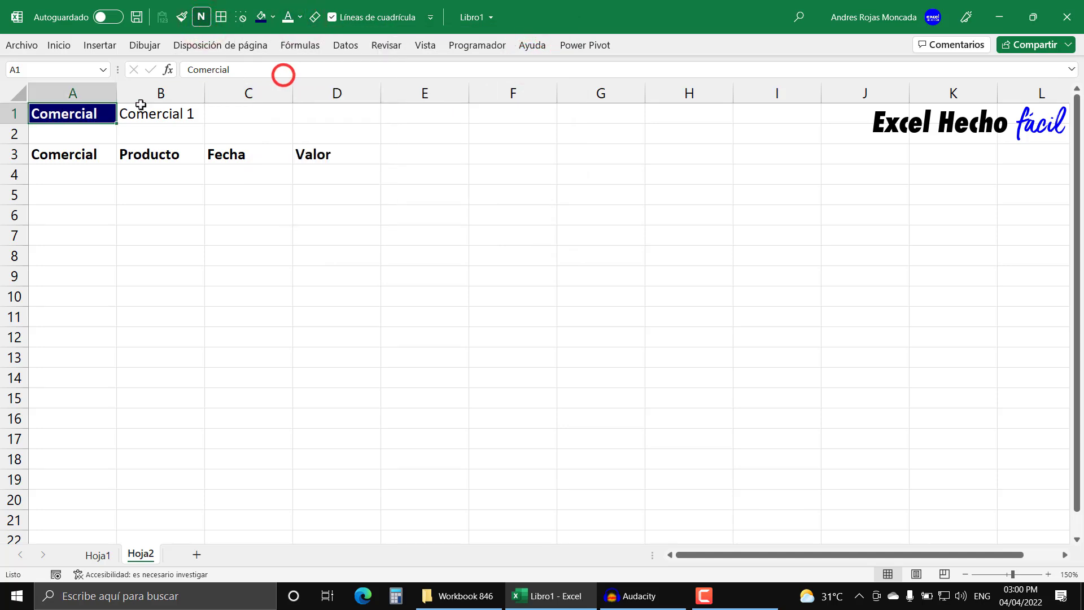
Step: Add all borders to A1:B1 and a bottom border to the headers in A3:D3
left_click_drag(90, 113, 164, 112)
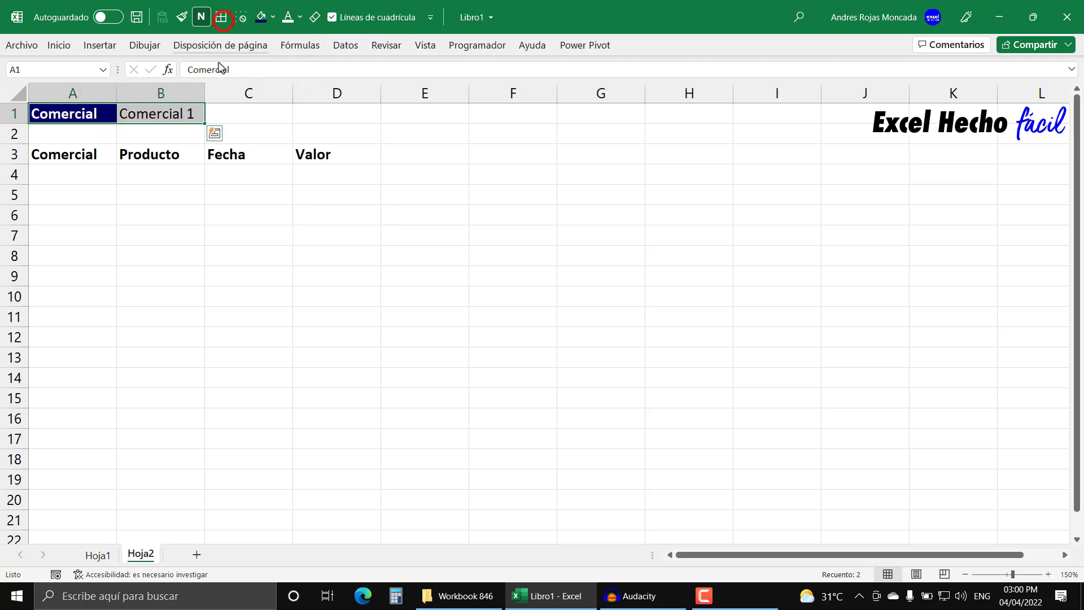
left_click_drag(75, 153, 305, 153)
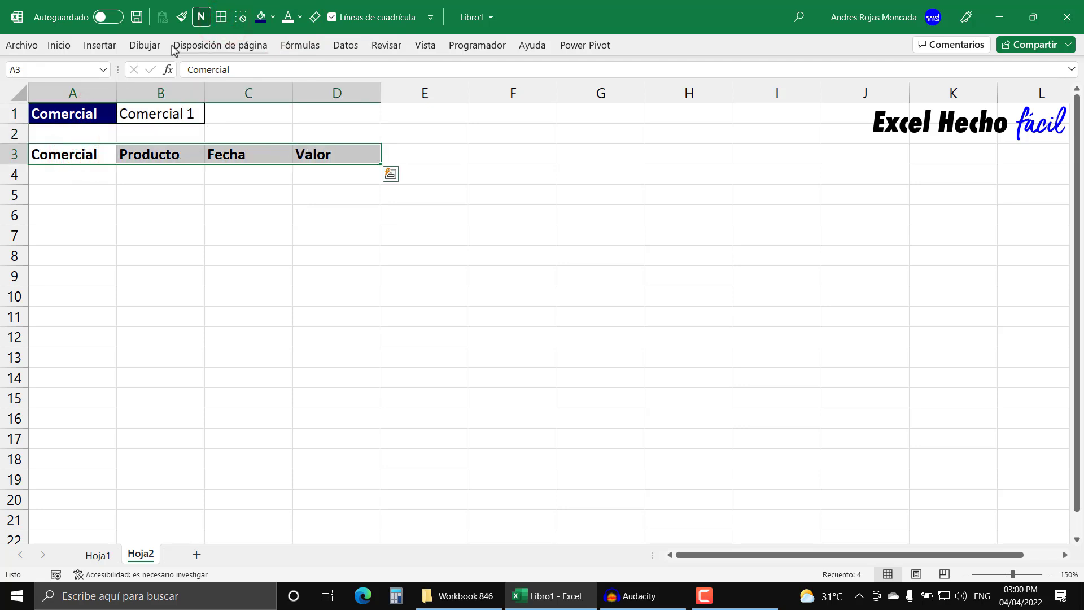
left_click(59, 45)
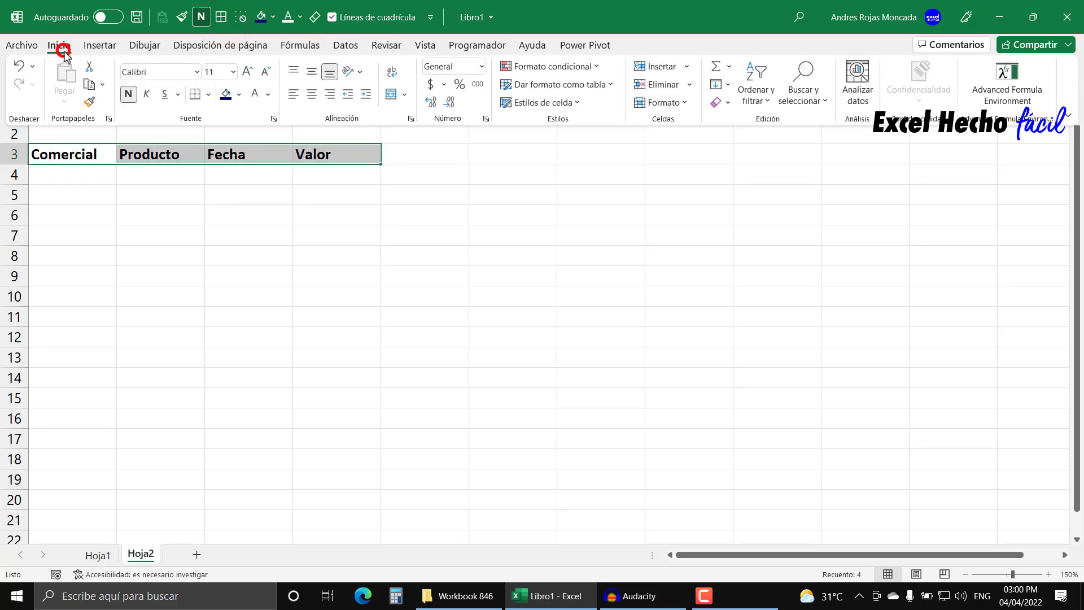
left_click(209, 94)
left_click(226, 320)
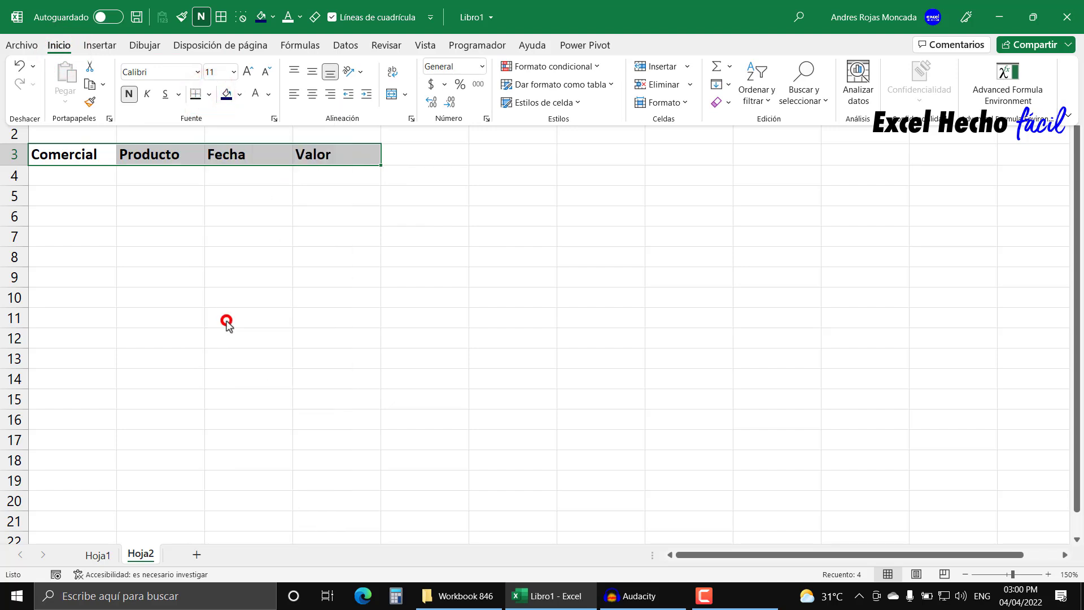
left_click(492, 110)
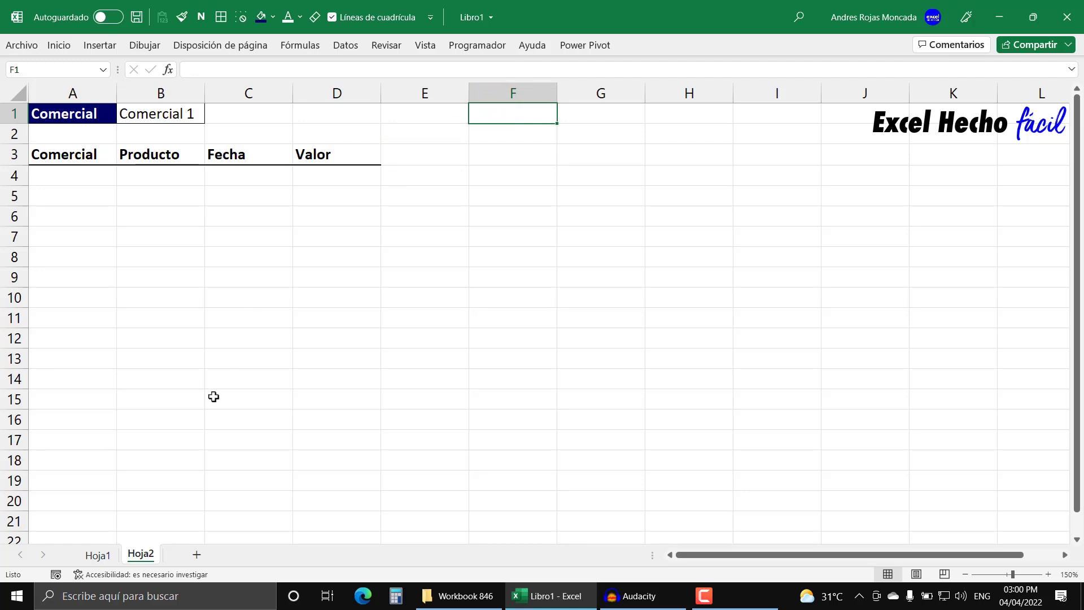
Step: Duplicate the sheet Hoja2 four times, placing the copies after it
left_click_drag(135, 556, 286, 543)
left_click(139, 554)
left_click(189, 555)
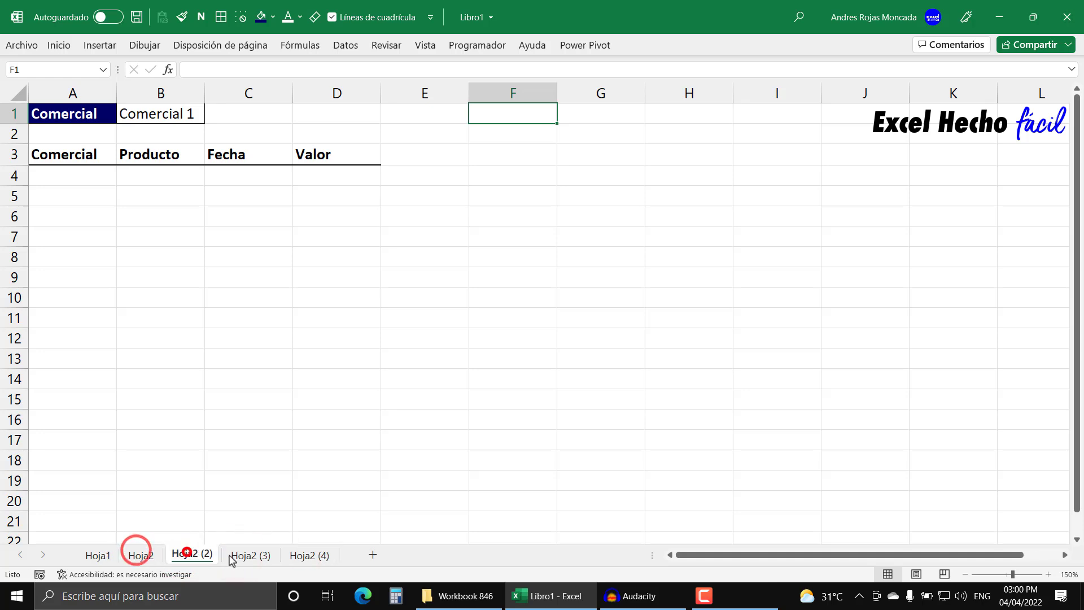
left_click(246, 554)
left_click(310, 554)
left_click_drag(311, 556, 360, 538)
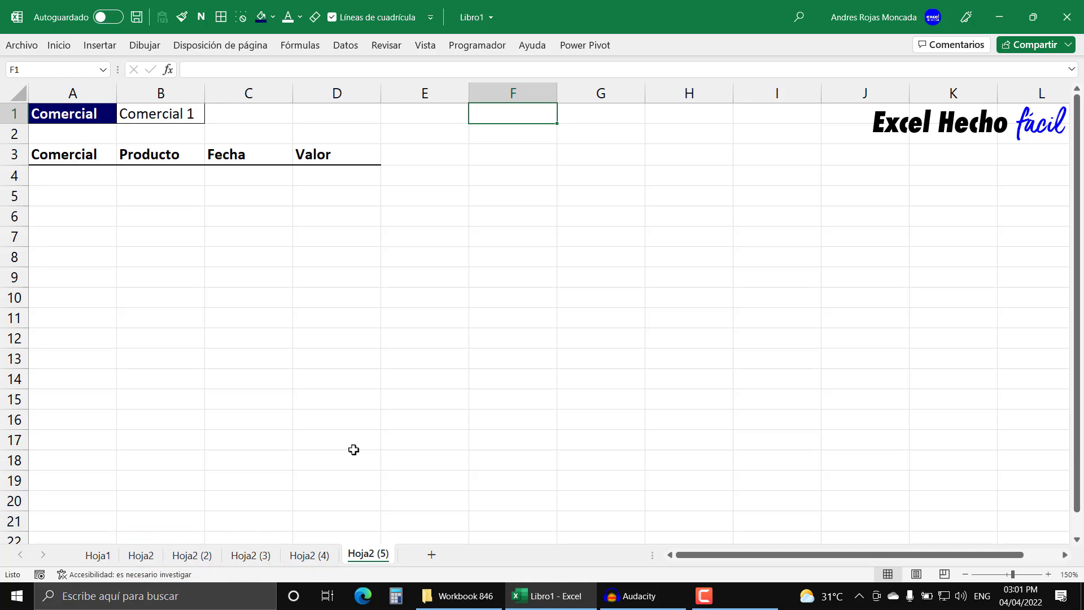
Step: Rename the sheet Hoja2 as C1 and its first copy, Hoja2 (2), as C2
left_click(141, 554)
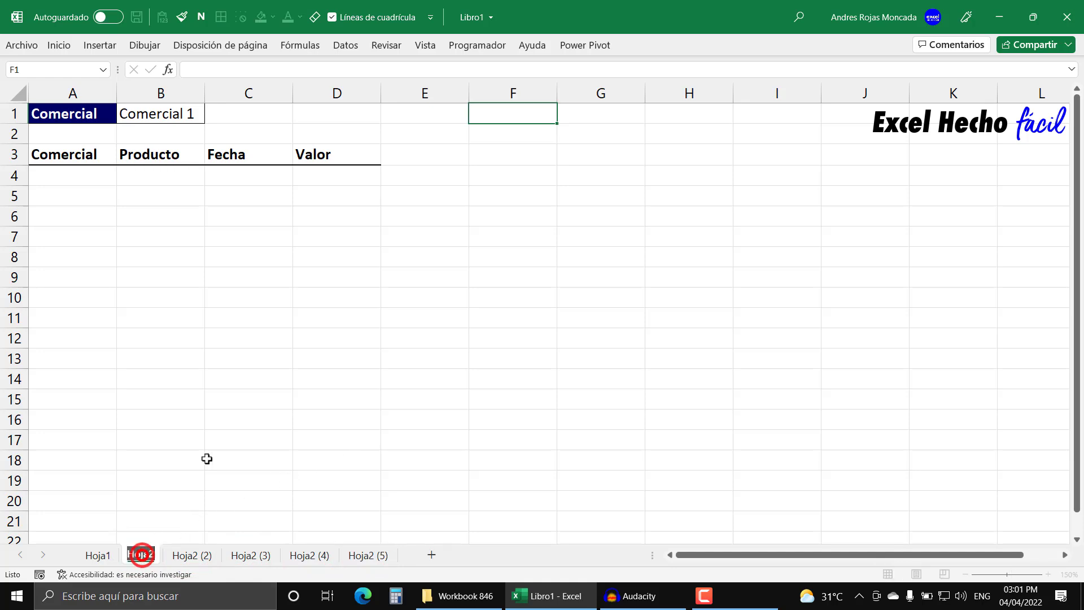
type("C1")
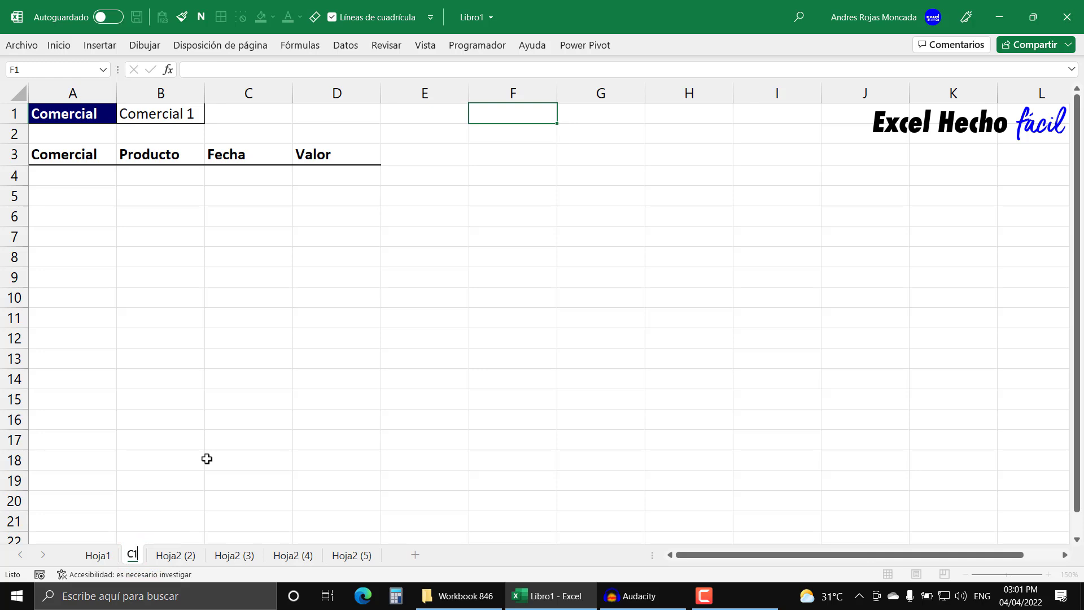
key("Return")
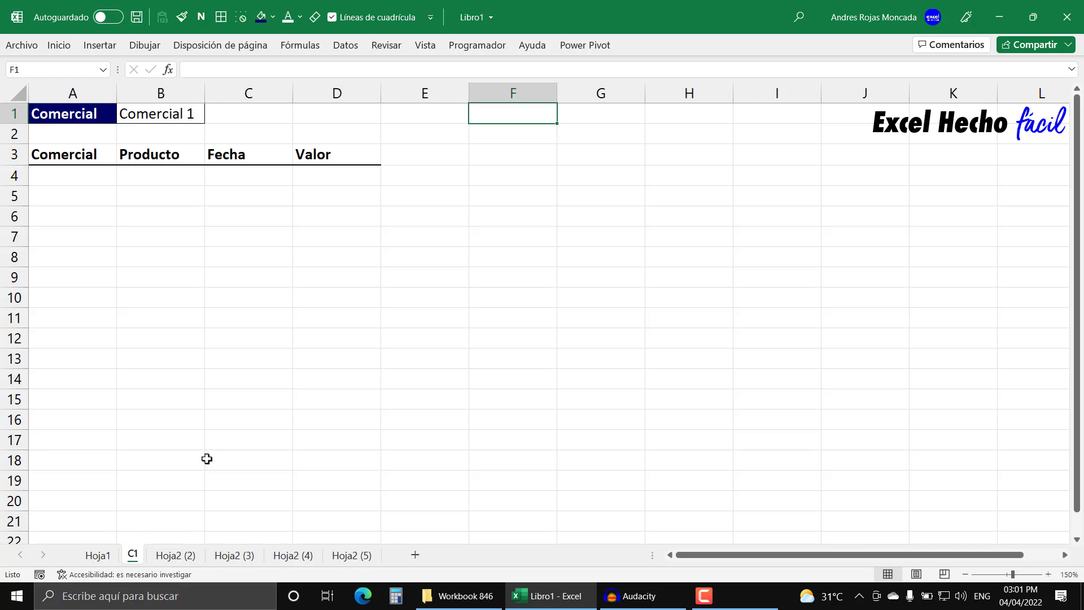
double_click(175, 555)
type("C2")
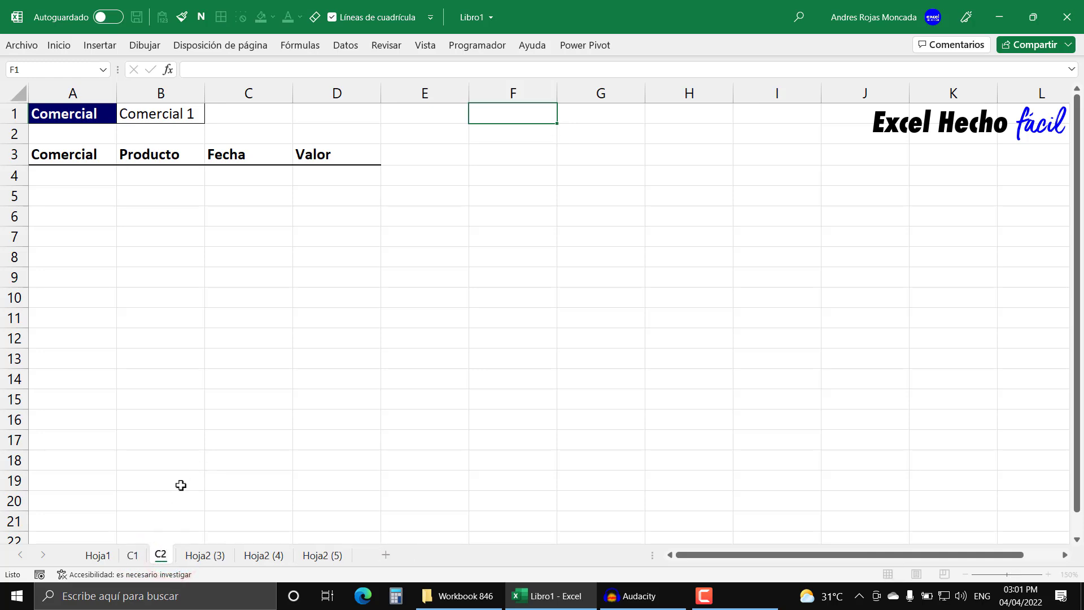
key("Return")
Step: Rename the remaining copies Hoja2 (3), Hoja2 (4) and Hoja2 (5) as C3, C4 and C5
double_click(204, 556)
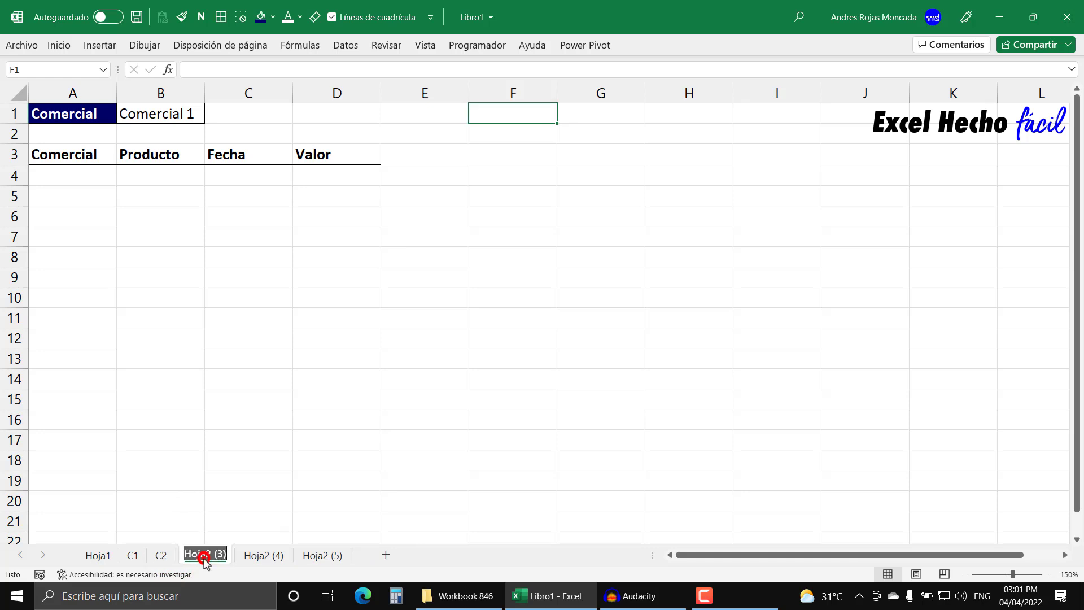
type("C3")
key("Return")
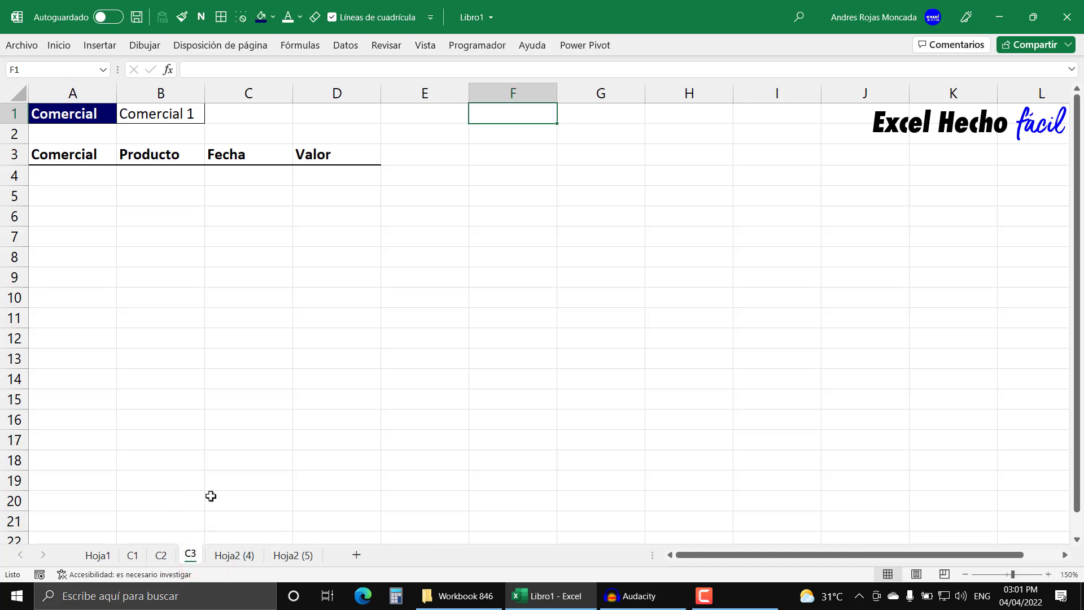
double_click(244, 556)
type("C4")
key("Return")
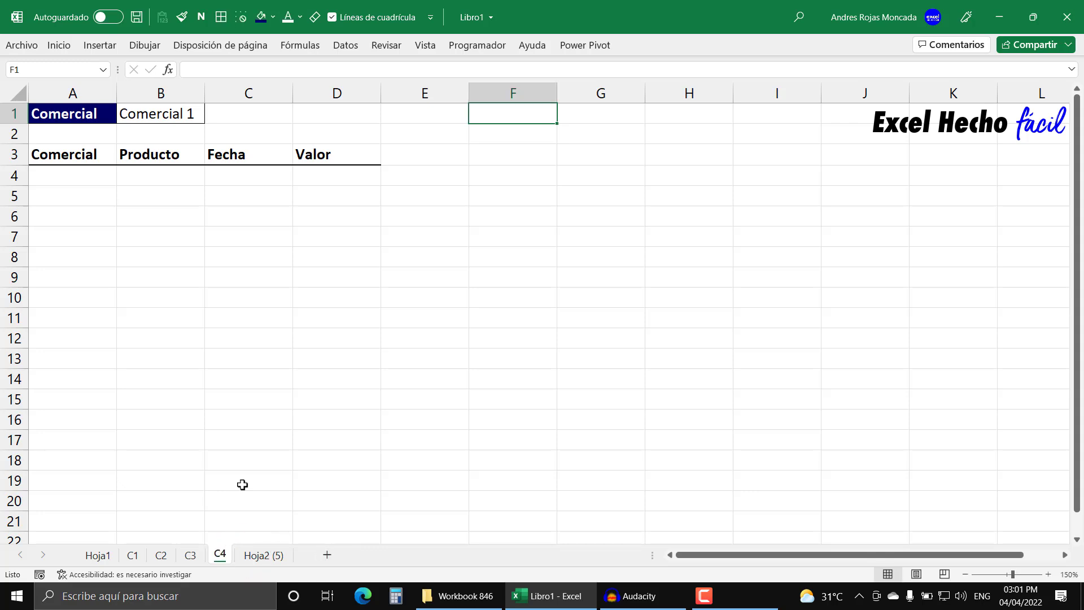
double_click(259, 555)
type("C5")
key("Return")
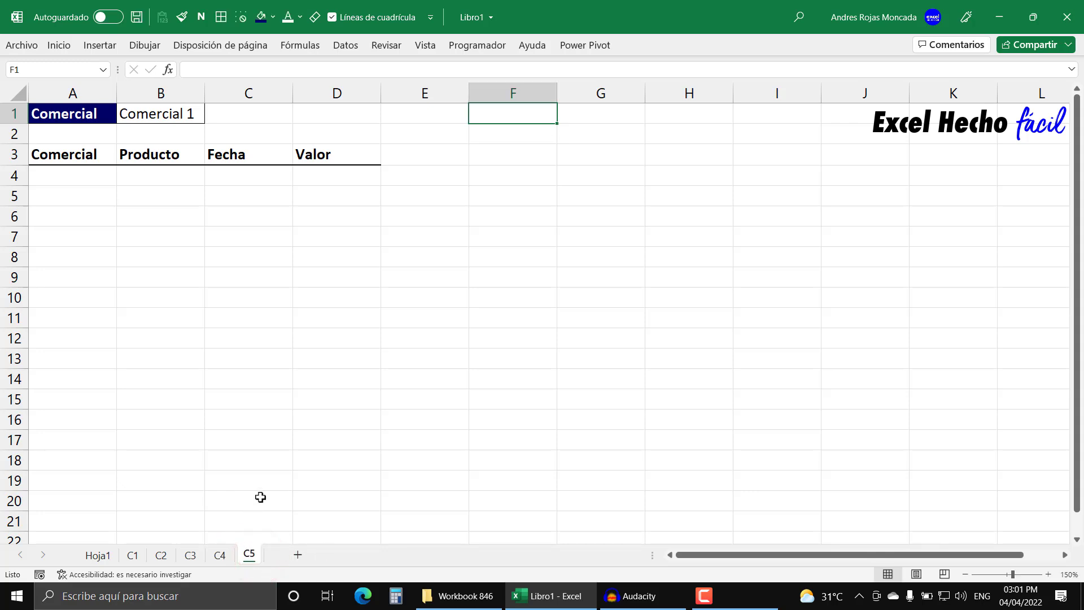
Step: Change the criterion in cell B1 of sheet C2 to Comercial 2
left_click(132, 558)
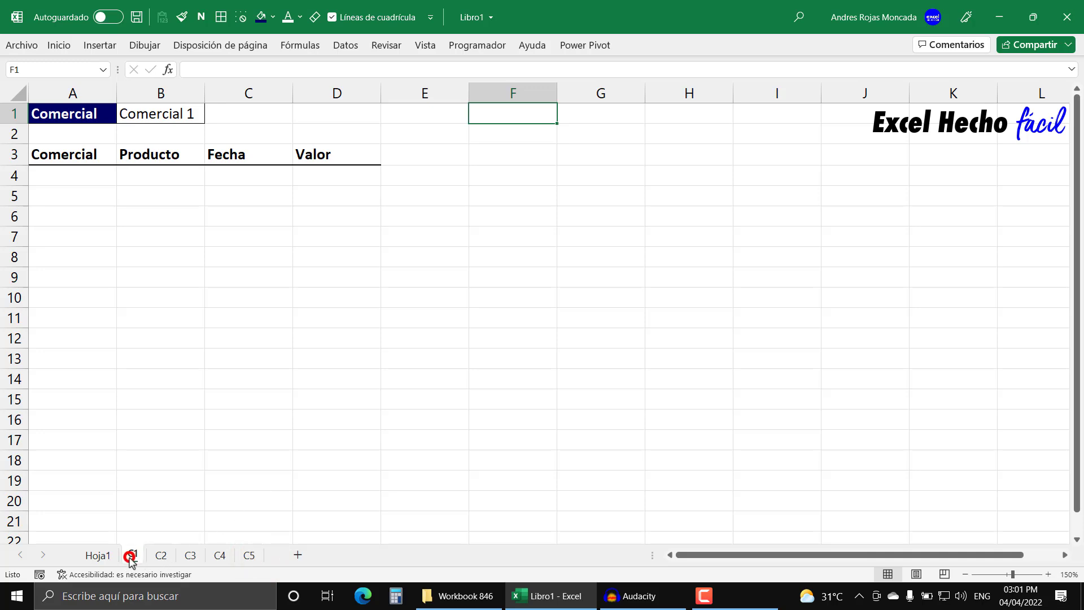
left_click(155, 559)
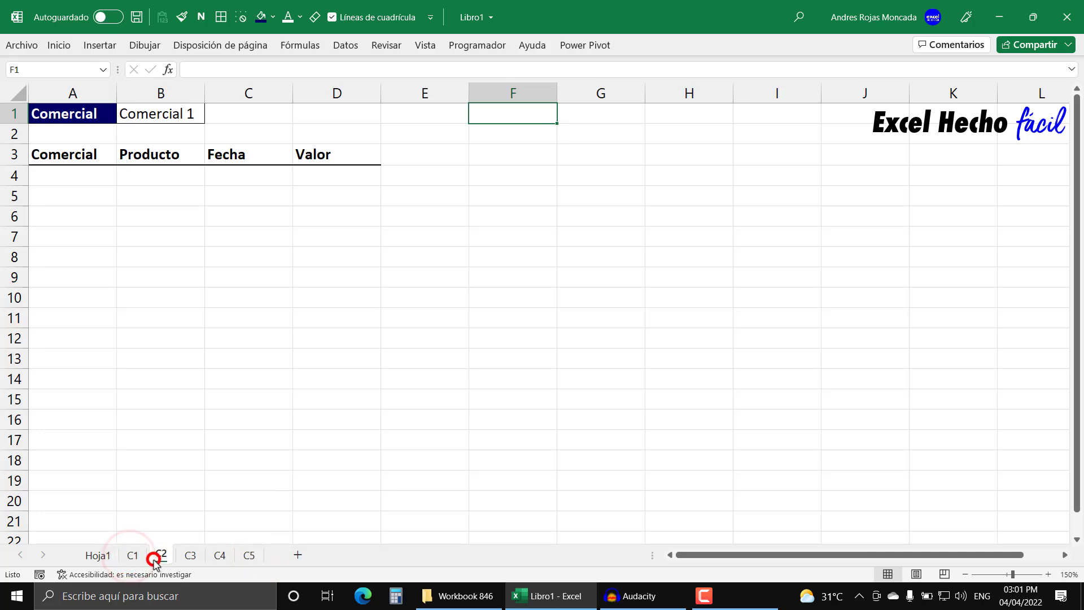
left_click(164, 113)
left_click(265, 70)
key("BackSpace")
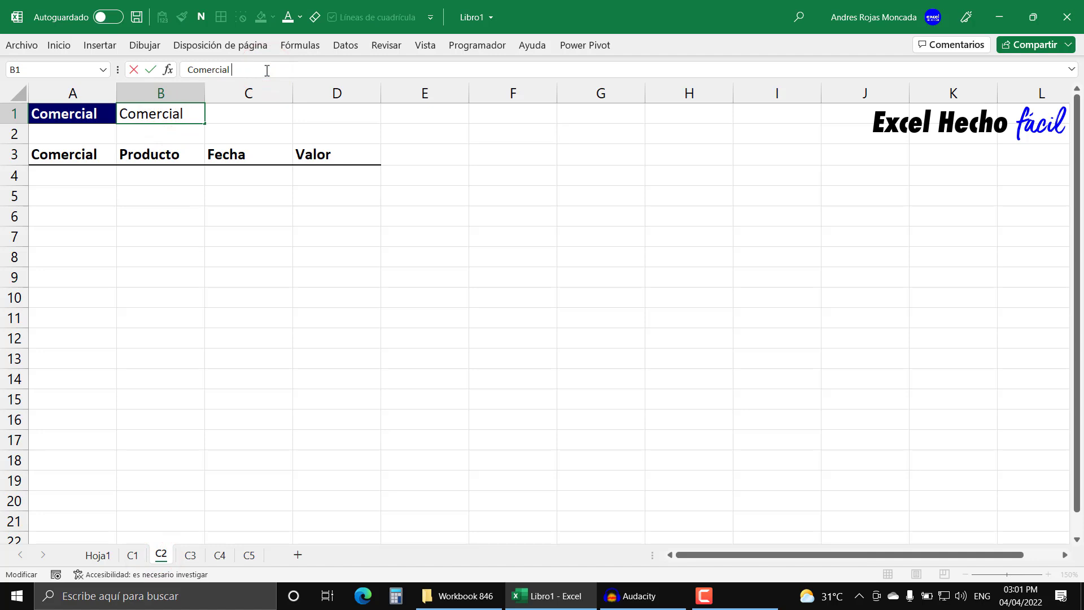
type("2")
key("Return")
left_click(431, 117)
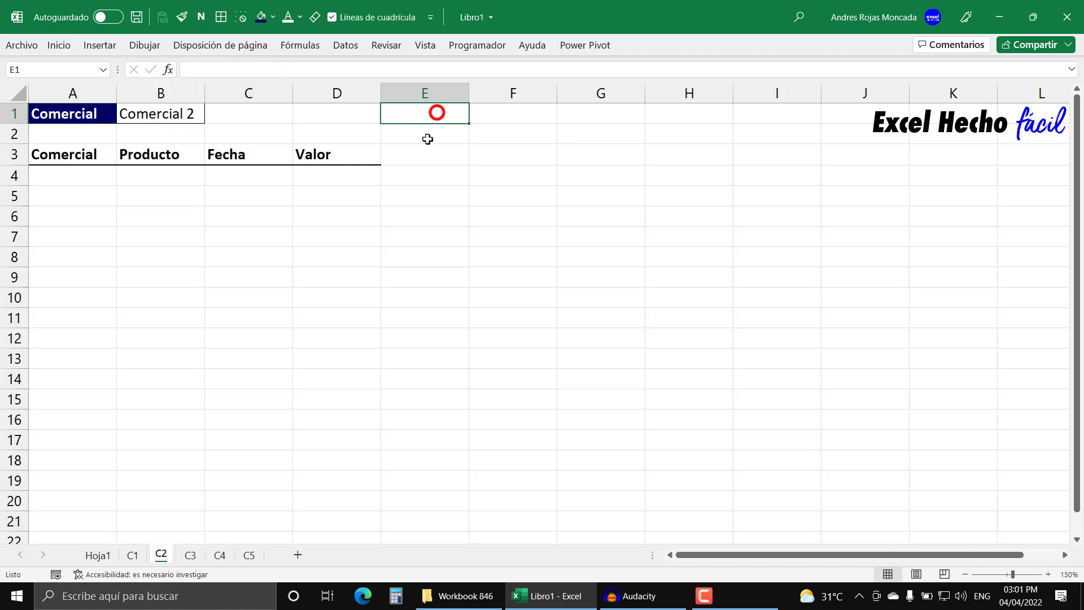
Step: Change the criterion in cell B1 of sheet C3 to Comercial 3
left_click(190, 555)
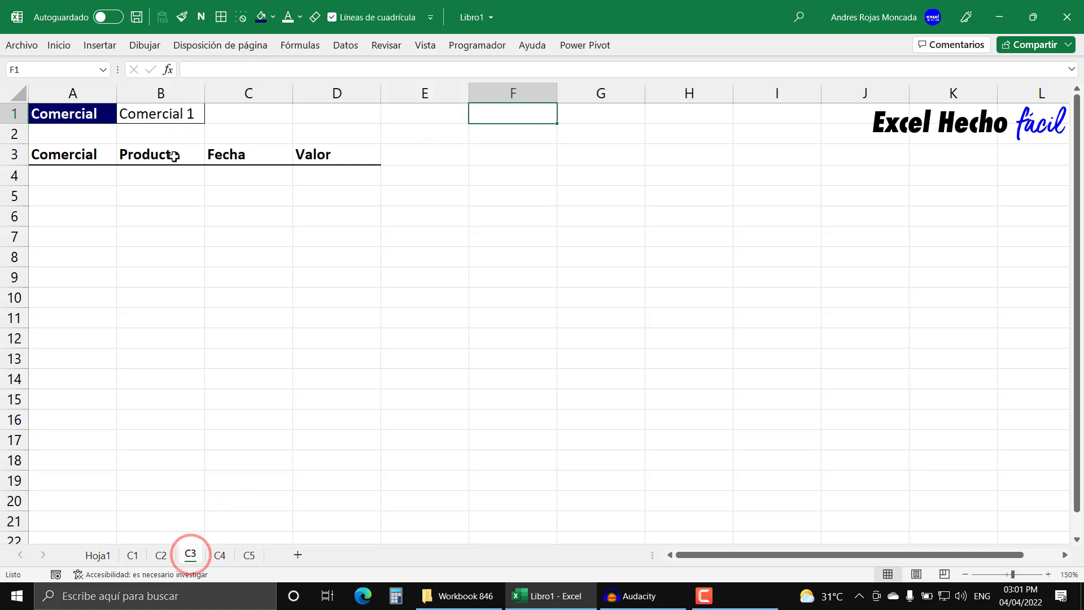
left_click(169, 115)
left_click(271, 70)
key("BackSpace")
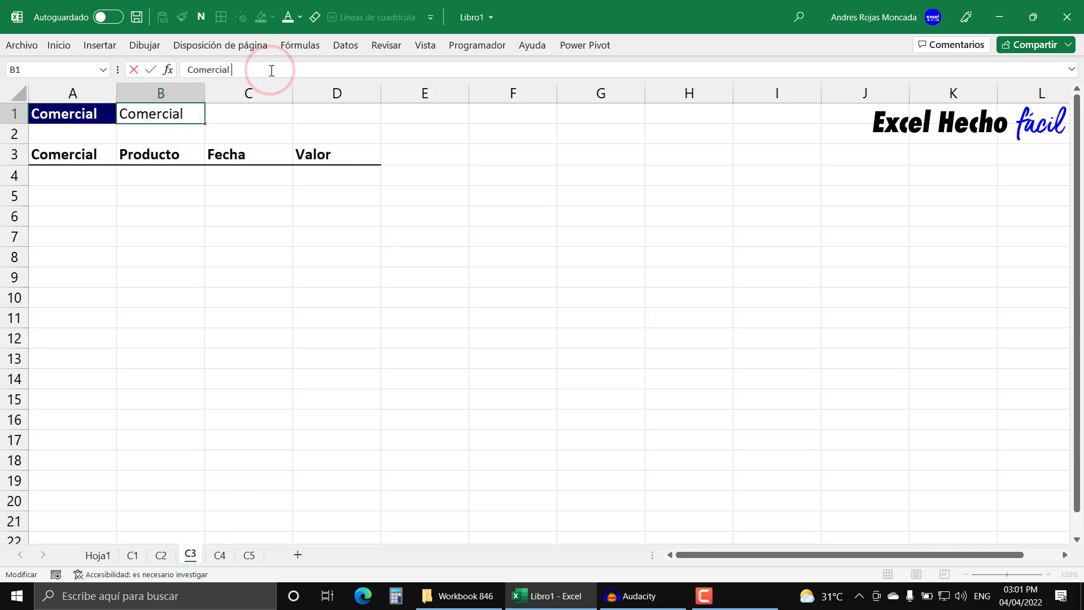
type("3")
key("Return")
Step: Change the criterion in cell B1 of sheet C4 to Comercial 4
left_click(220, 555)
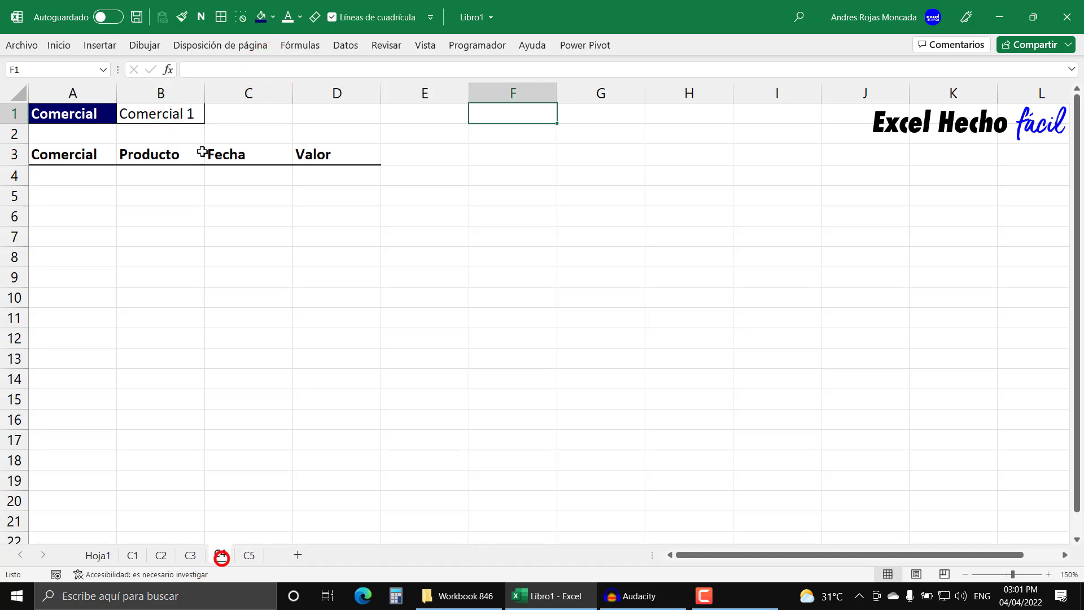
left_click(175, 113)
left_click(259, 70)
key("BackSpace")
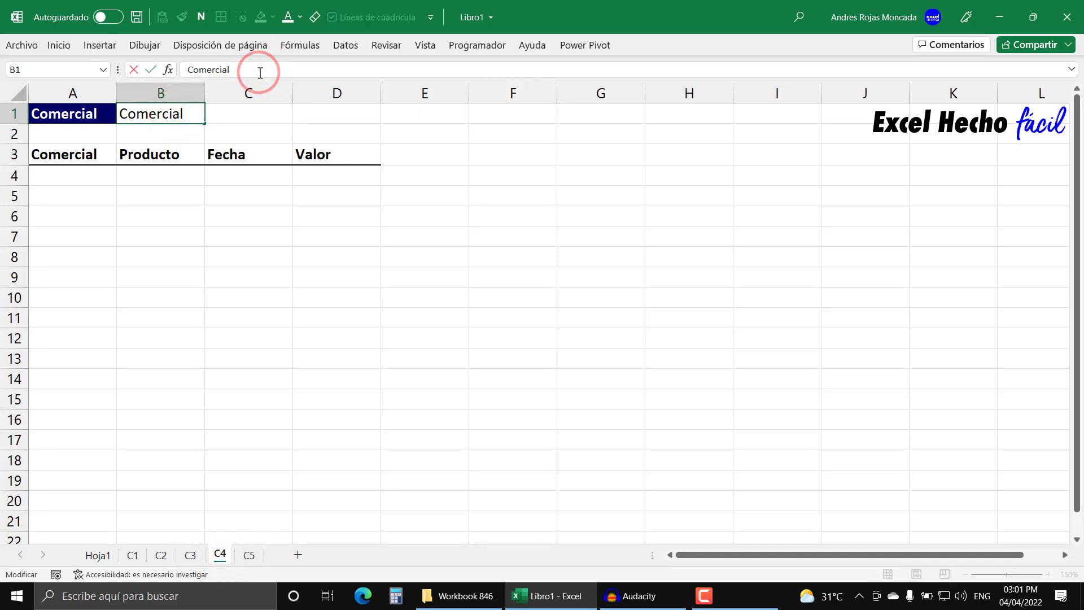
type("4")
key("Return")
Step: Change the criterion in cell B1 of sheet C5 to Comercial 5
left_click(249, 555)
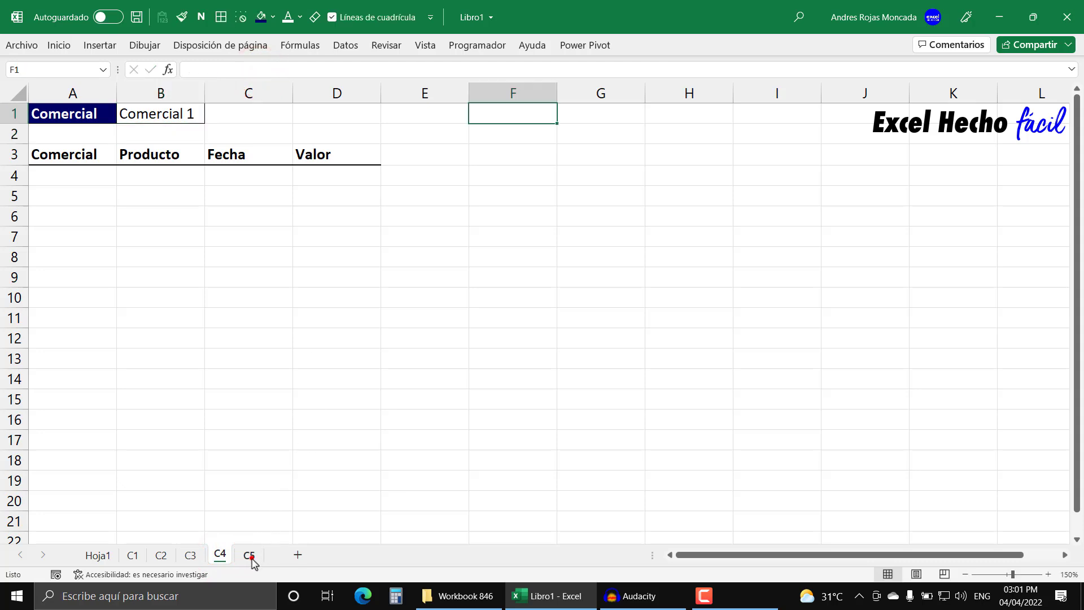
left_click(172, 114)
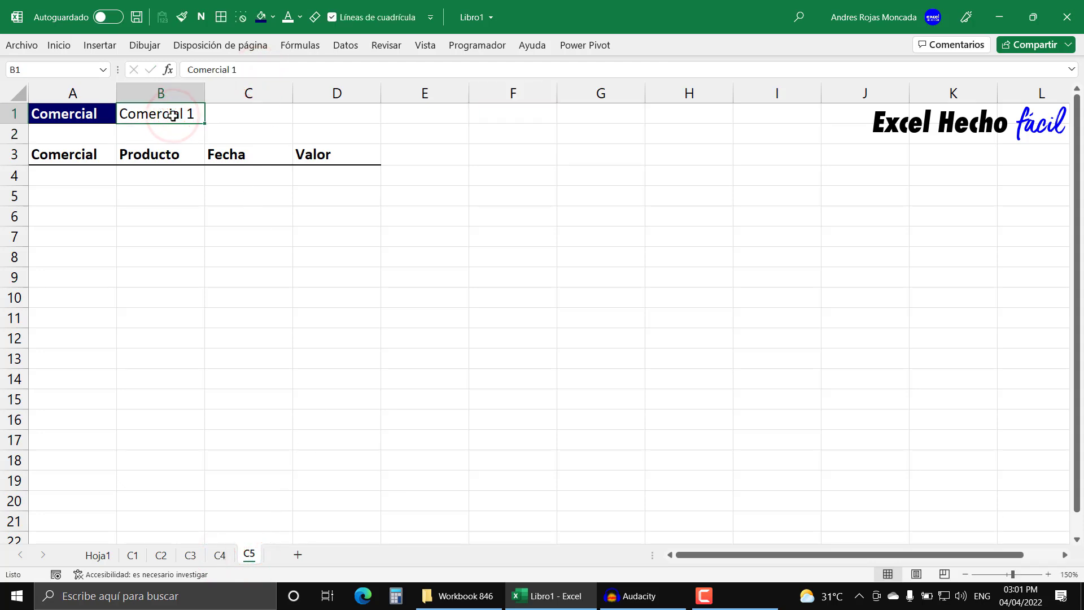
key("F2")
key("BackSpace")
type("5")
key("Return")
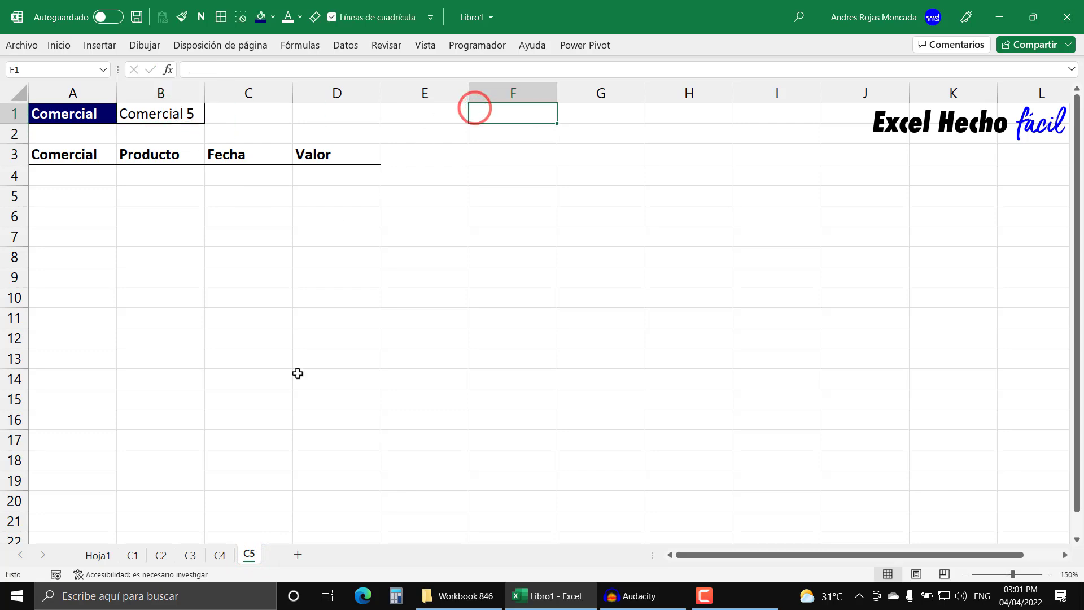
Step: Rename the sheet Hoja1, which holds the sales table, as HojaBD
left_click(100, 555)
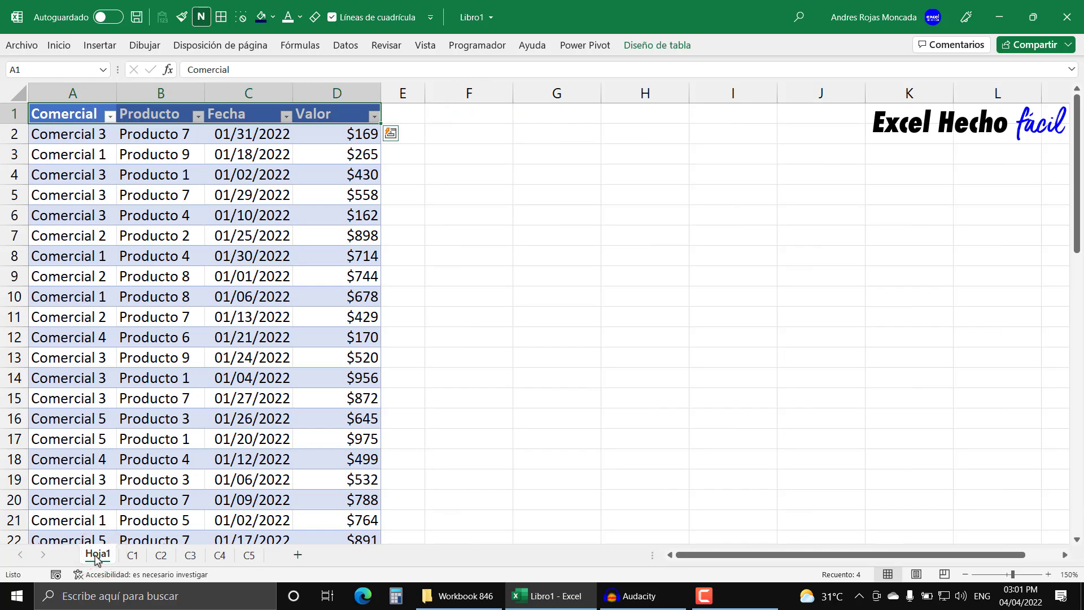
double_click(97, 555)
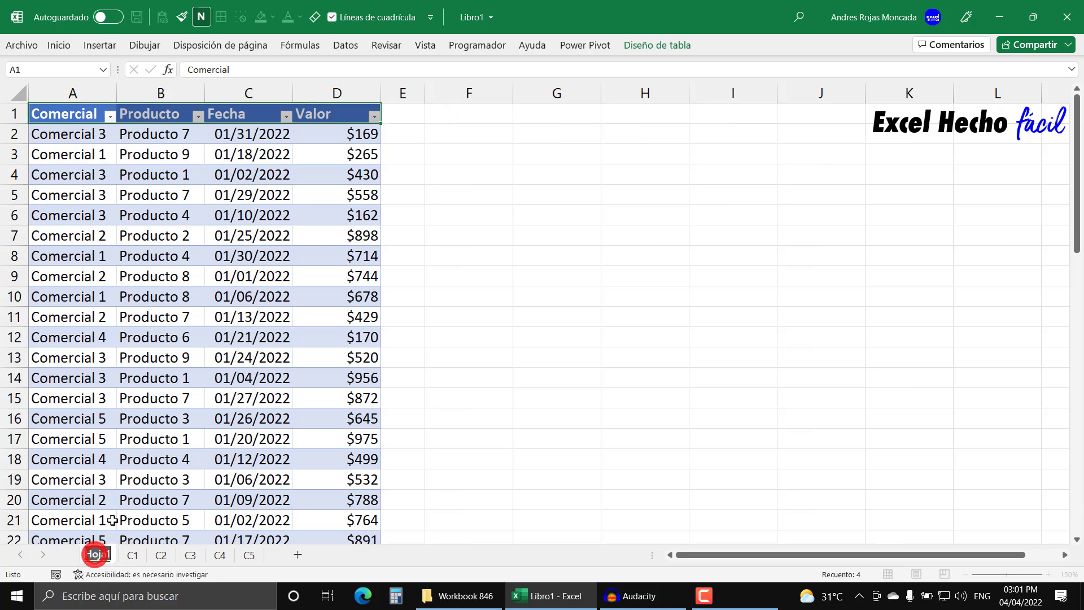
type("BD")
key("BackSpace")
key("BackSpace")
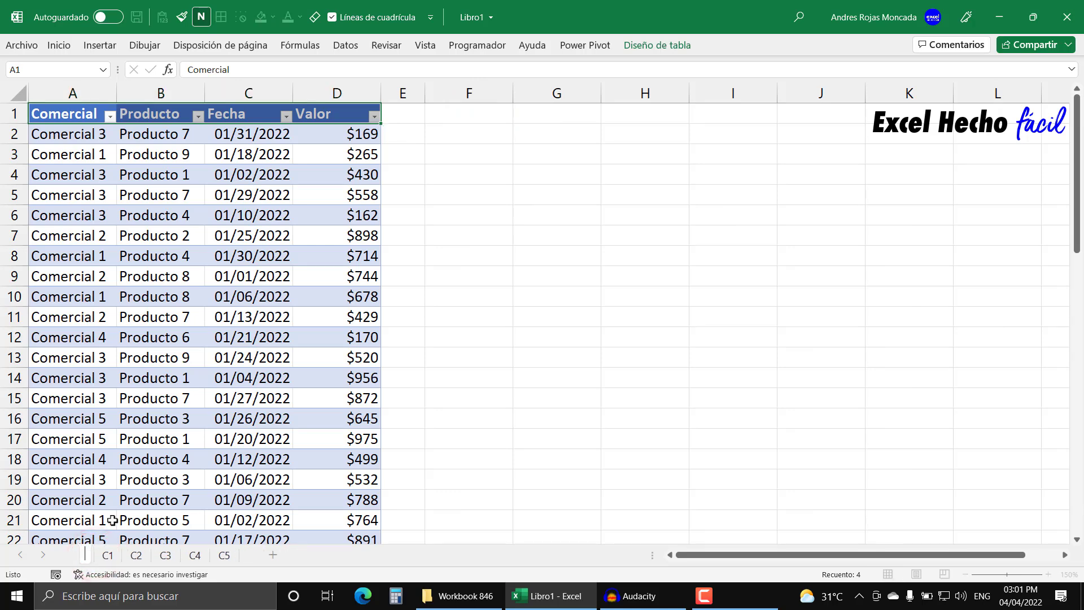
type("HojaBD")
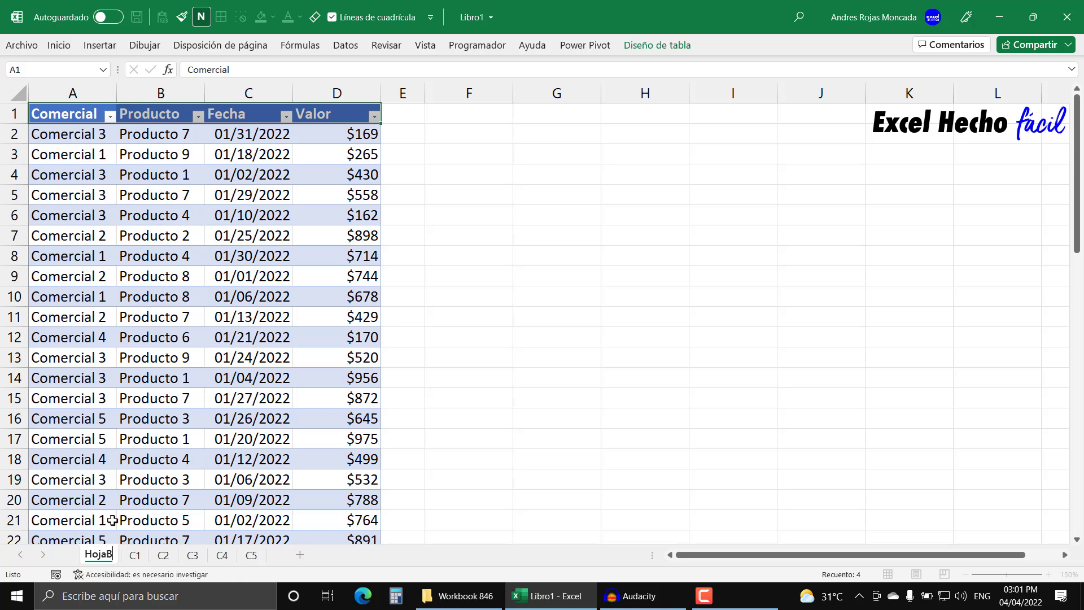
key("Return")
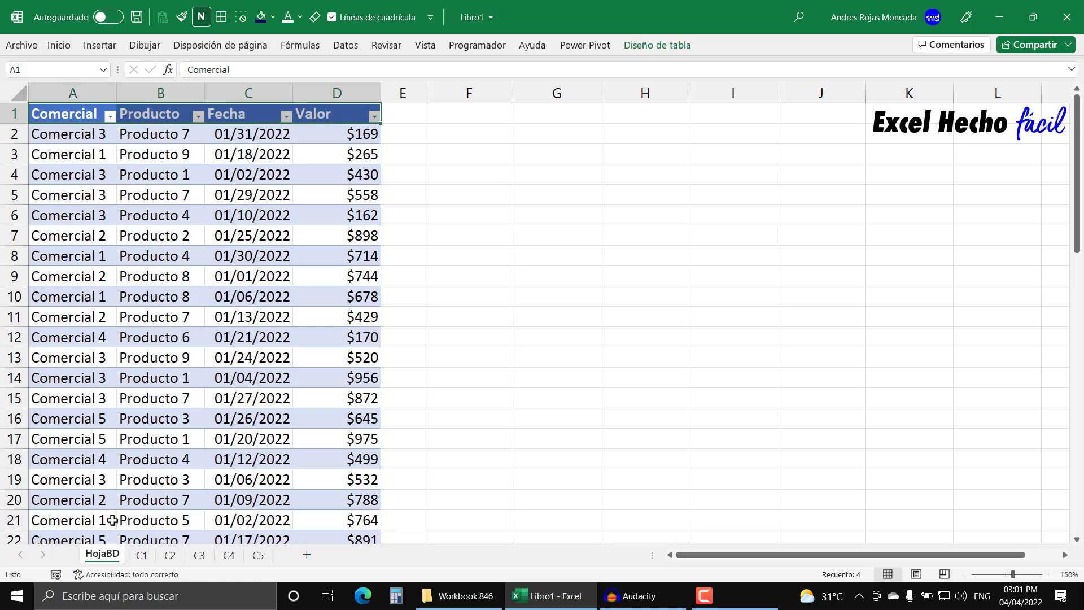
Step: Group the sheets C1 through C5 and select cell D1 on all of them at once
left_click(141, 555)
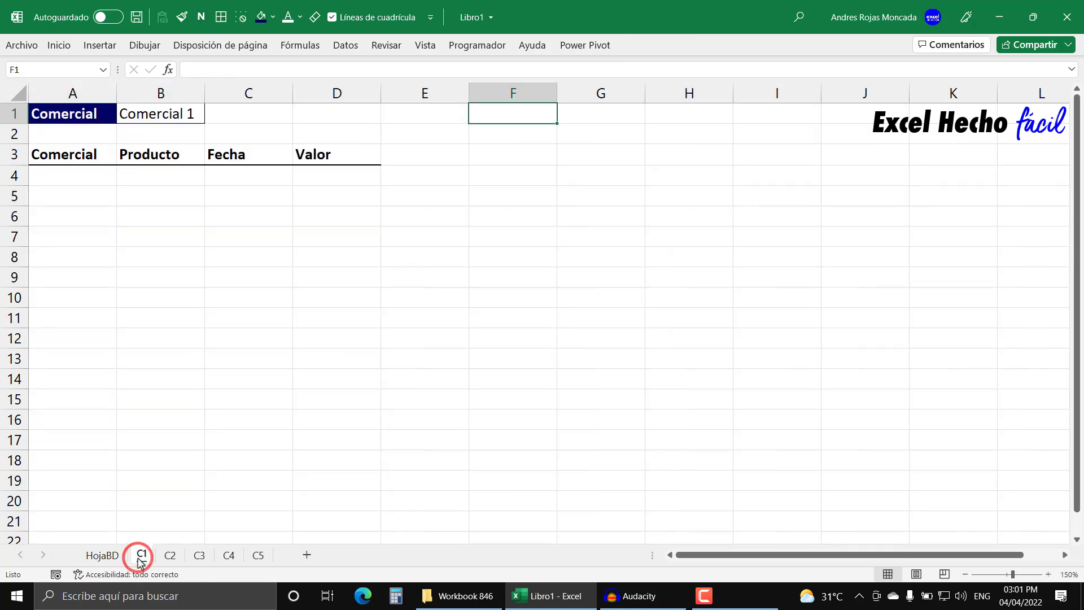
left_click(170, 555)
left_click(201, 555)
left_click(228, 555)
left_click(257, 555)
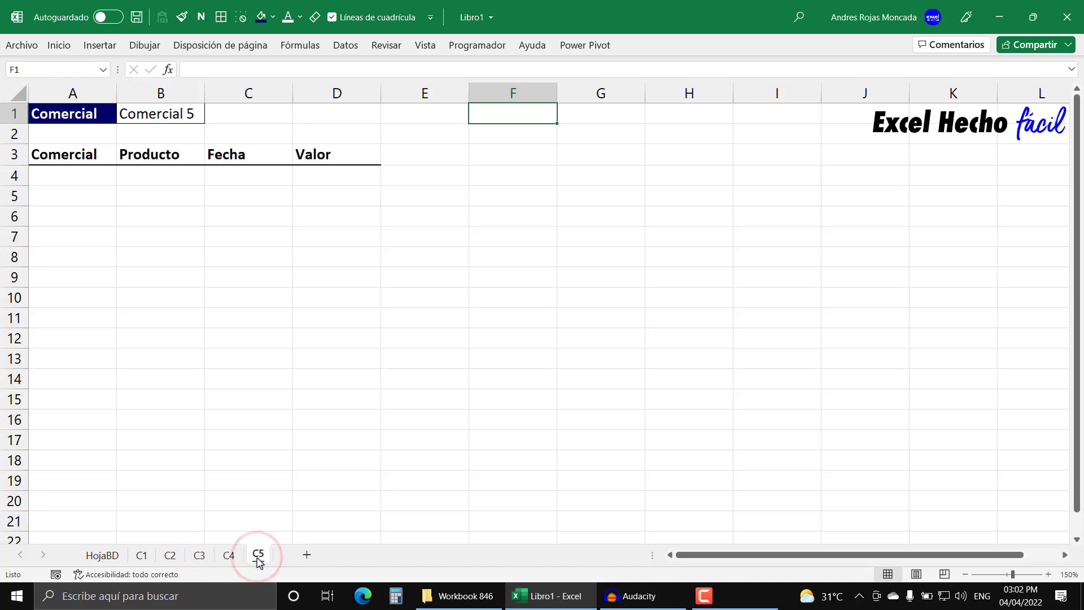
left_click(141, 556)
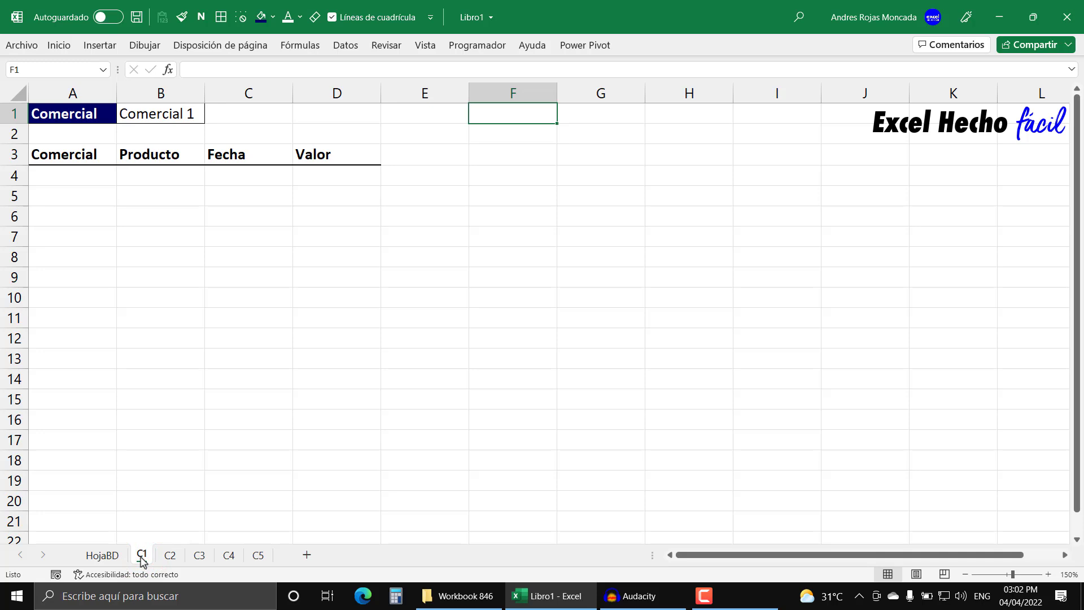
left_click(259, 556, "shift")
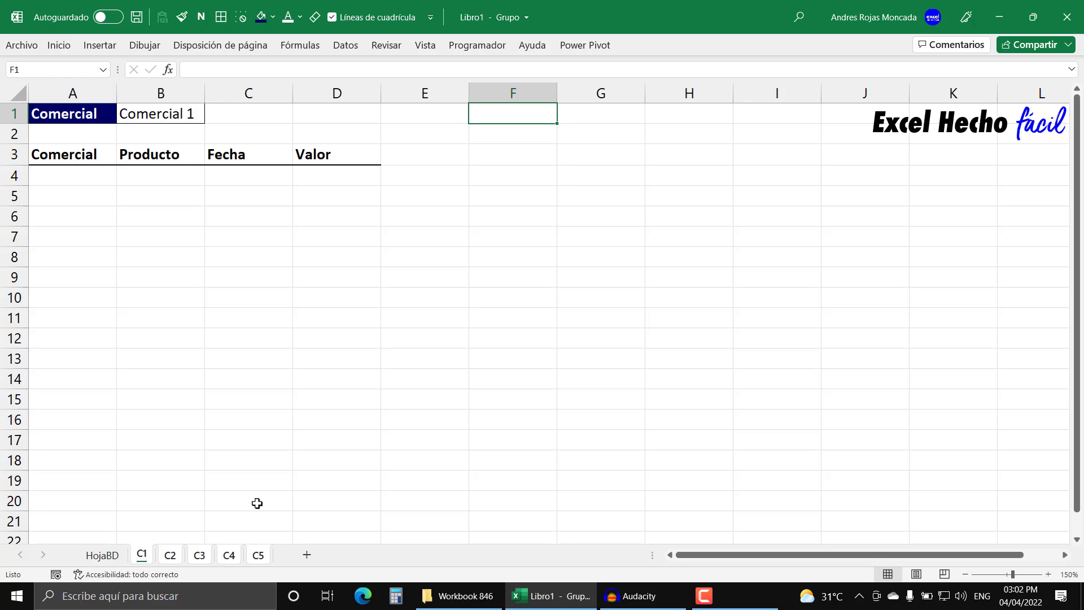
left_click(194, 237)
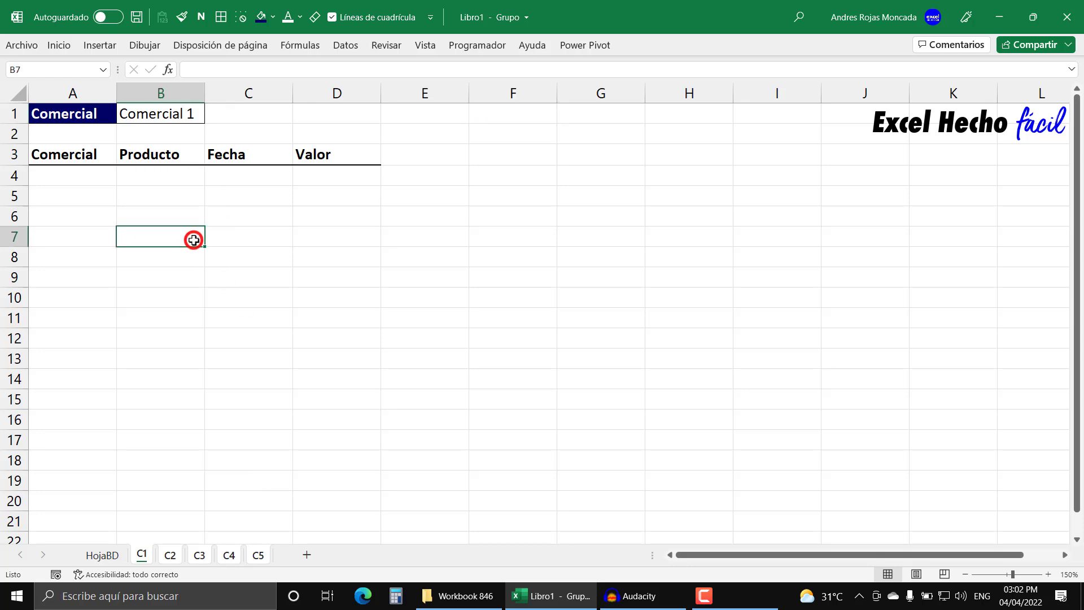
left_click(495, 110)
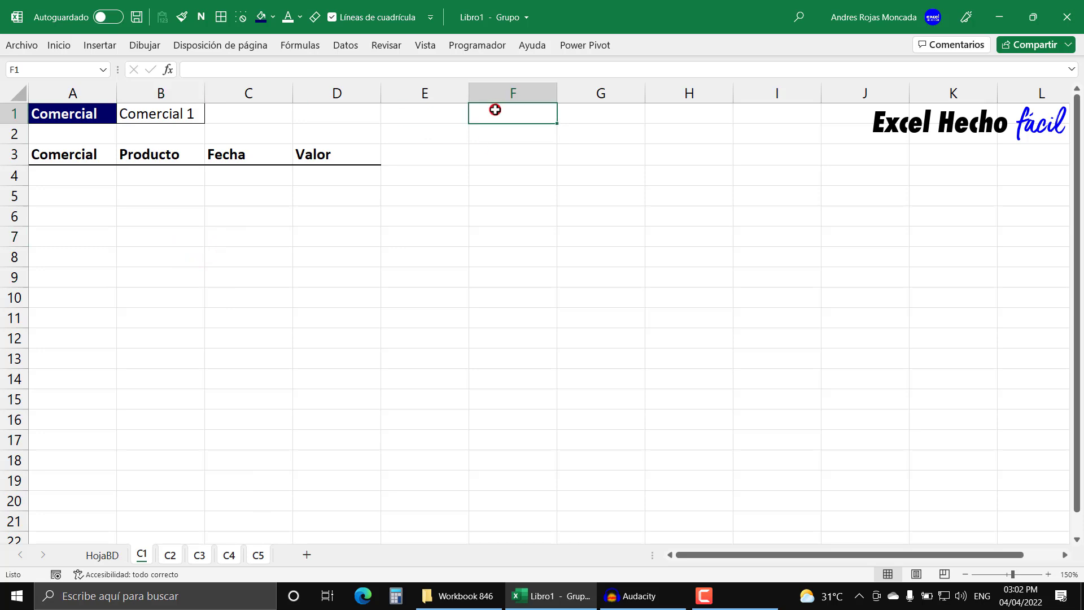
left_click(354, 114)
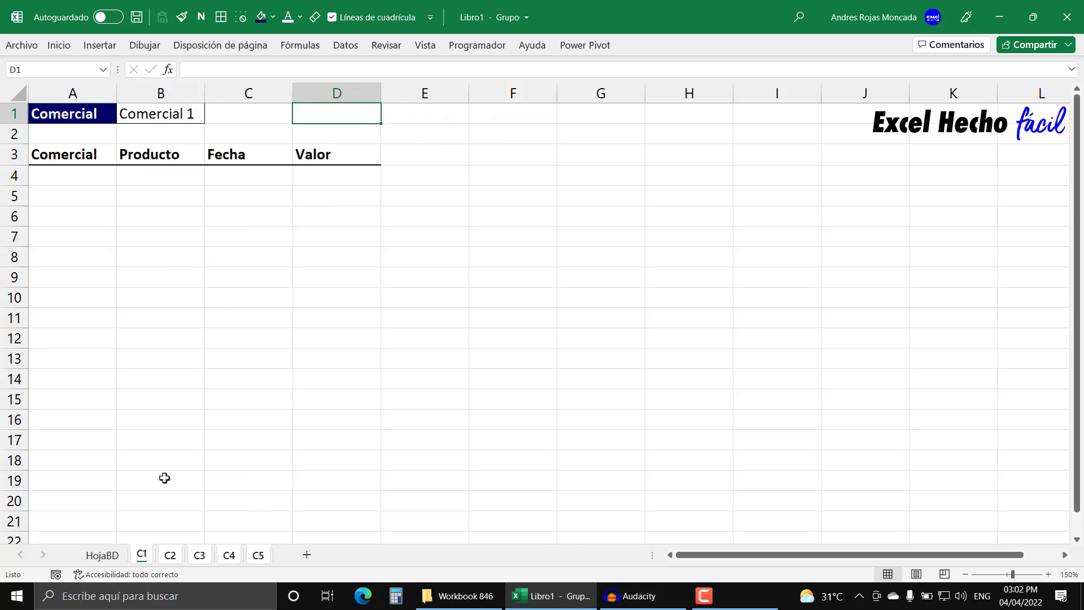
Step: Ungroup the sheets and check the selected cell on sheets C2 through C5
right_click(143, 559)
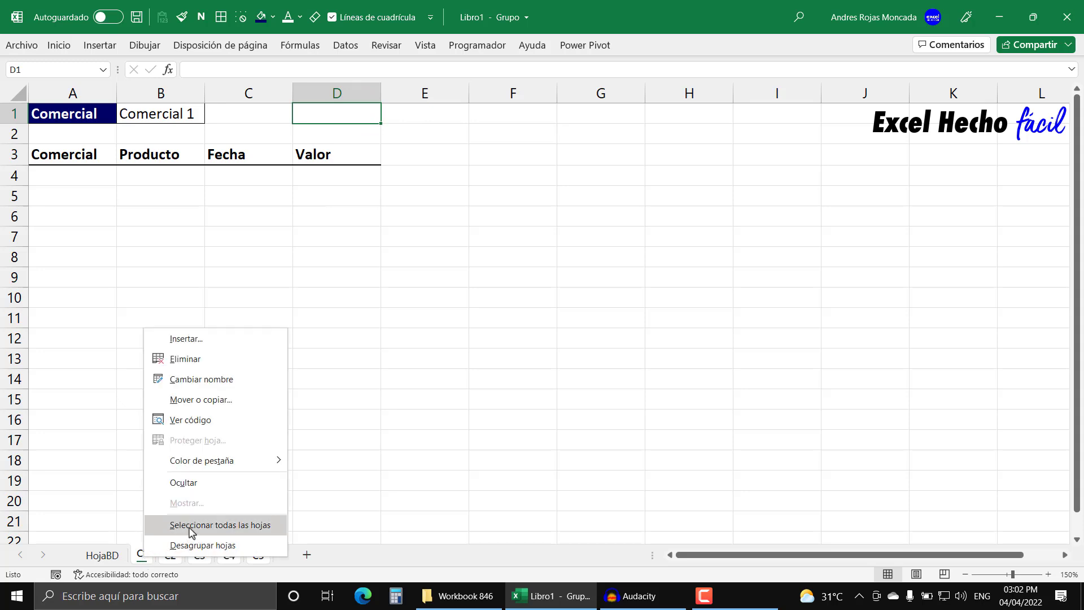
left_click(189, 543)
left_click(170, 554)
left_click(195, 556)
left_click(228, 556)
left_click(257, 555)
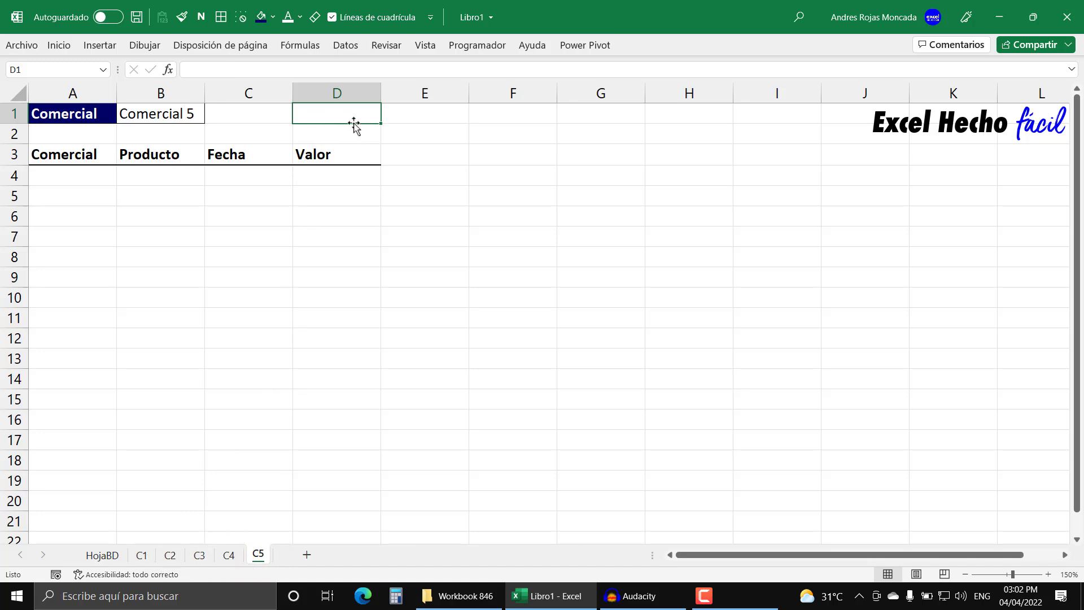
Step: Group the sheets C1 through C5 again and select cell A4 on all of them
left_click(141, 555)
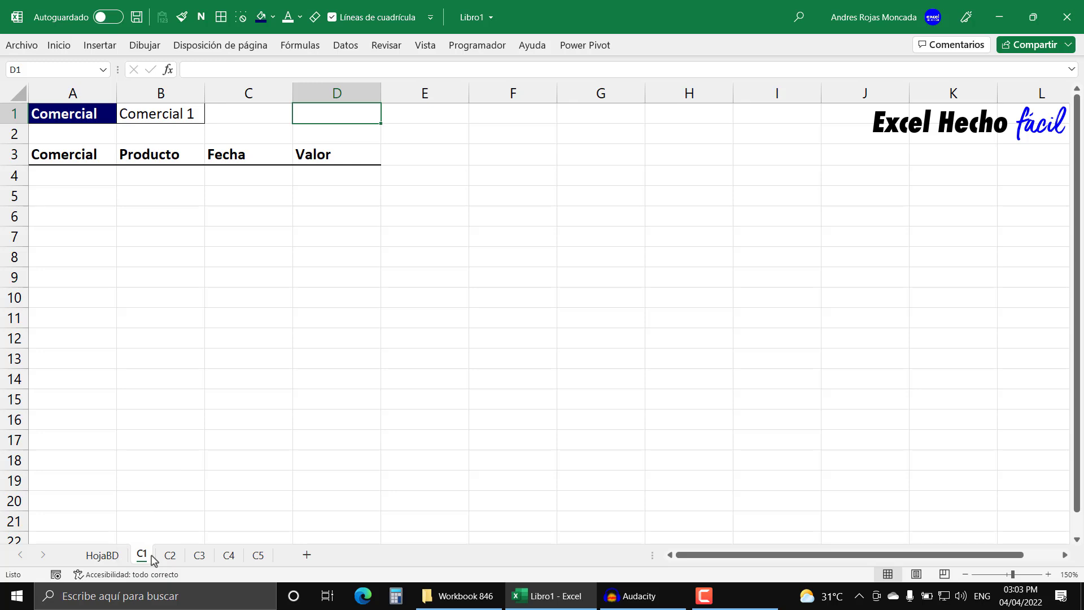
left_click(258, 555, "shift")
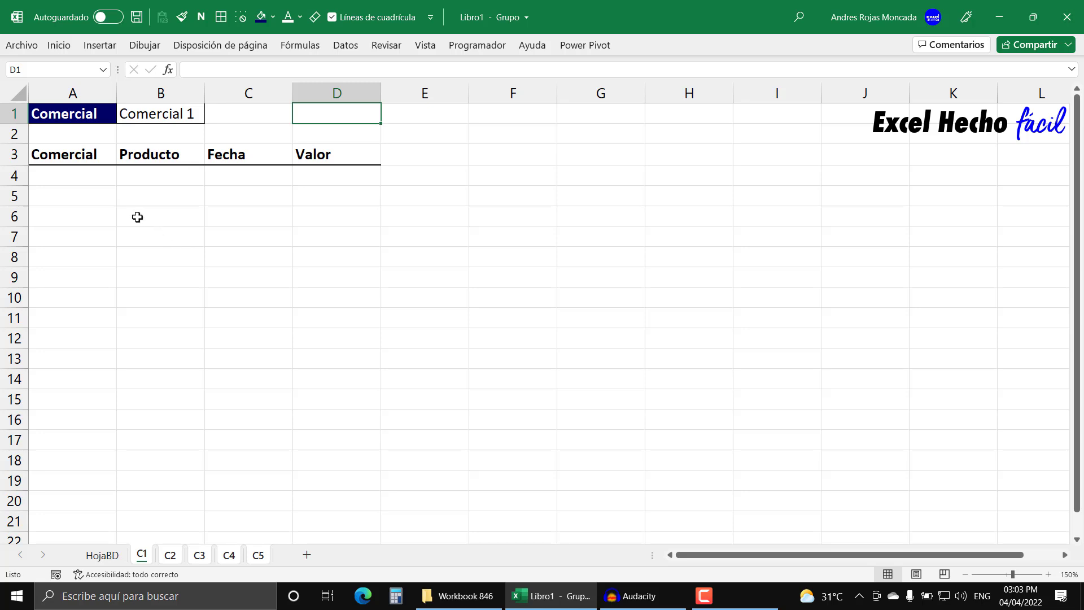
left_click(101, 180)
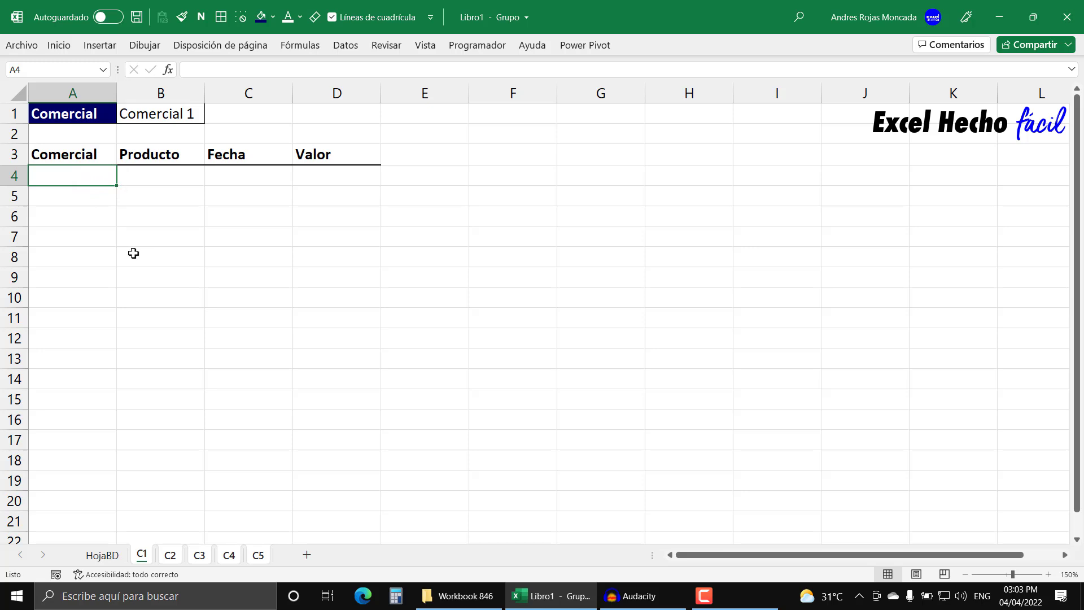
Step: Start a formula in A4 with =FILA(BD[Comercial], referencing the Comercial column of table BD
type("=")
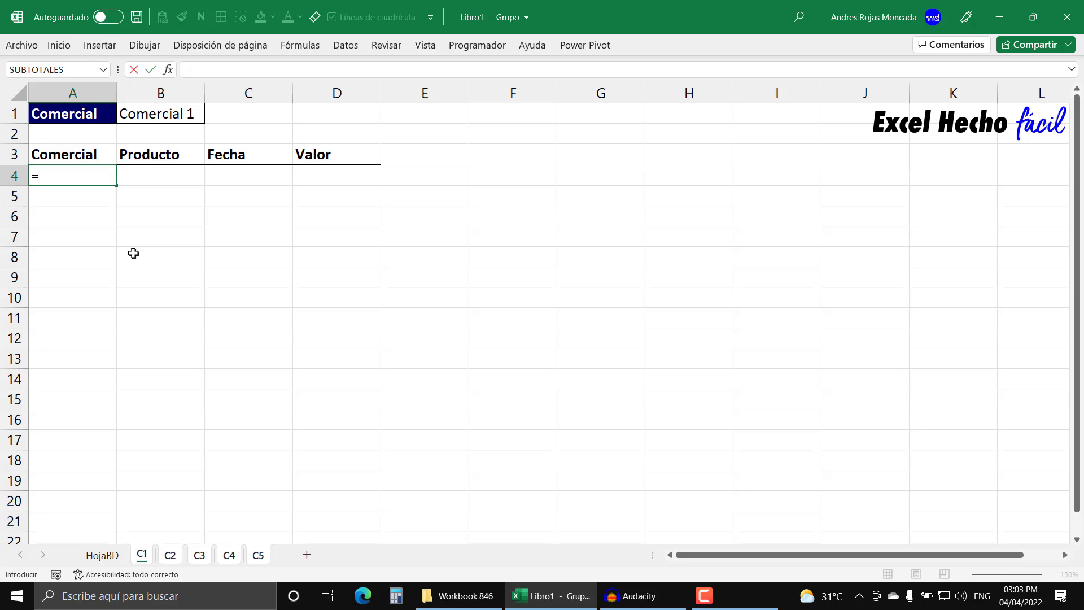
type("fil")
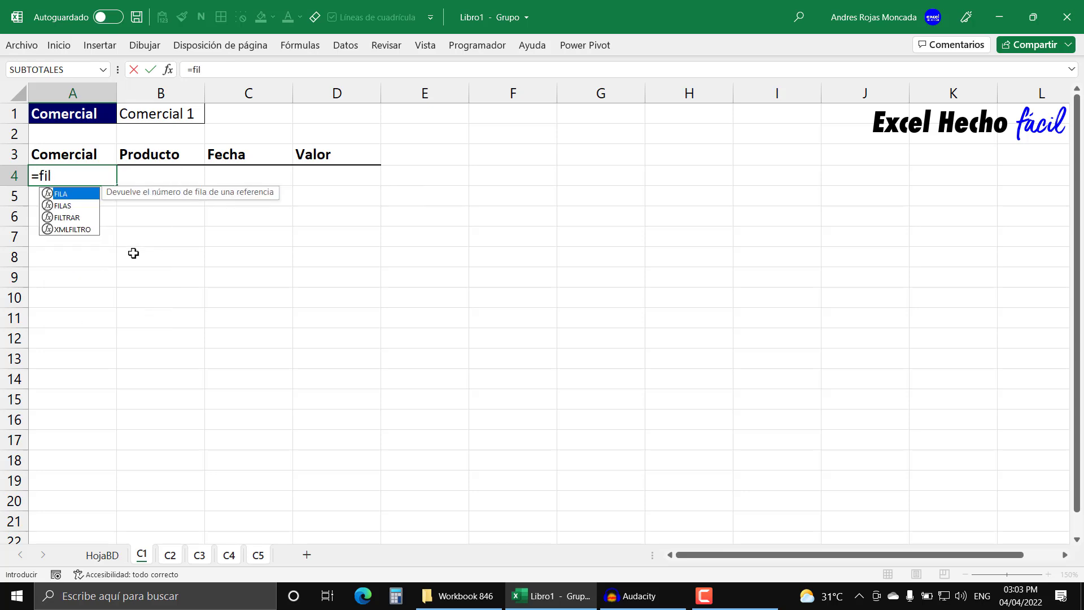
key("Tab")
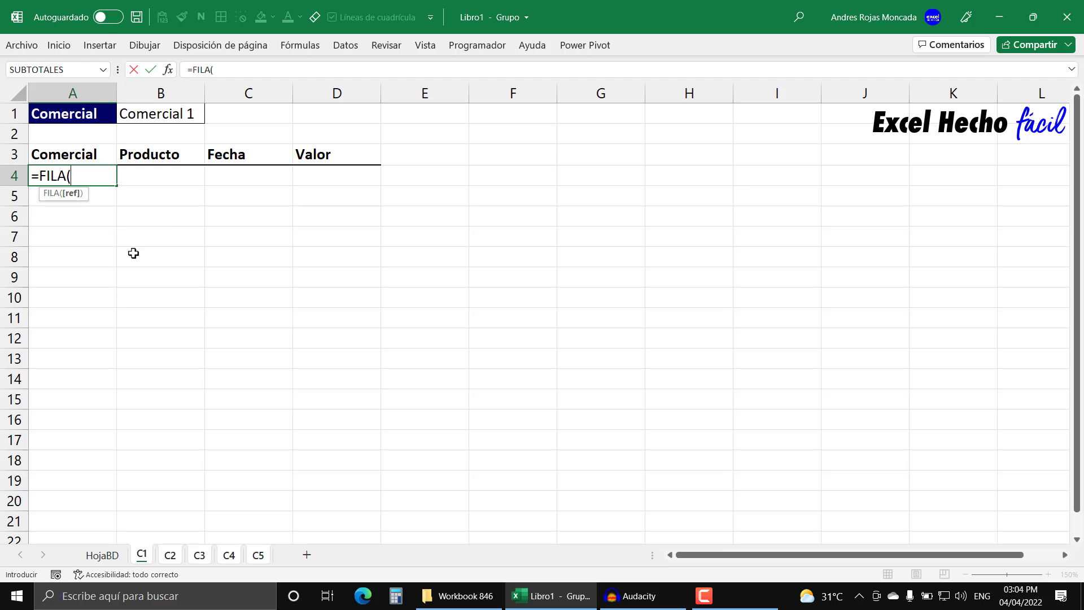
type("bd")
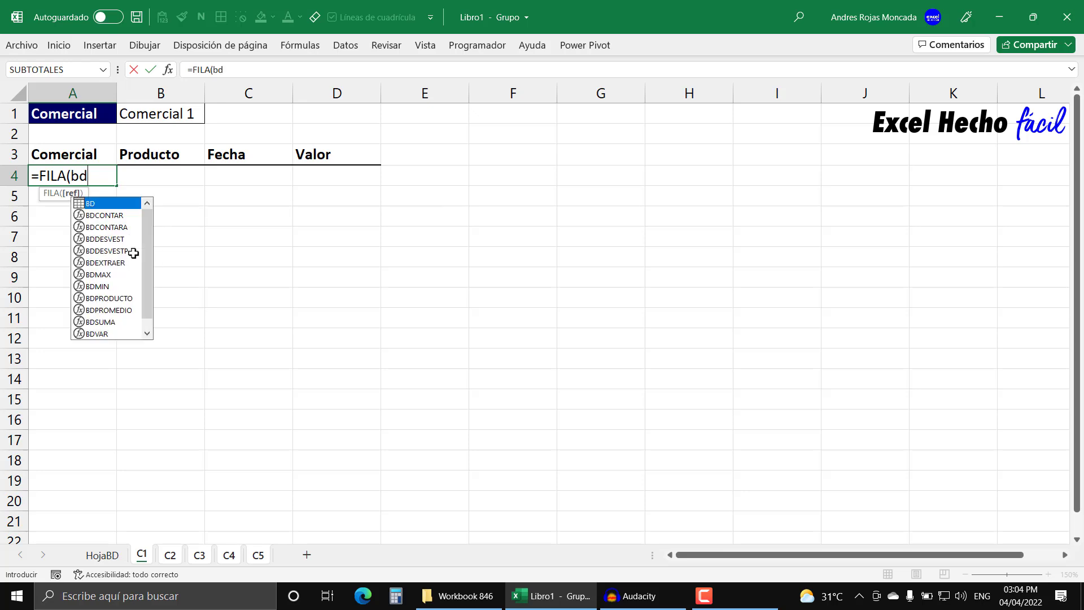
key("Tab")
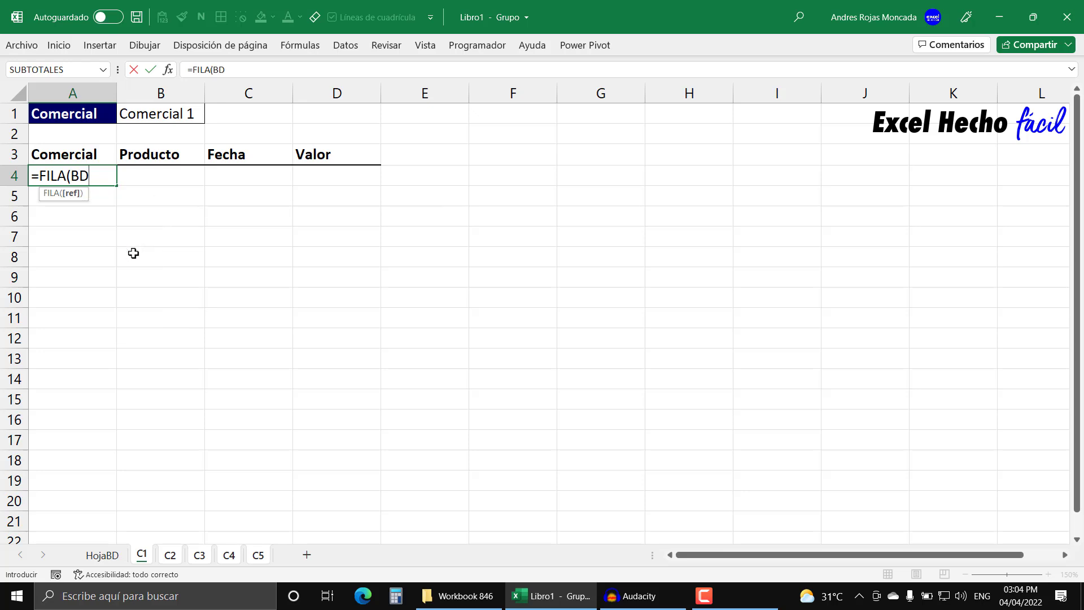
type("[")
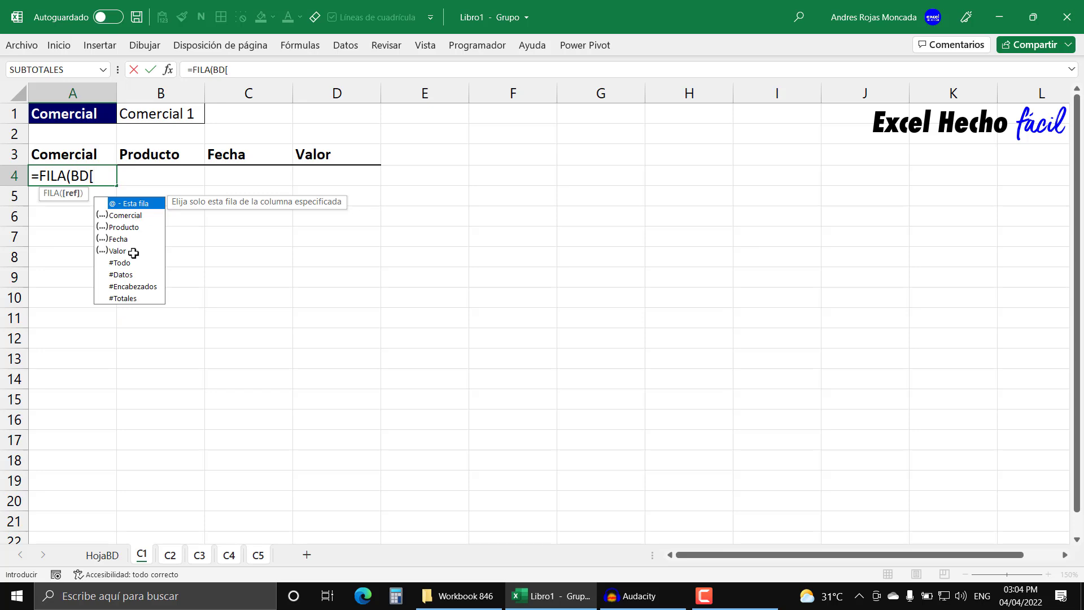
left_click(133, 216)
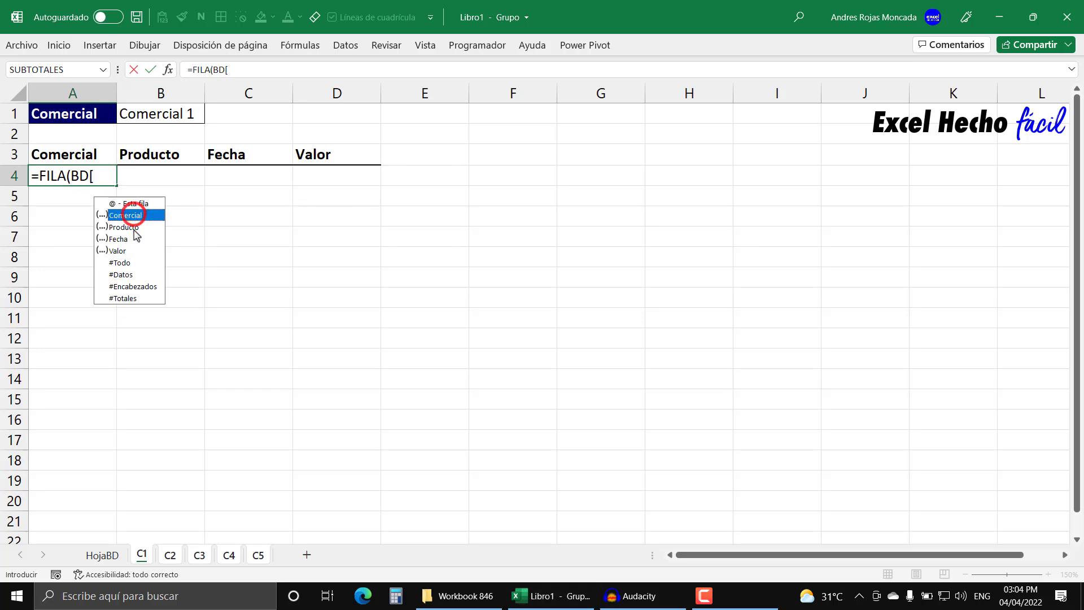
left_click(134, 227)
left_click(133, 241)
left_click(133, 251)
double_click(138, 216)
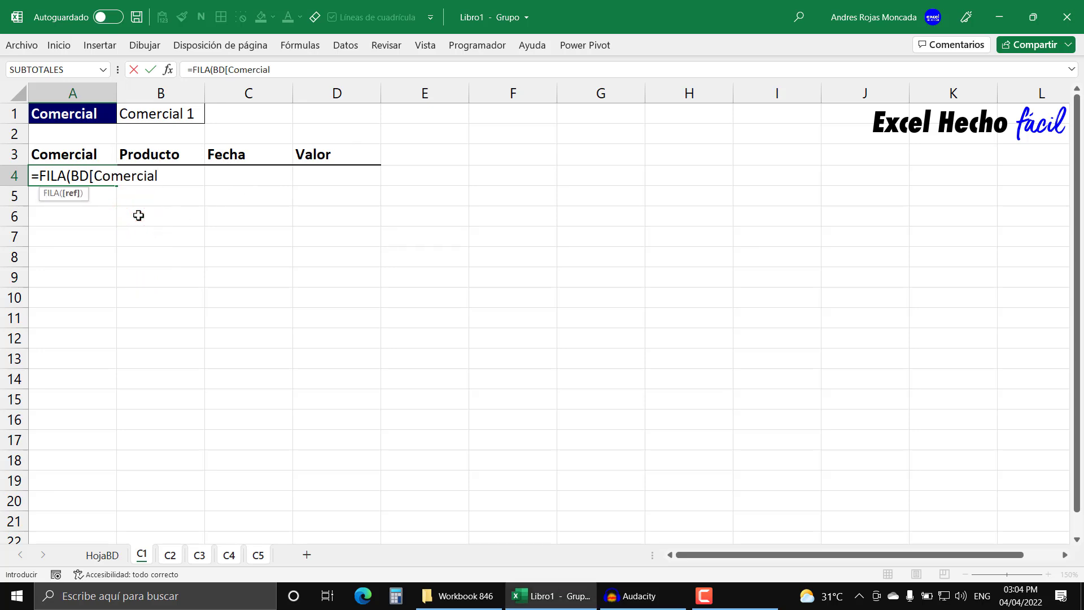
type("]")
Step: Lock the column reference by extending it to BD[[Comercial]:[Comercial]] and close the FILA function
left_click_drag(90, 175, 176, 174)
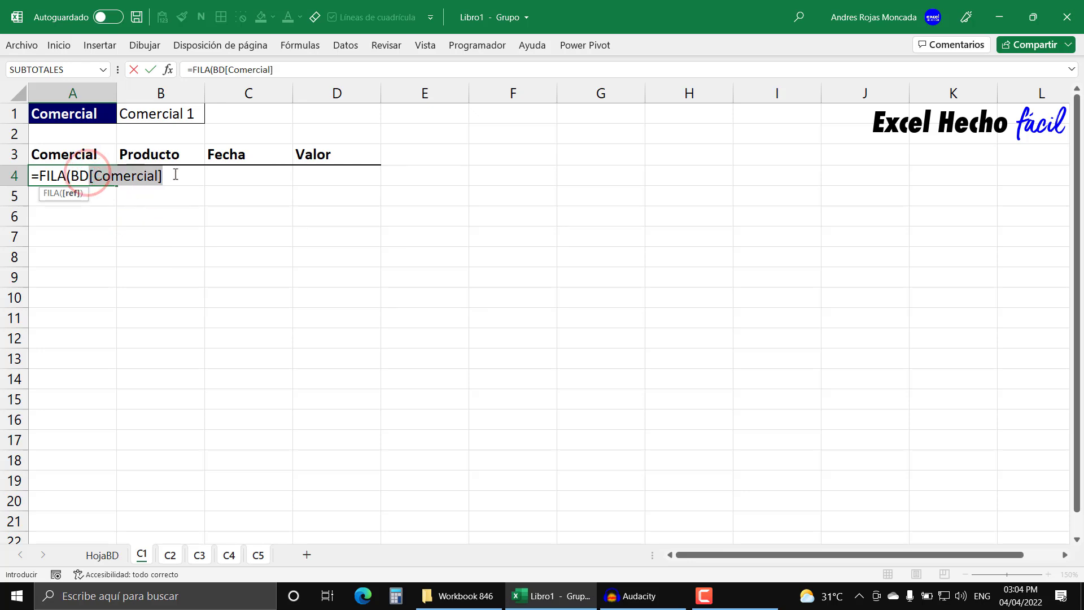
key("ctrl+c")
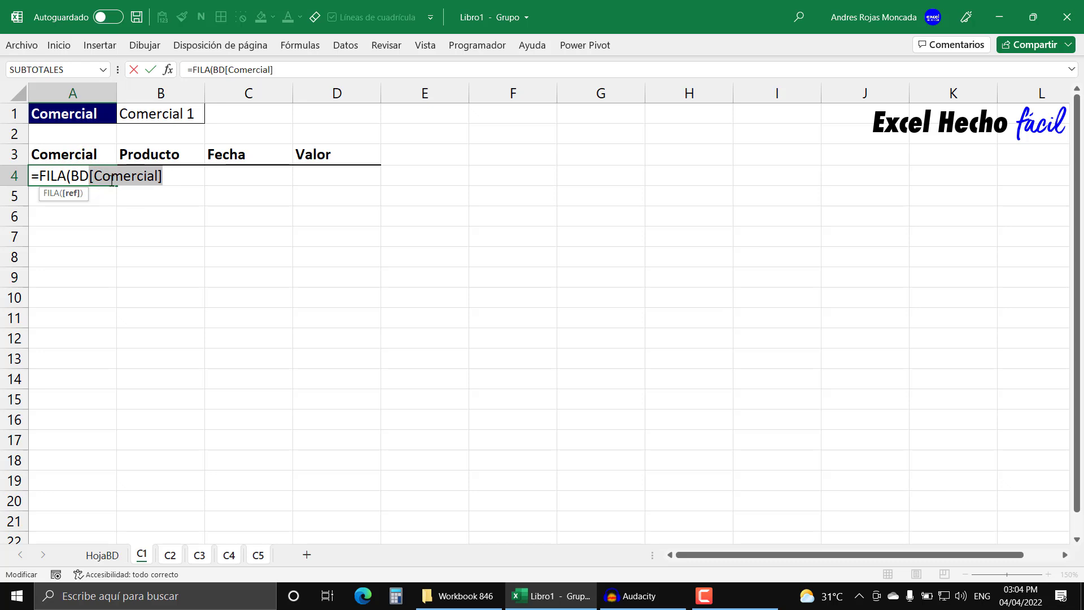
left_click(89, 175)
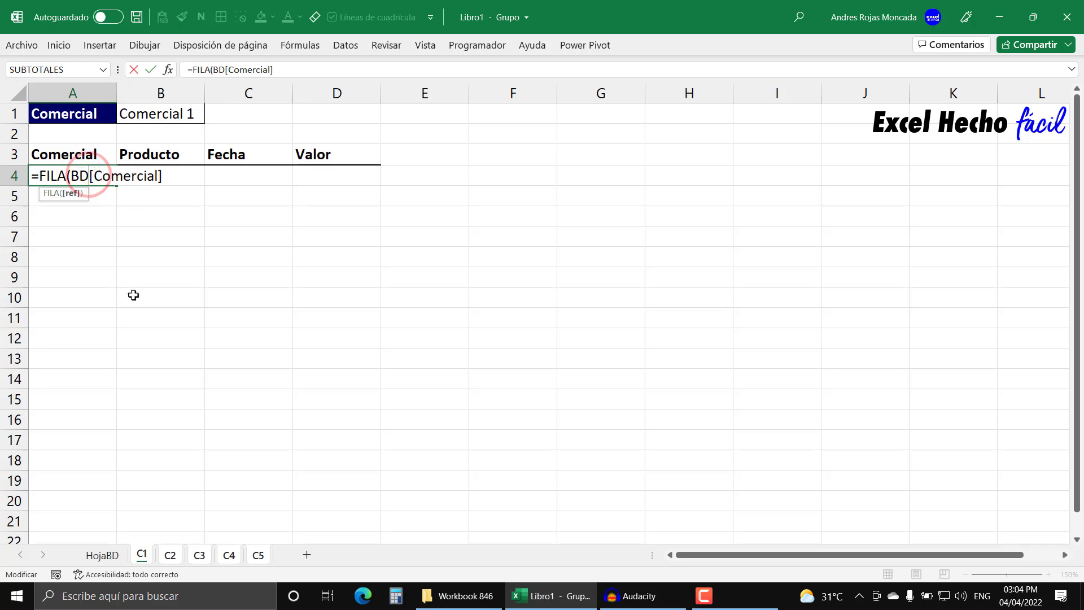
type("[")
left_click(176, 180)
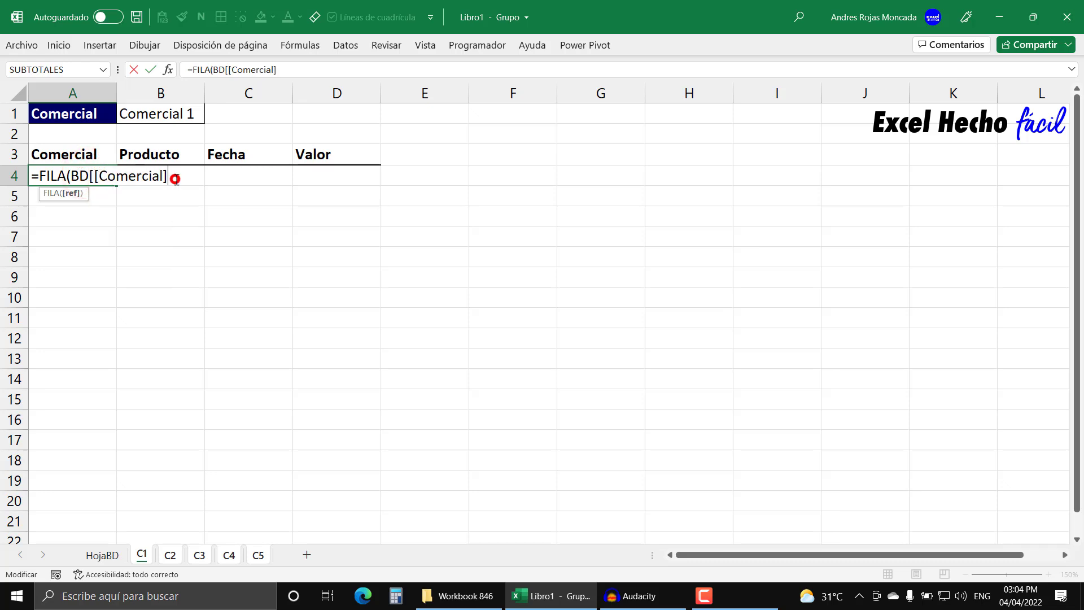
type(":")
key("ctrl+v")
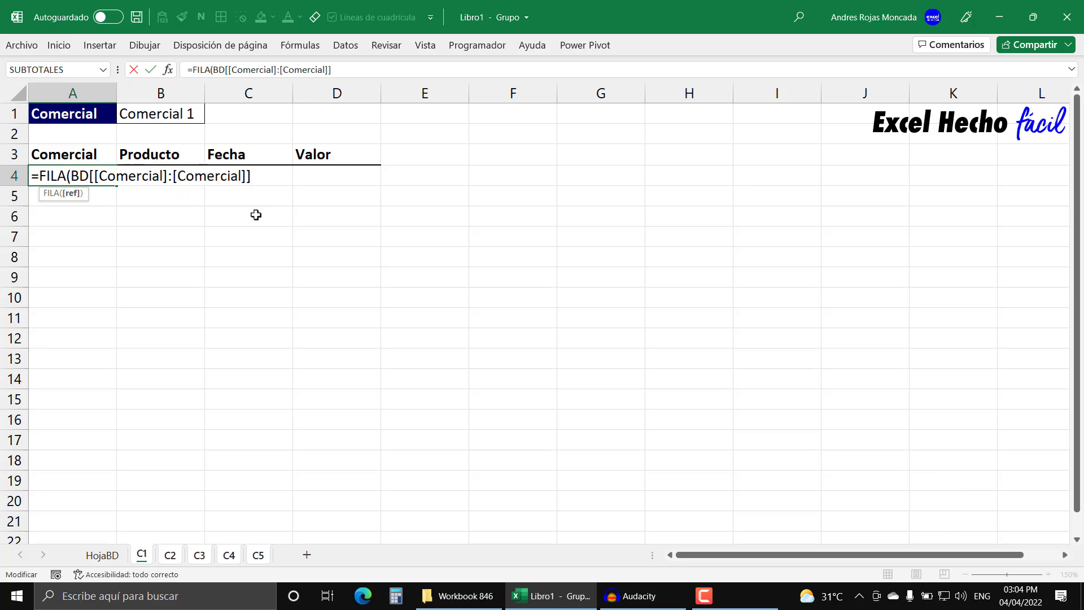
type(")")
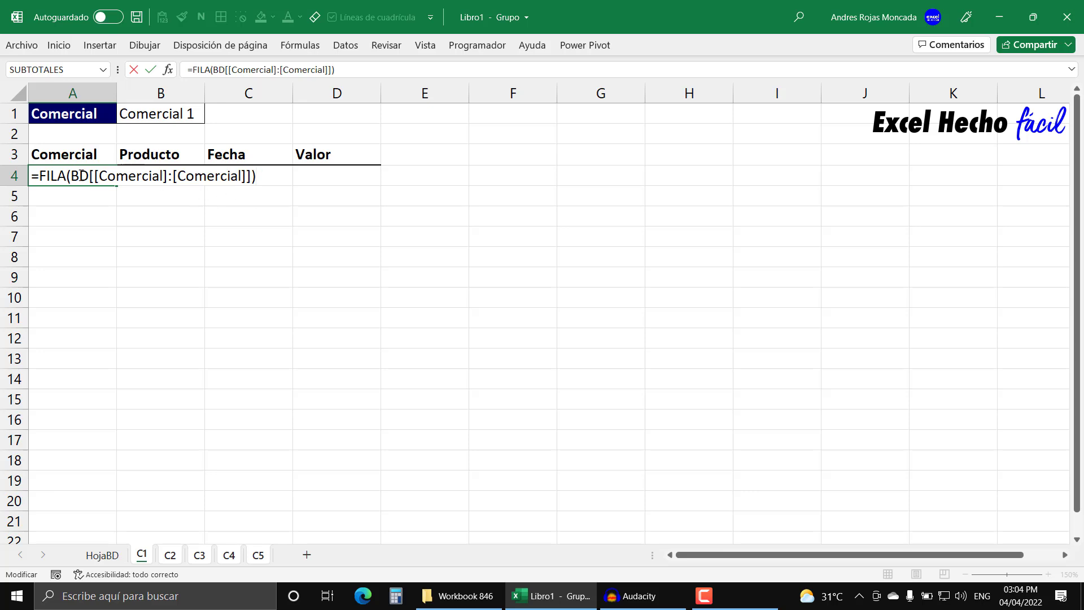
Step: Evaluate the FILA expression in place to inspect its array of row numbers, and restore the formula
left_click_drag(263, 176, 38, 177)
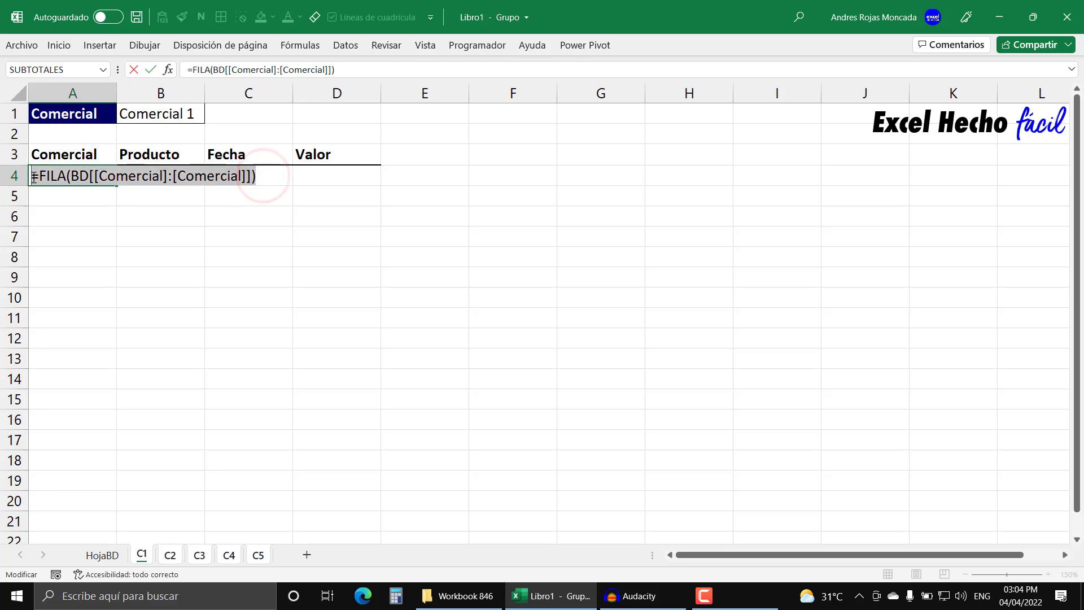
key("F9")
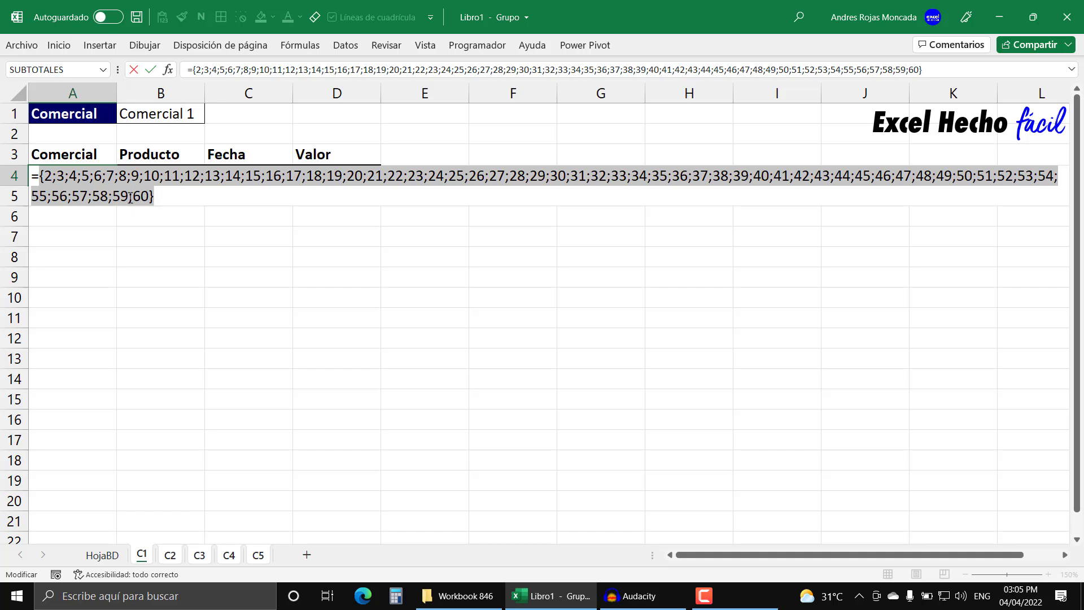
key("ctrl+z")
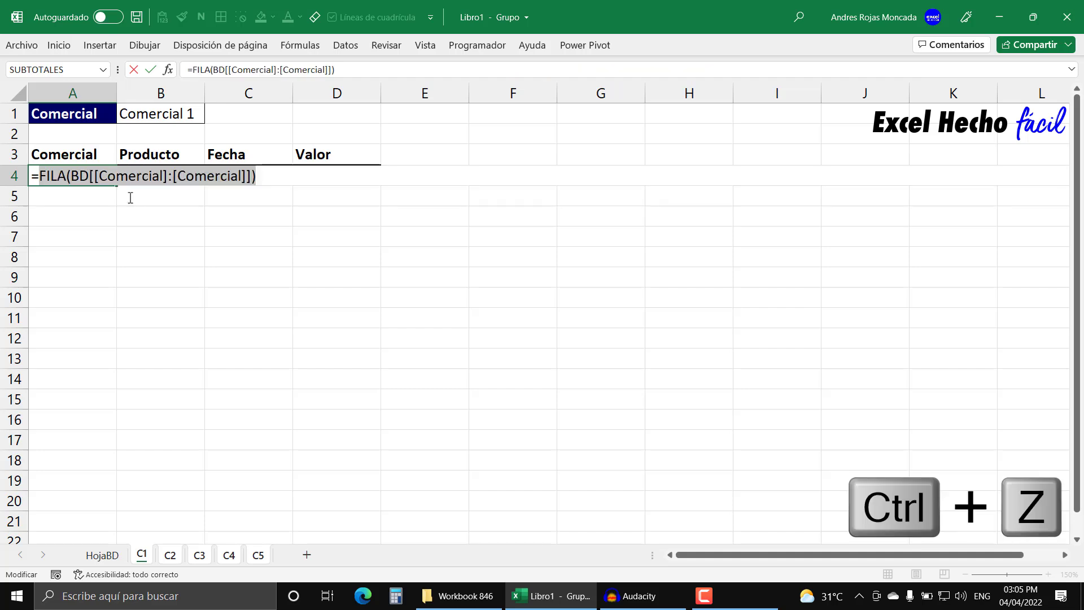
Step: Subtract the header row number by appending -FILA(bd[#Encabezados]) to the formula in A4
left_click(260, 176)
type("=fil")
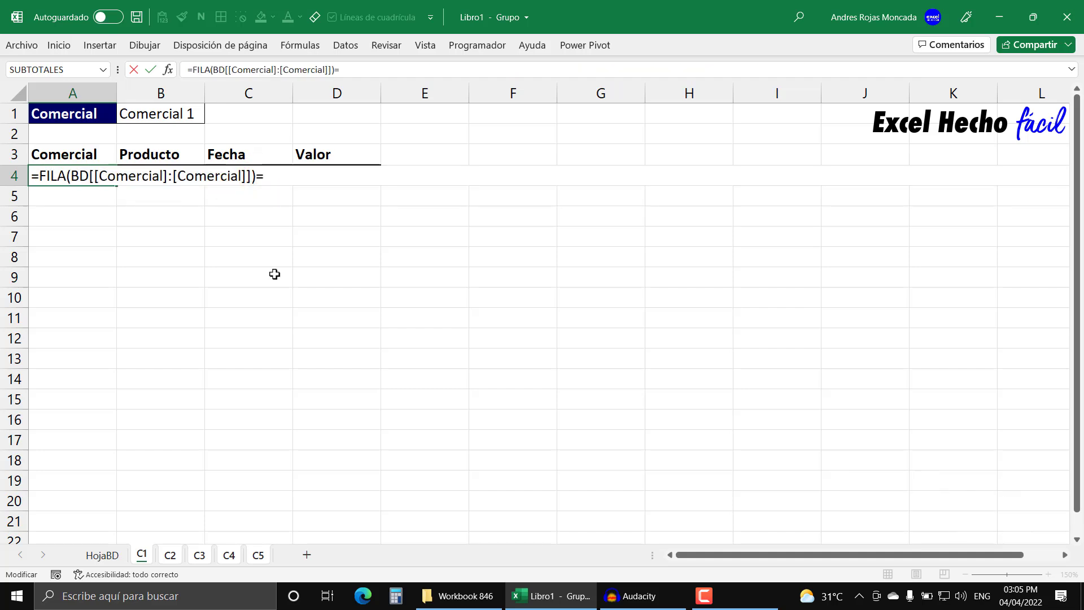
key("Tab")
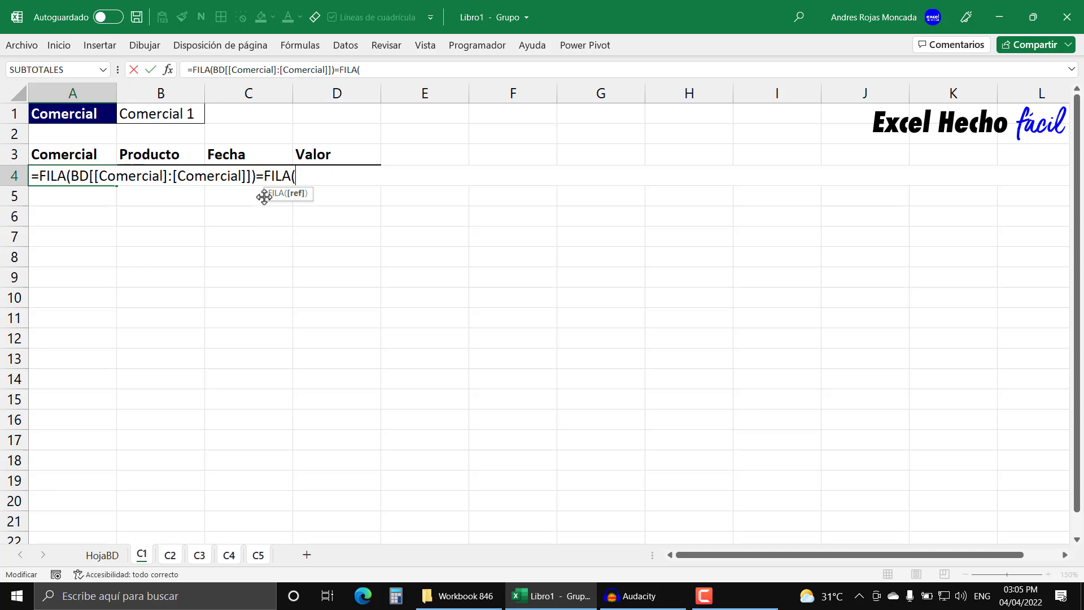
left_click(264, 176)
key("BackSpace")
type("-")
left_click(301, 176)
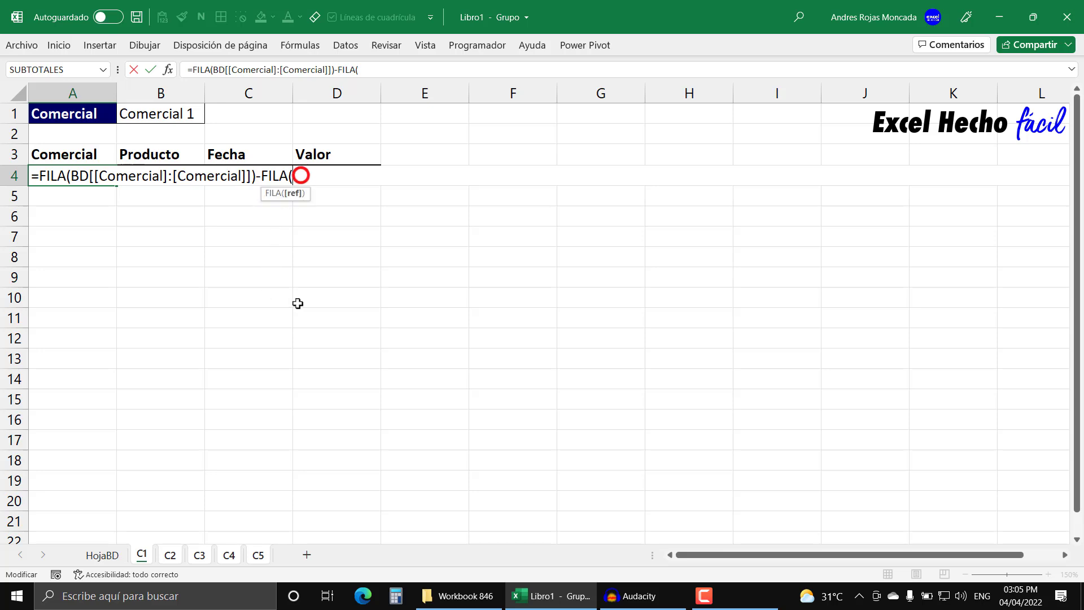
type("bd")
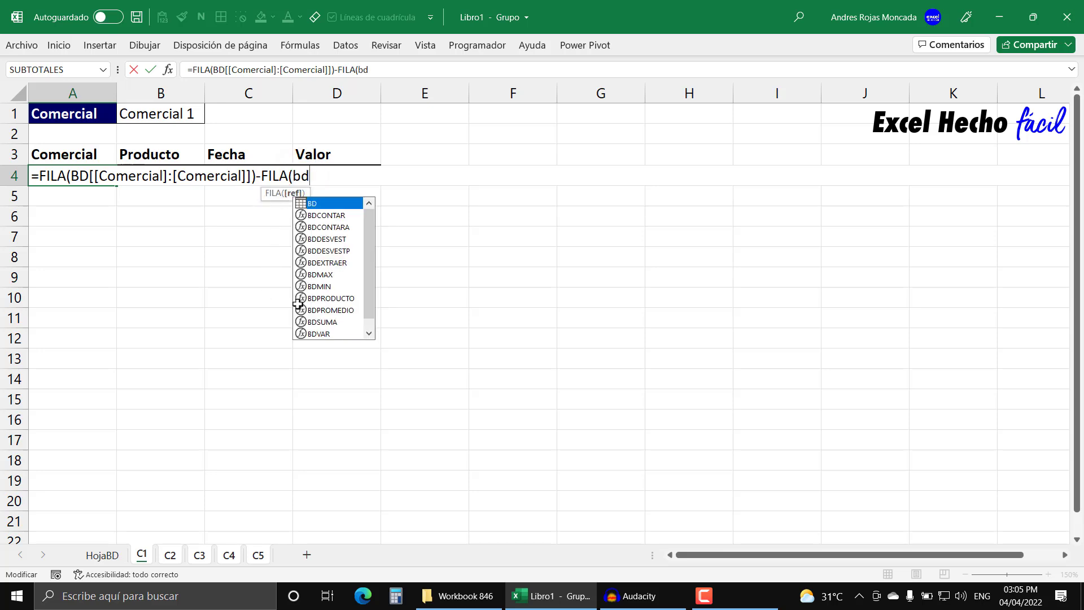
type("[")
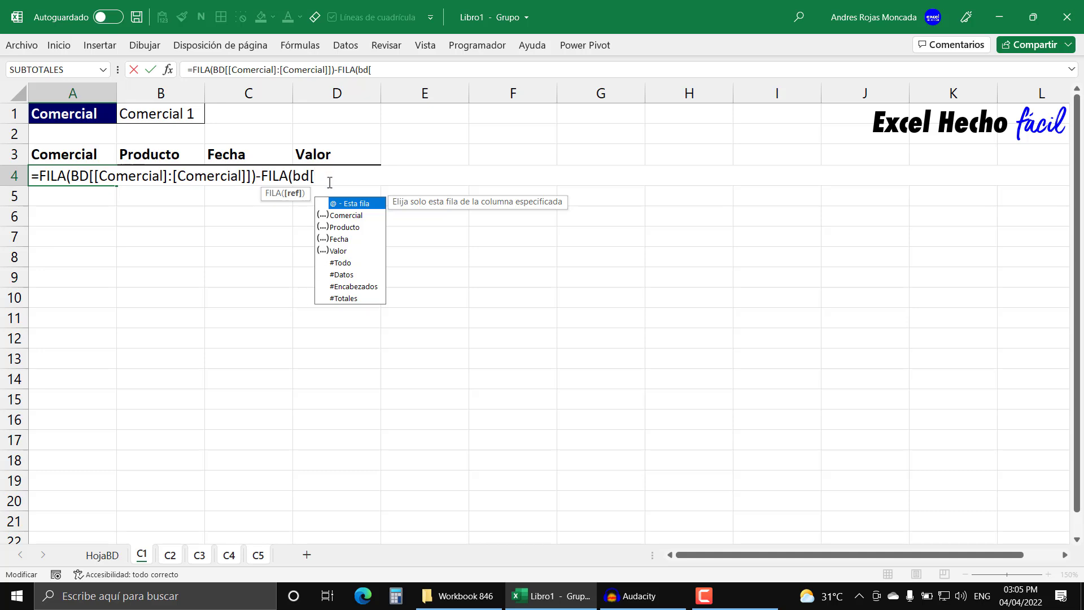
double_click(346, 286)
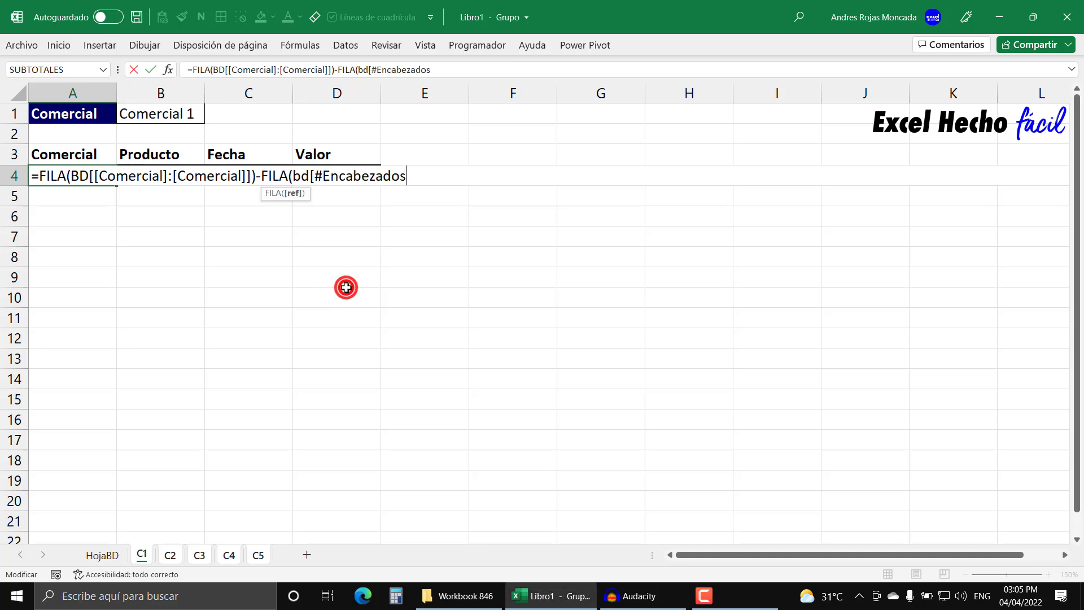
type("])")
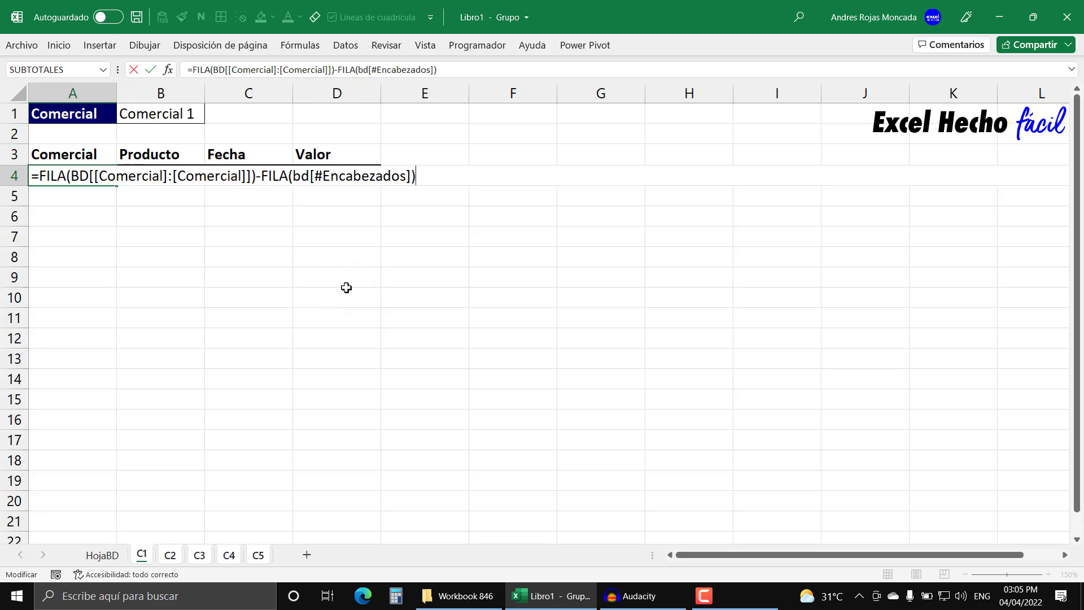
Step: Evaluate the whole subtraction in place to inspect the resulting array, and restore the formula
key("F9")
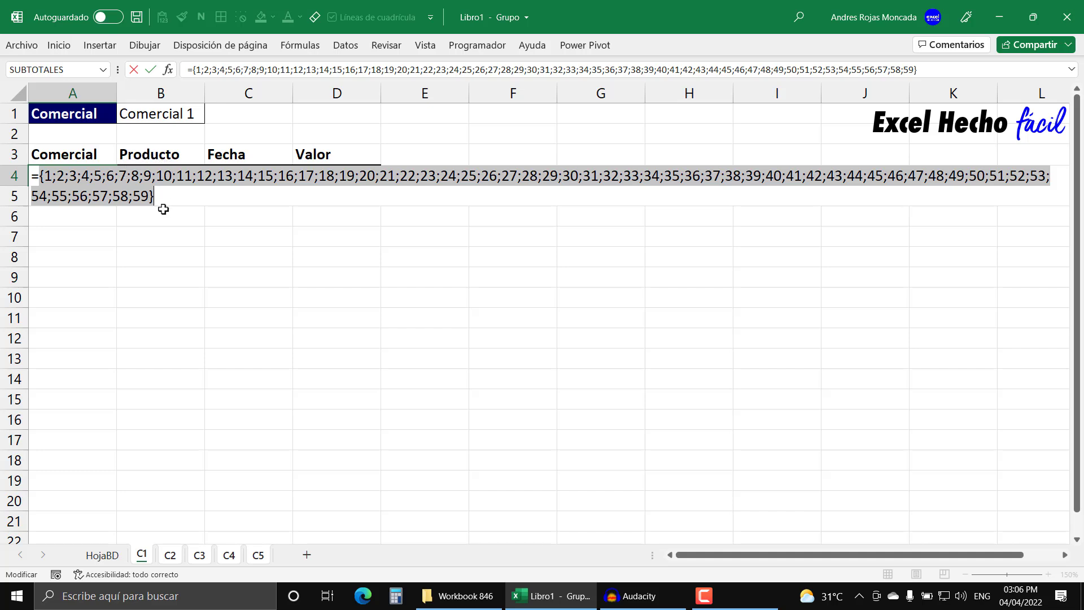
key("ctrl+z")
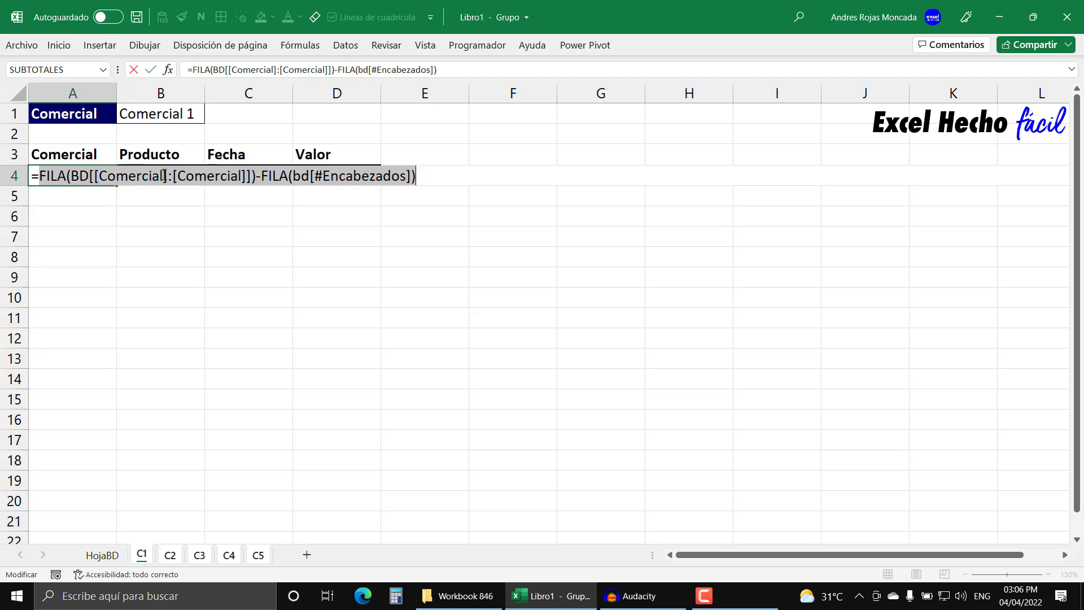
Step: Enclose the FILA subtraction in parentheses and follow it with a division operator and an opening parenthesis
left_click(425, 175)
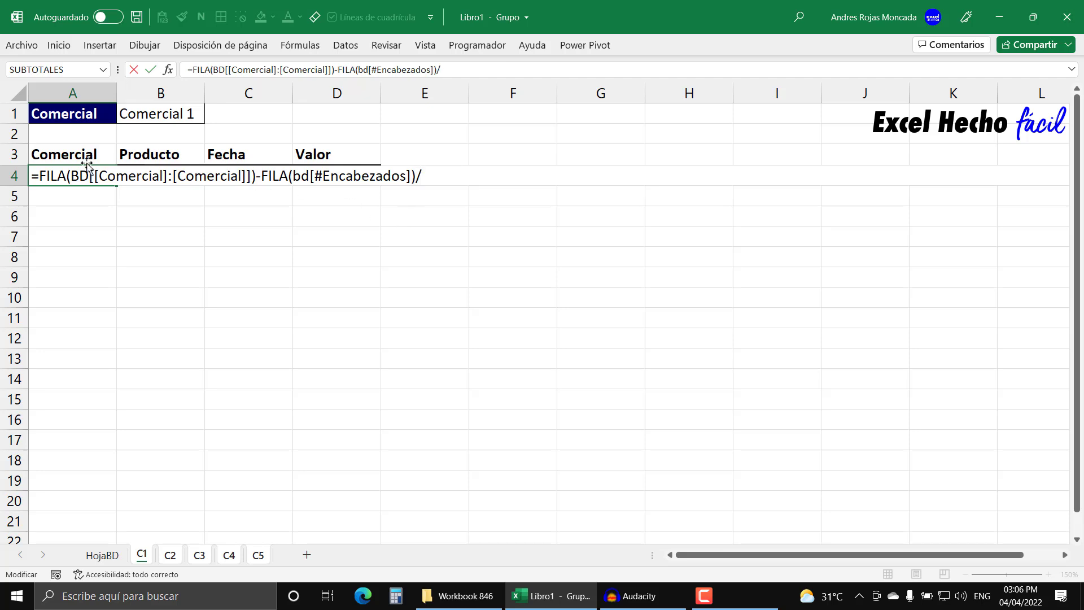
left_click(38, 172)
type("(")
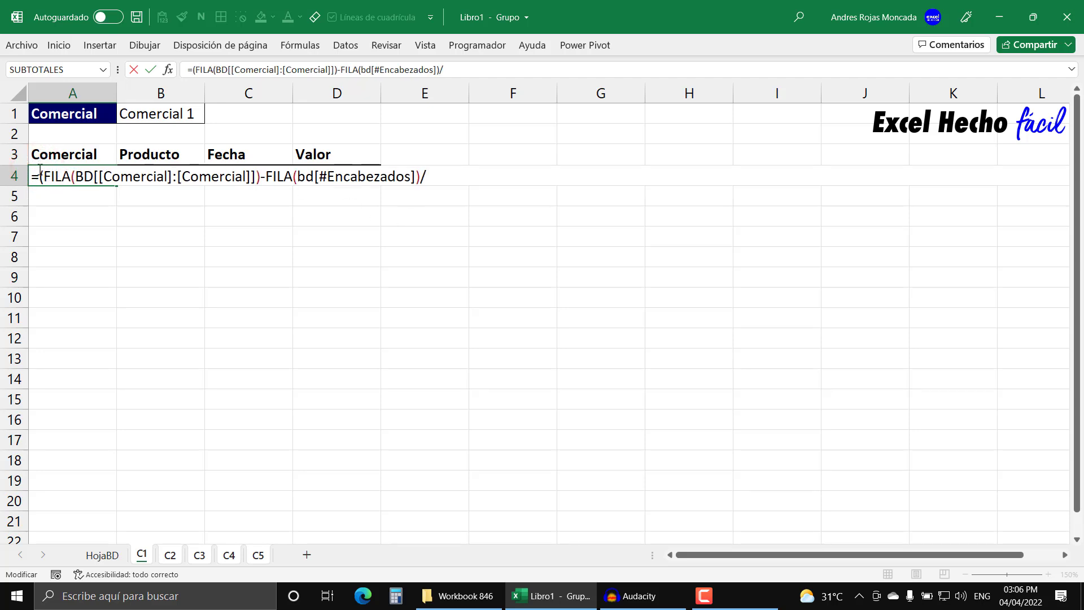
left_click(421, 176)
type(")")
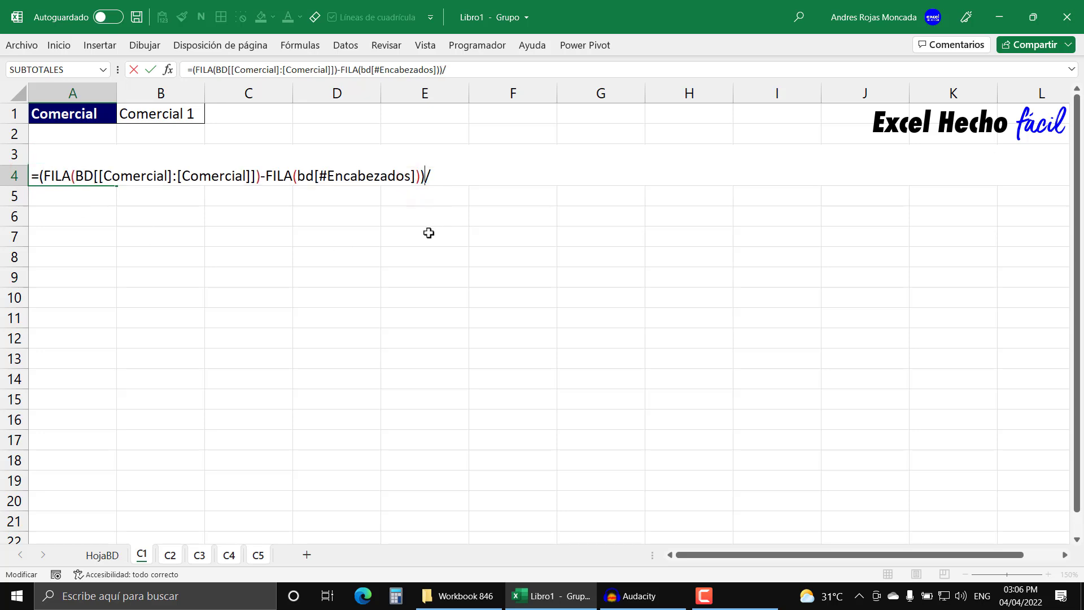
left_click(439, 175)
type("(")
Step: Complete the divisor by comparing BD[[Comercial]:[Comercial]] with the absolute reference $B$1, and close its parenthesis
left_click(254, 175)
left_click_drag(254, 175, 76, 175)
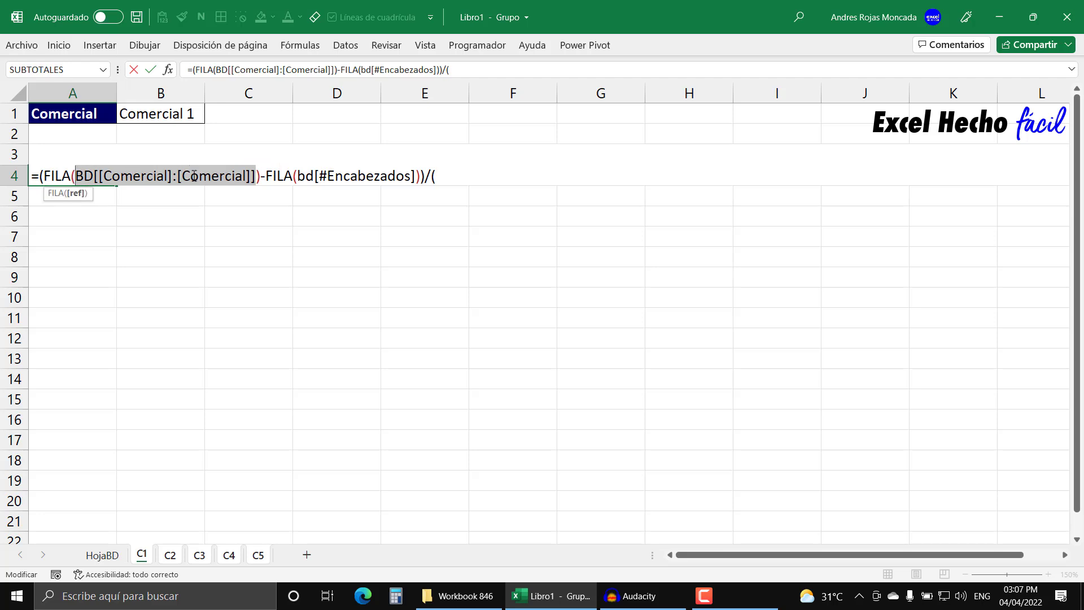
key("ctrl+c")
left_click(438, 175)
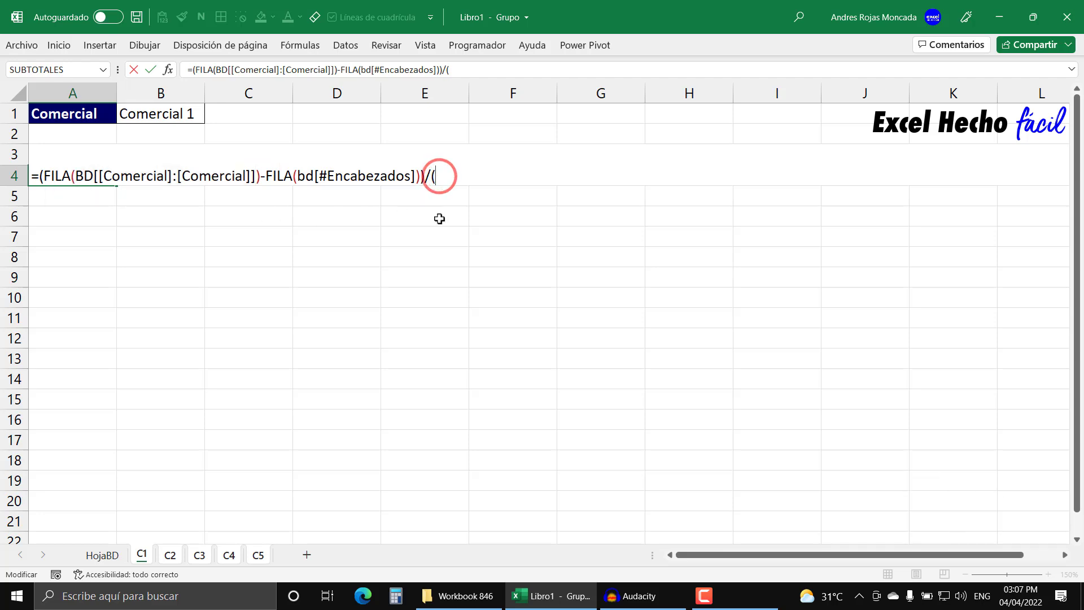
key("ctrl+v")
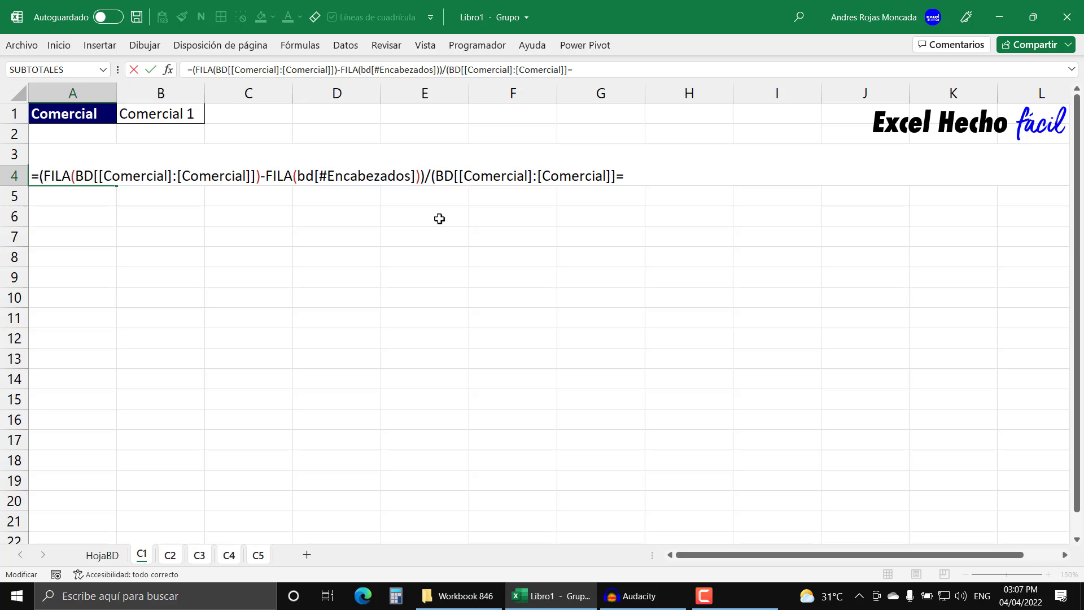
left_click(173, 115)
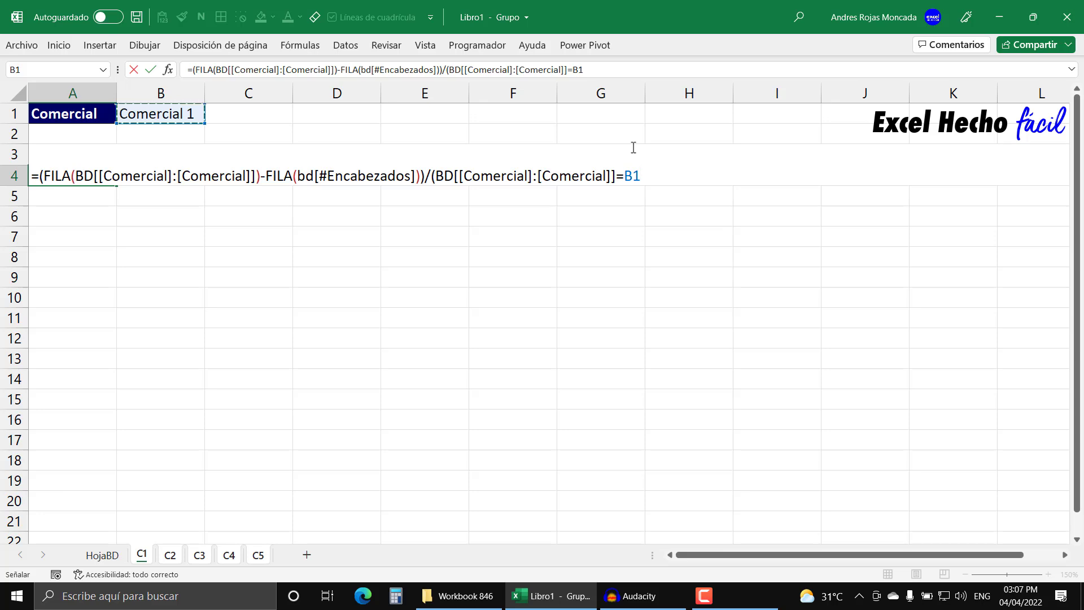
key("F4")
left_click(662, 177)
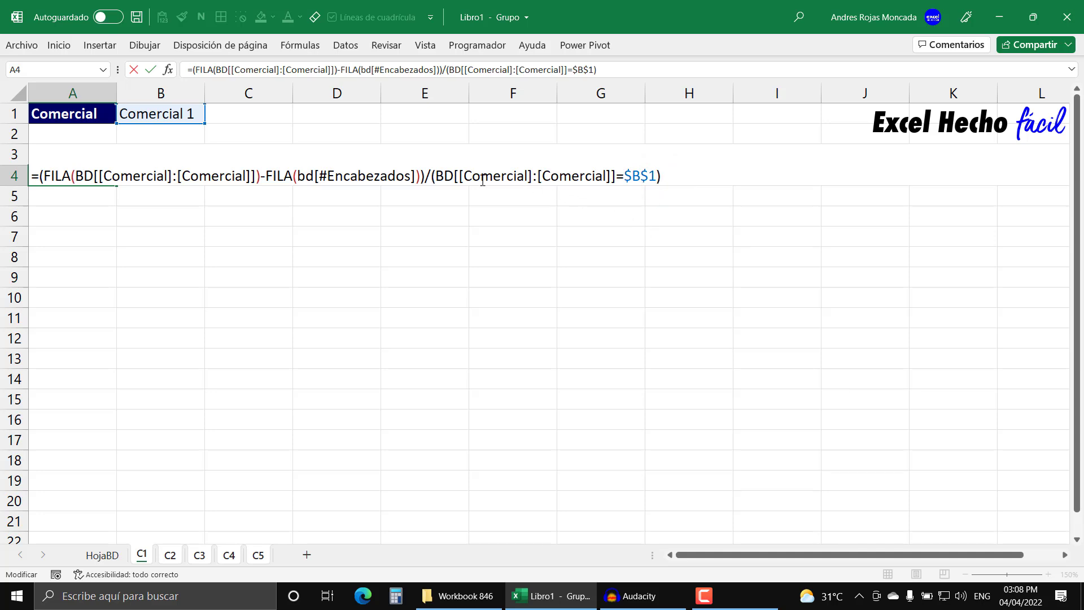
Step: Evaluate the Comercial comparison in place to inspect its logical array, and restore the formula
left_click_drag(433, 177, 666, 177)
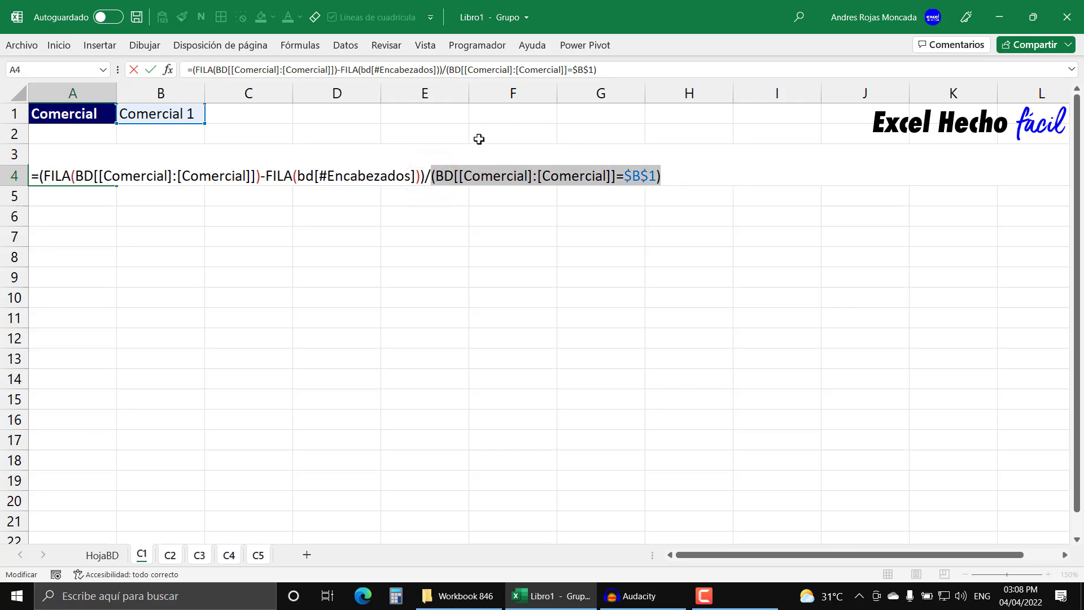
key("F9")
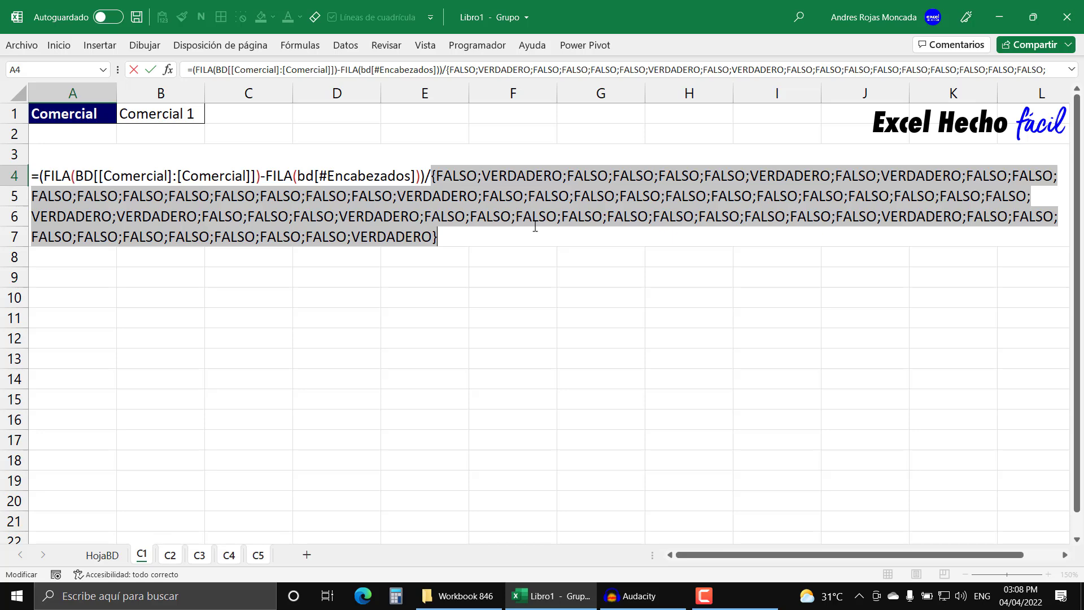
key("ctrl+z")
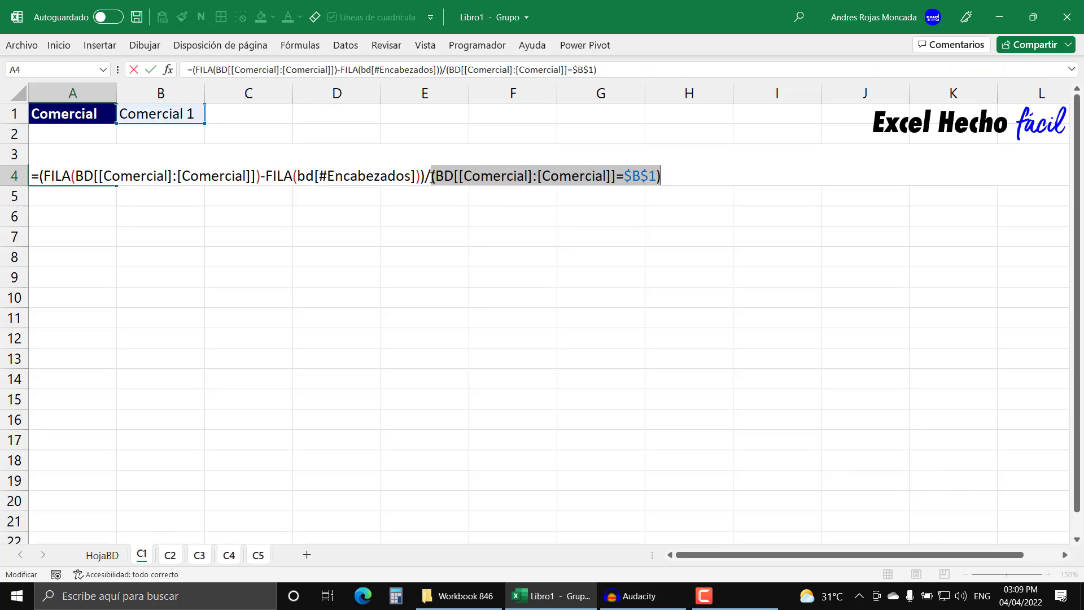
Step: Wrap the comparison in an extra pair of parentheses and multiply it by 1 to convert its logical values to numbers
left_click(432, 176)
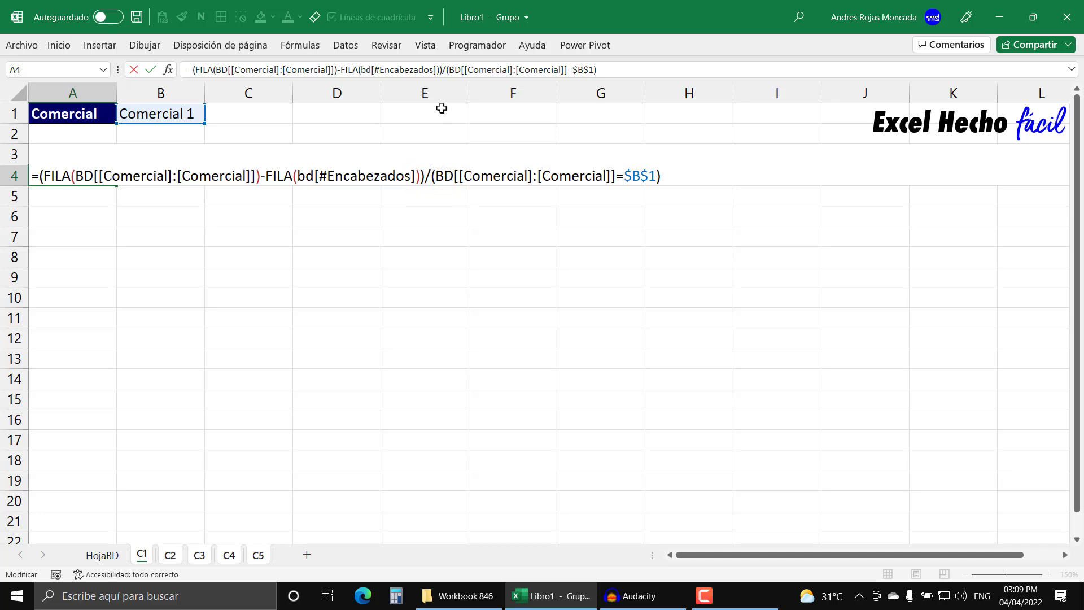
type("(")
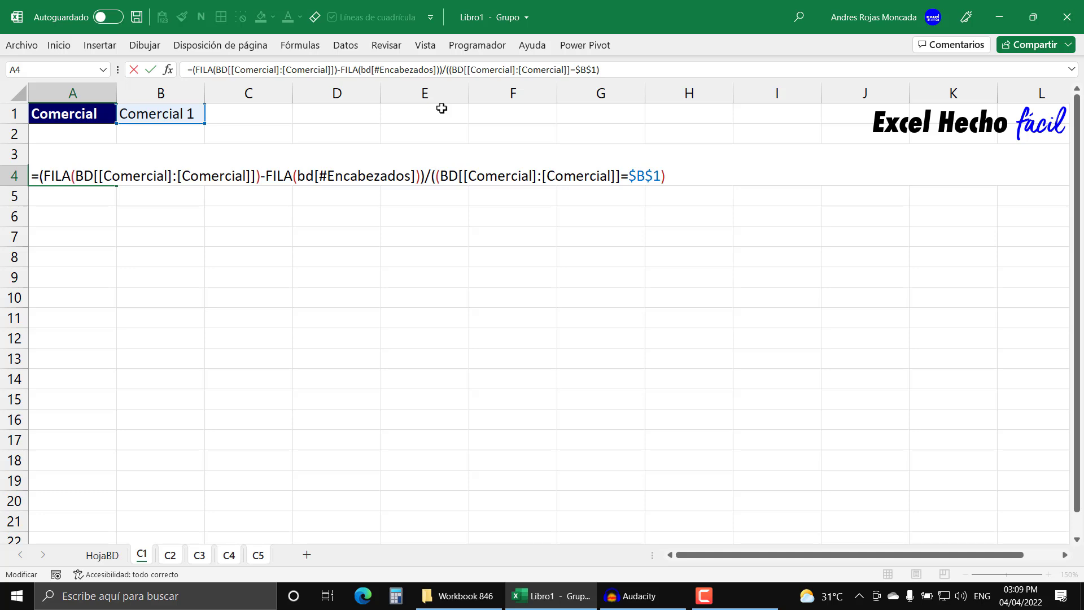
left_click(697, 174)
type("*1)")
Step: Evaluate the divisor multiplied by 1 in place to inspect its numeric array, and restore the formula
left_click_drag(698, 174, 434, 181)
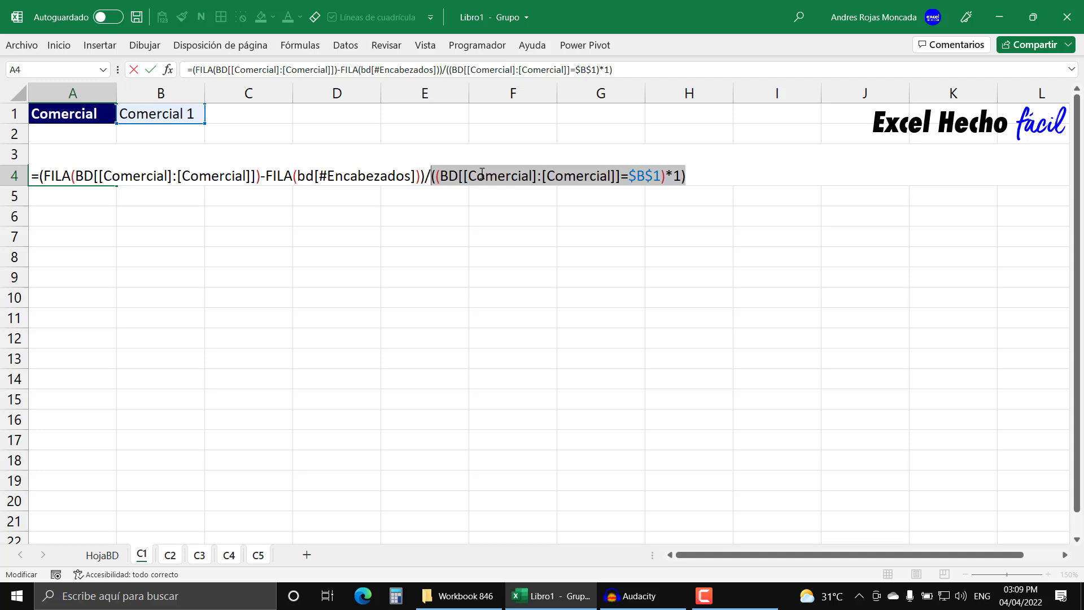
key("F9")
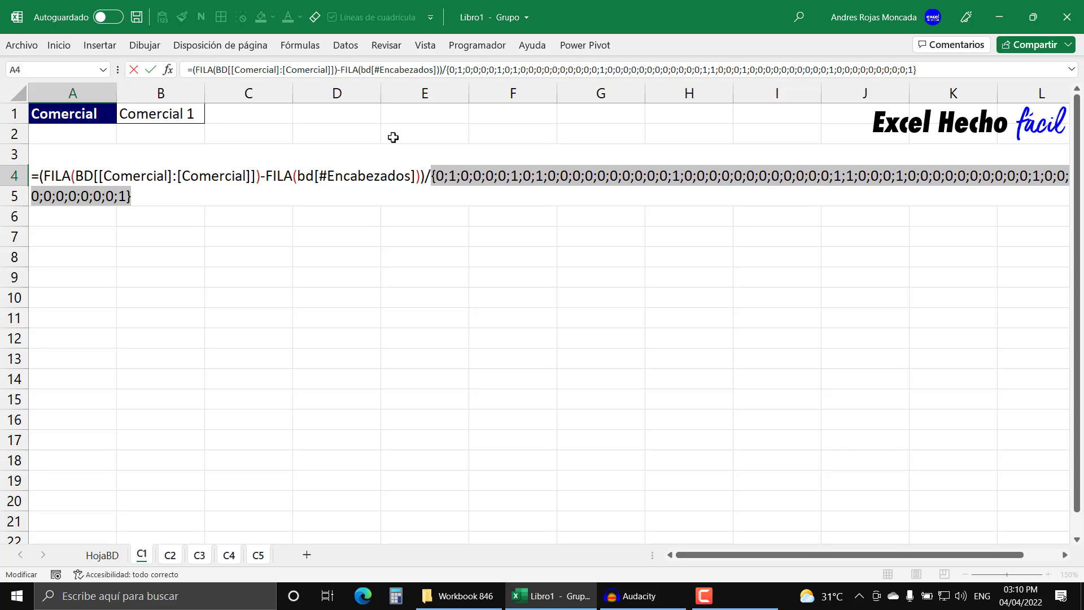
key("ctrl+z")
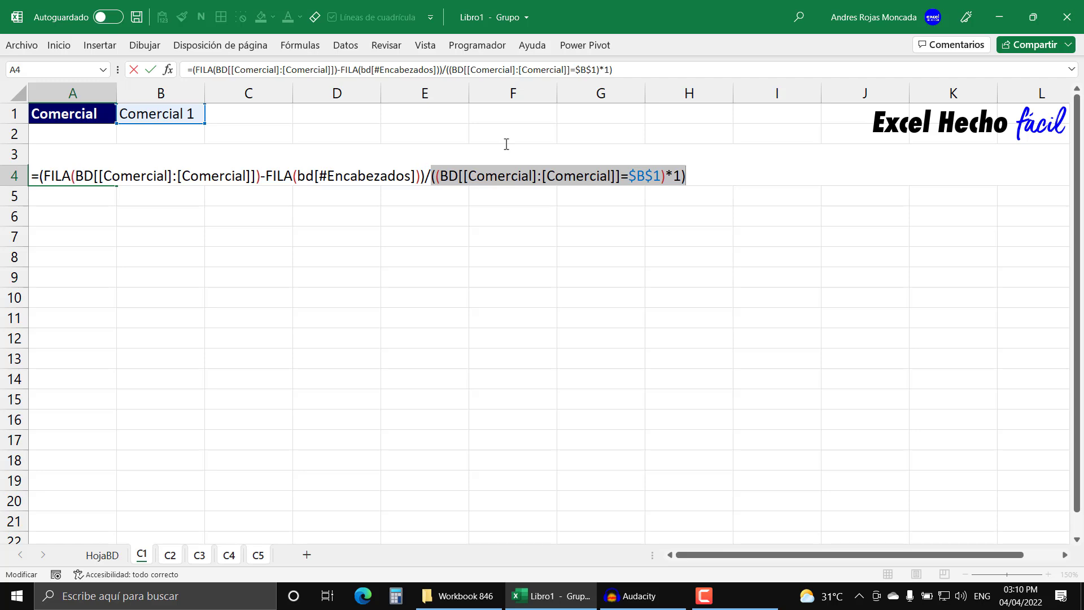
Step: Evaluate the whole division in place to inspect the array it produces, and restore the formula
left_click_drag(694, 176, 39, 179)
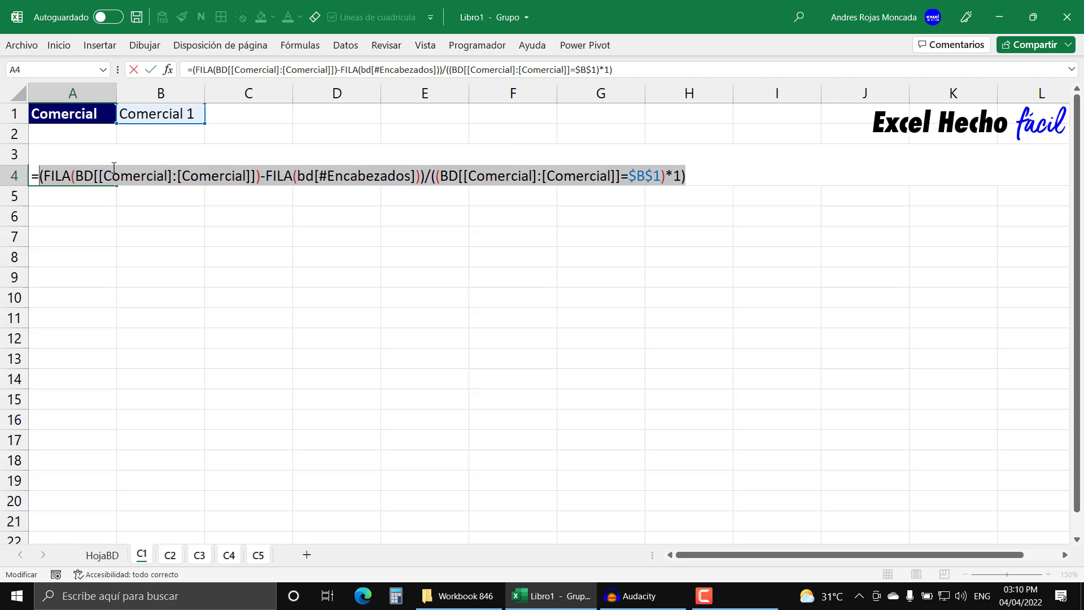
key("F9")
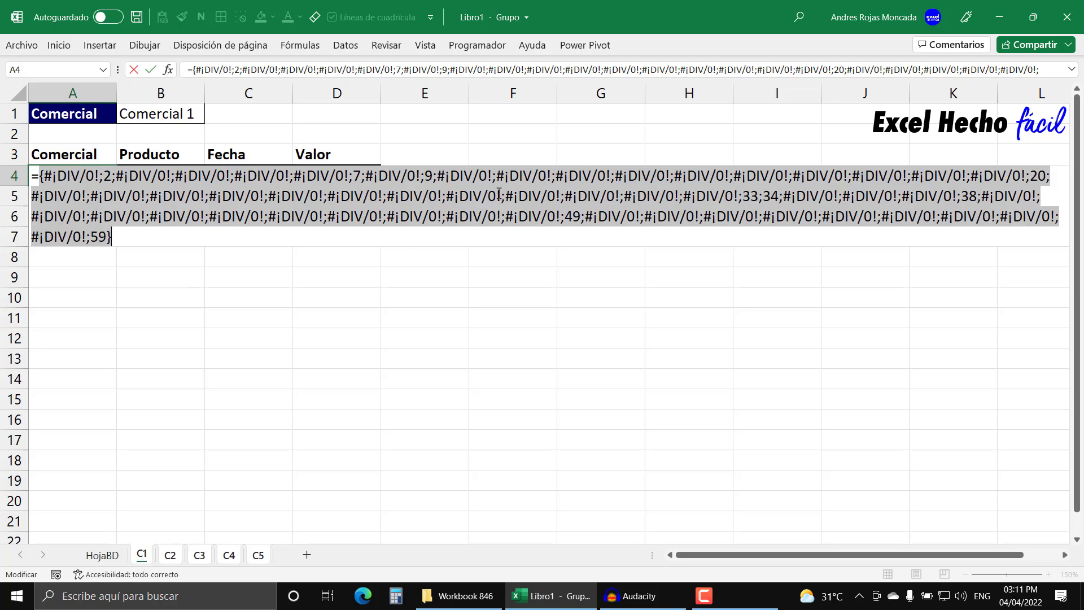
key("ctrl+z")
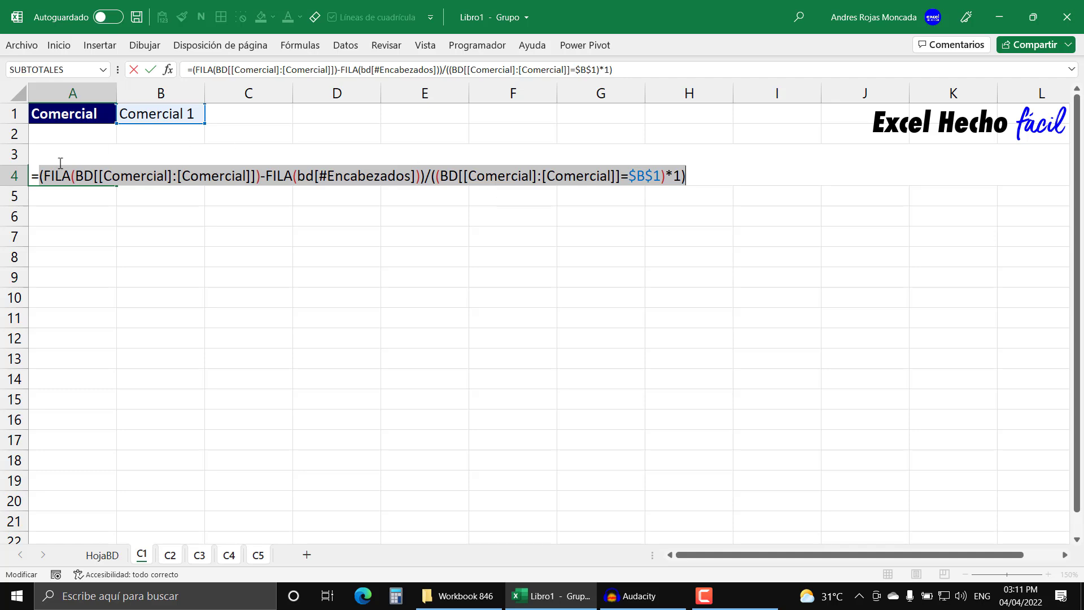
Step: Insert the AGREGAR function before the division and choose function 15 - K.ESIMO.MENOR as its first argument
left_click(37, 175)
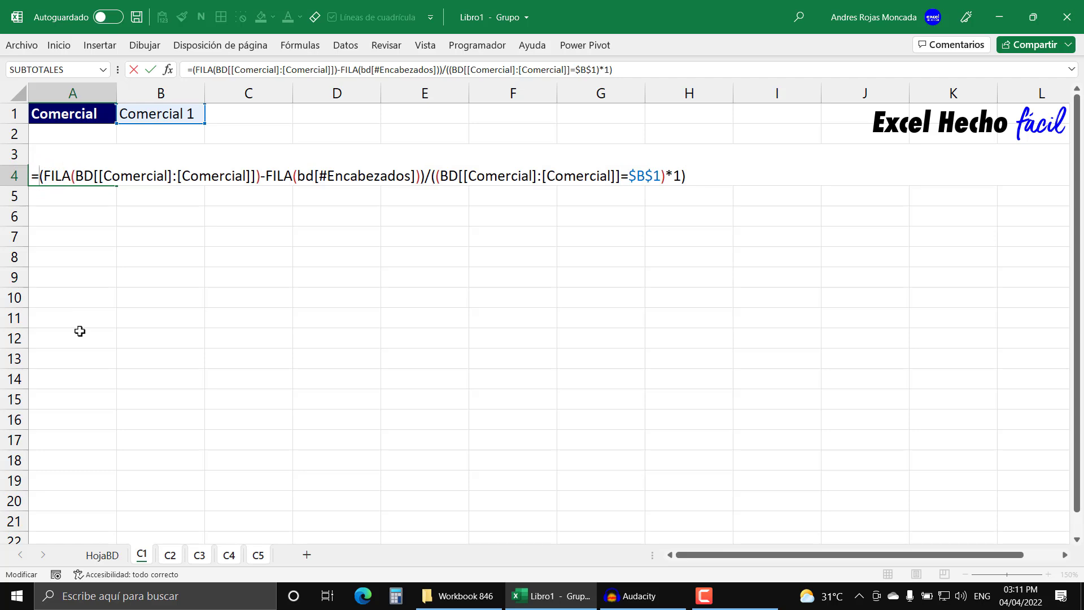
type("agre")
key("Tab")
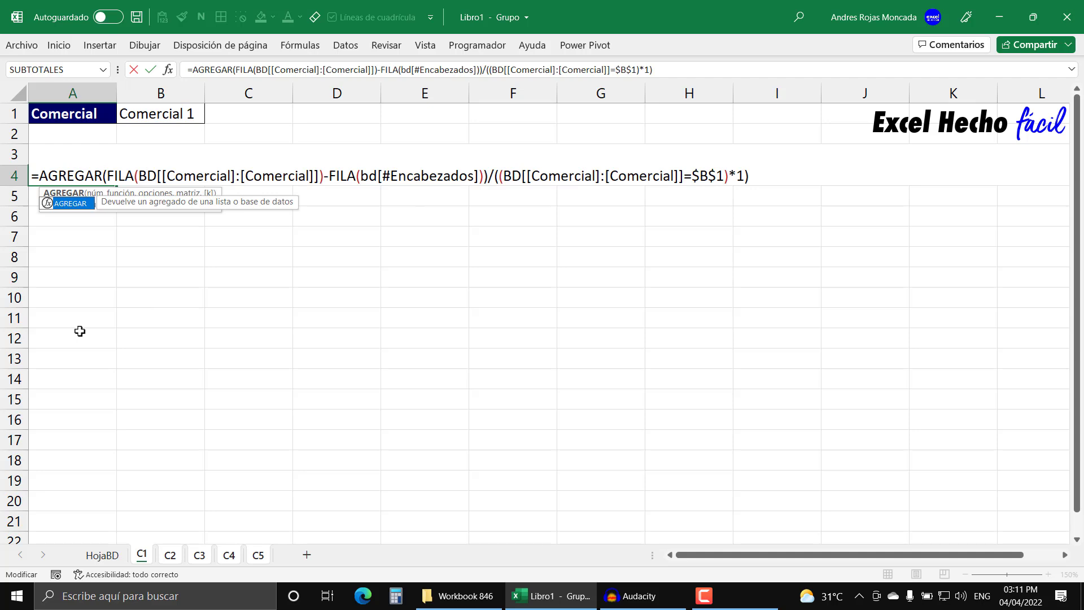
type("(")
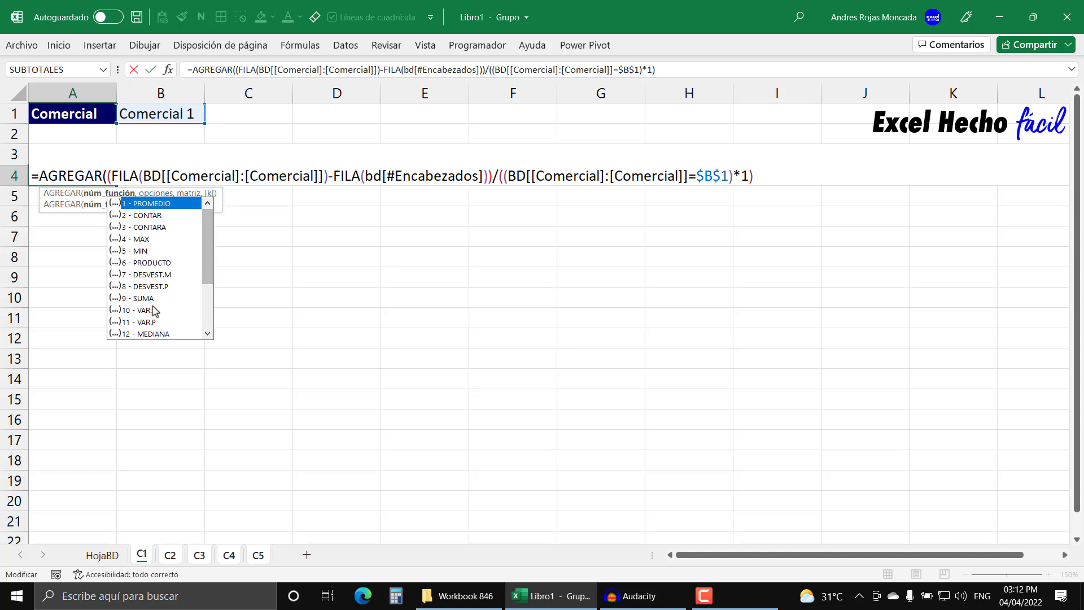
left_click_drag(208, 266, 204, 295)
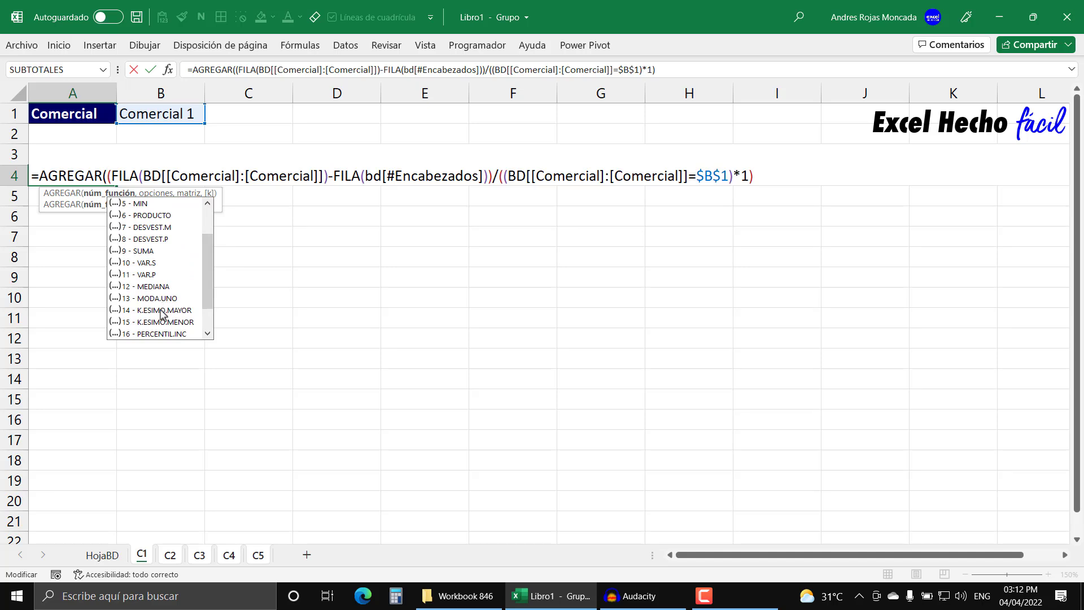
left_click_drag(204, 296, 203, 320)
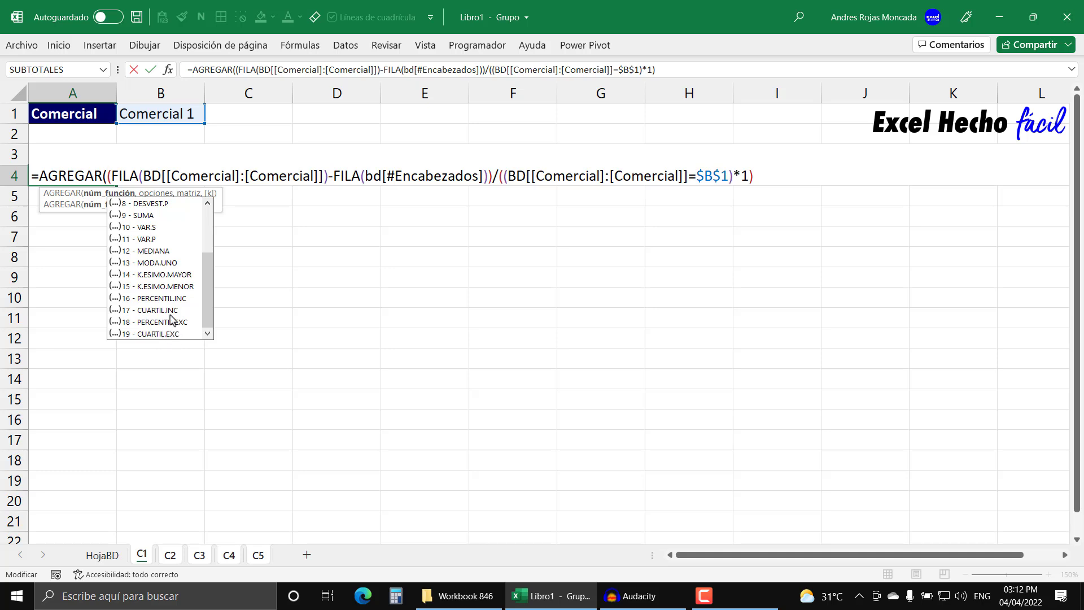
left_click(174, 287)
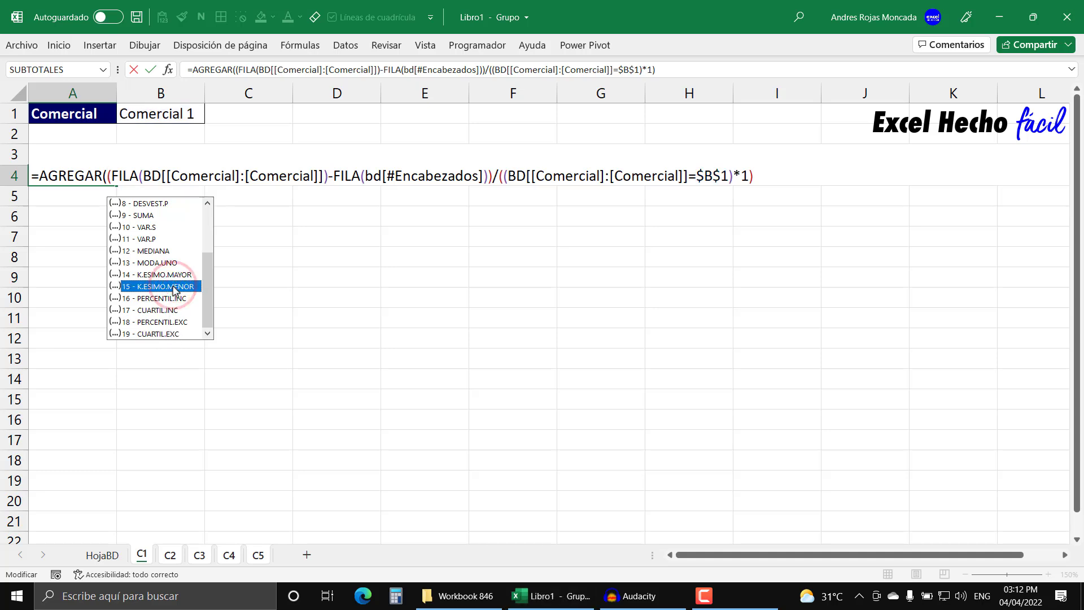
double_click(174, 286)
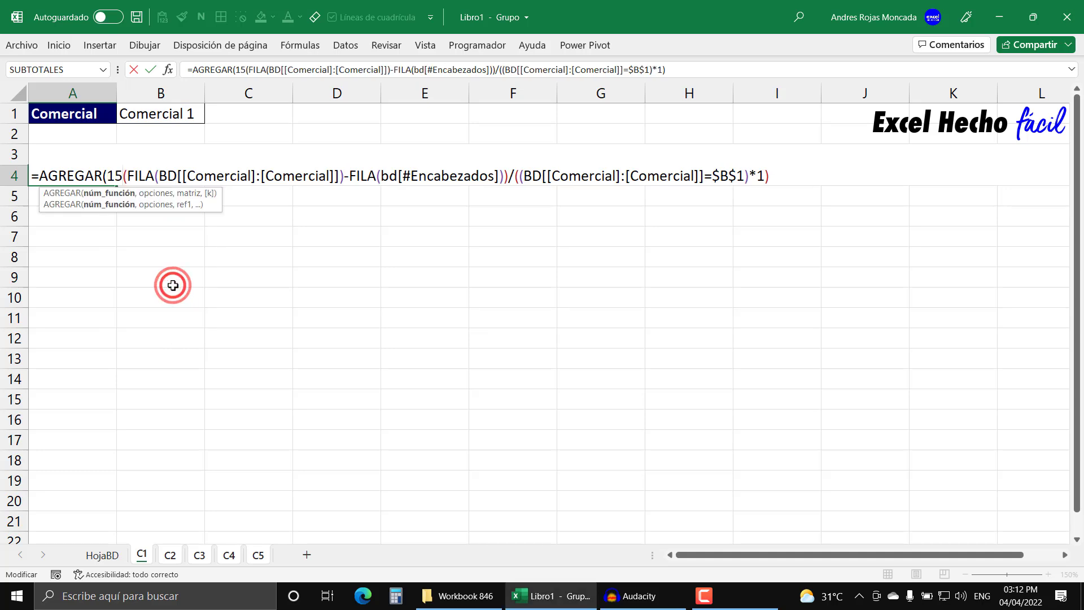
Step: Set AGREGAR's options argument to 6 - Omitir valores de error, and highlight the division as its matriz argument
type(",")
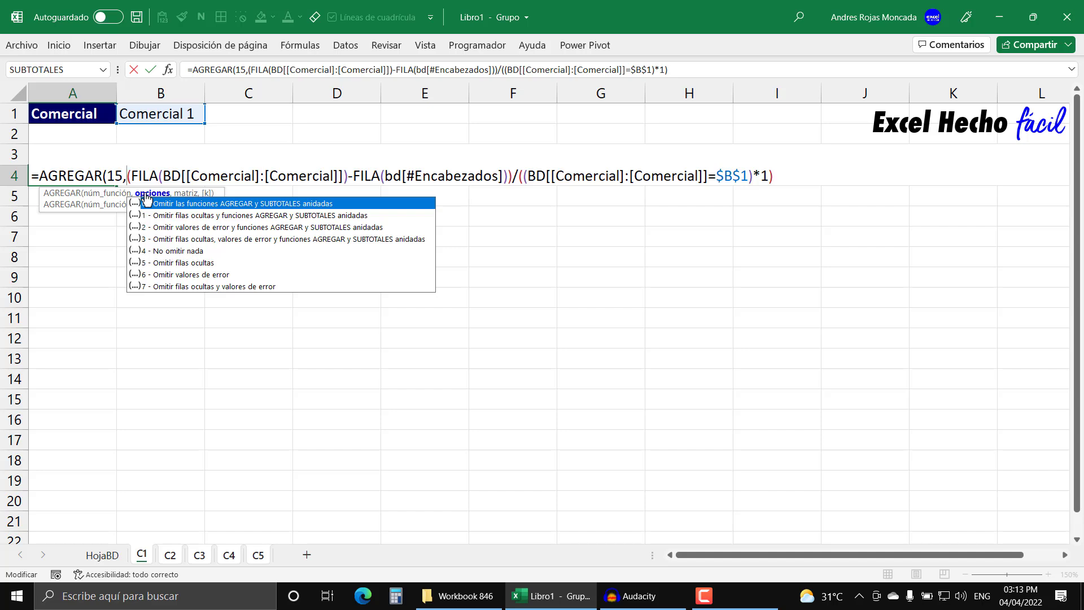
left_click(165, 275)
left_click(165, 275)
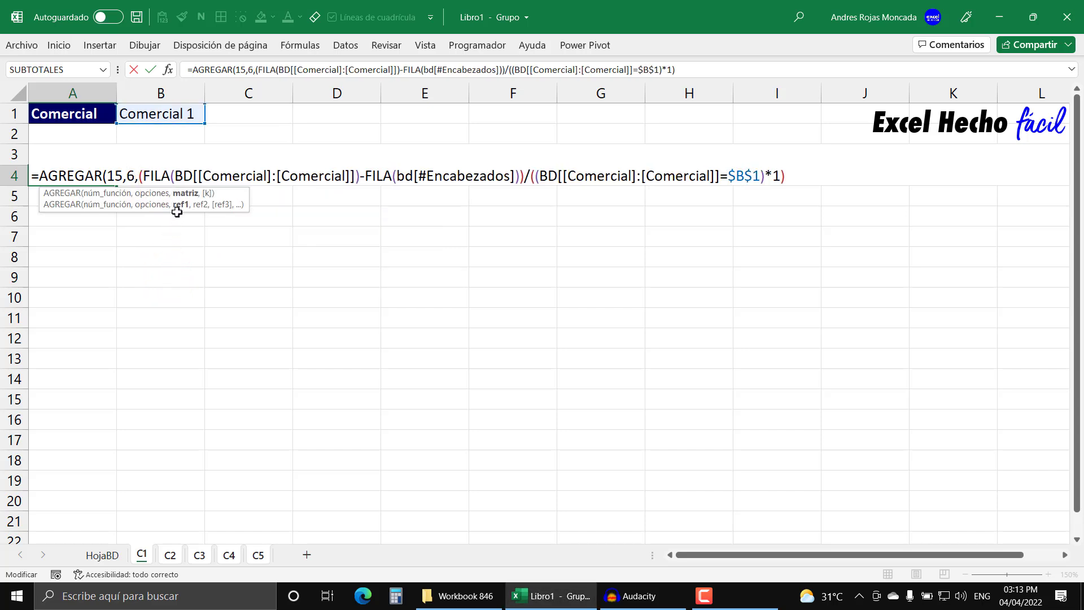
left_click(184, 192)
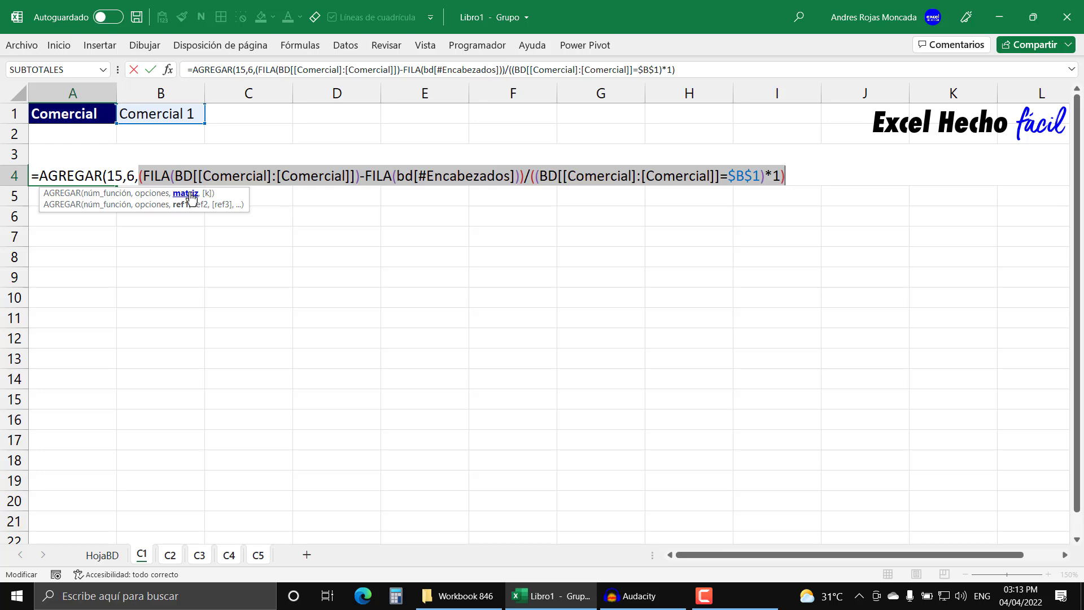
Step: Add FILAS($A$4:A4) as AGREGAR's k argument after the division
left_click(787, 176)
type(",")
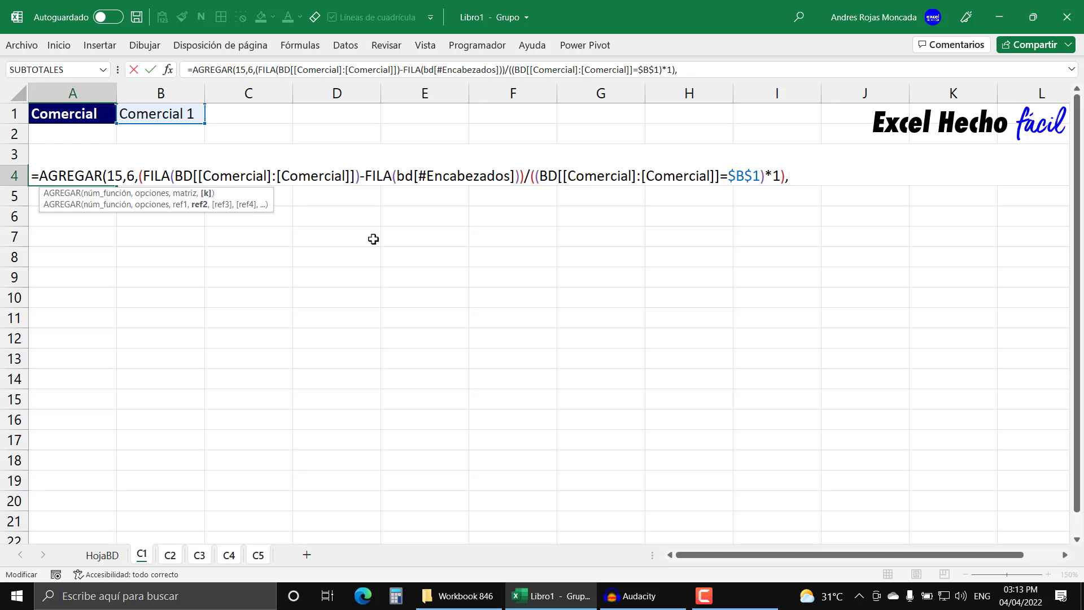
type("fil")
key("Down")
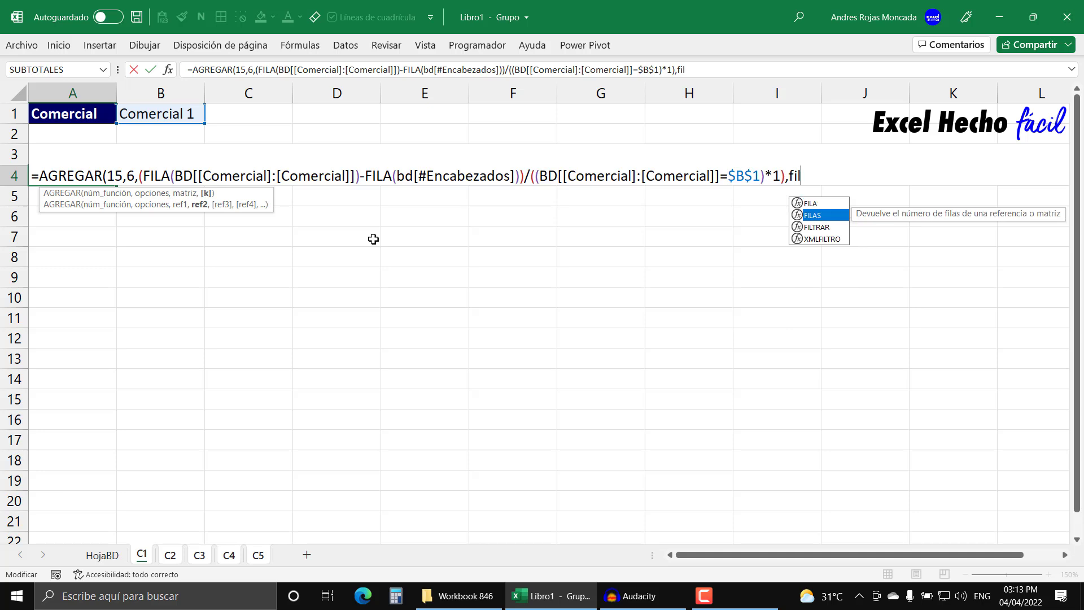
key("Tab")
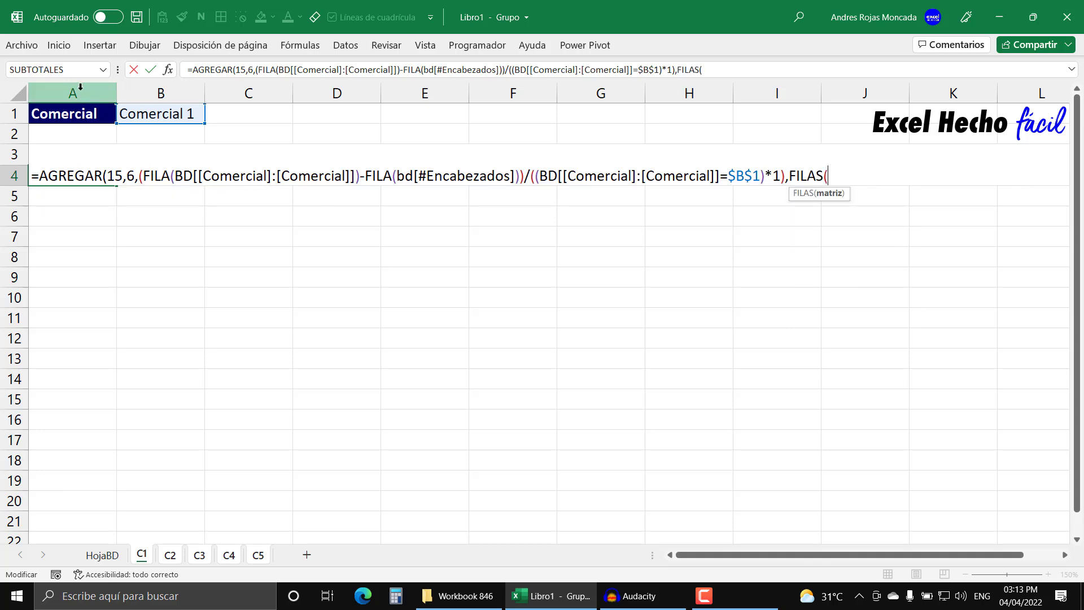
type("A4")
key("F4")
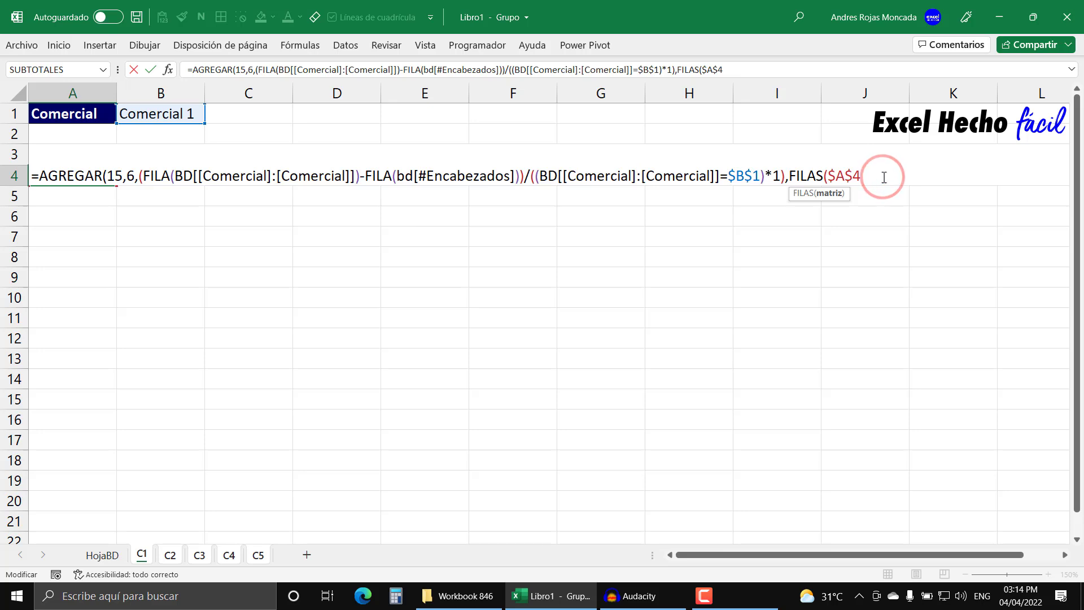
type(":A4")
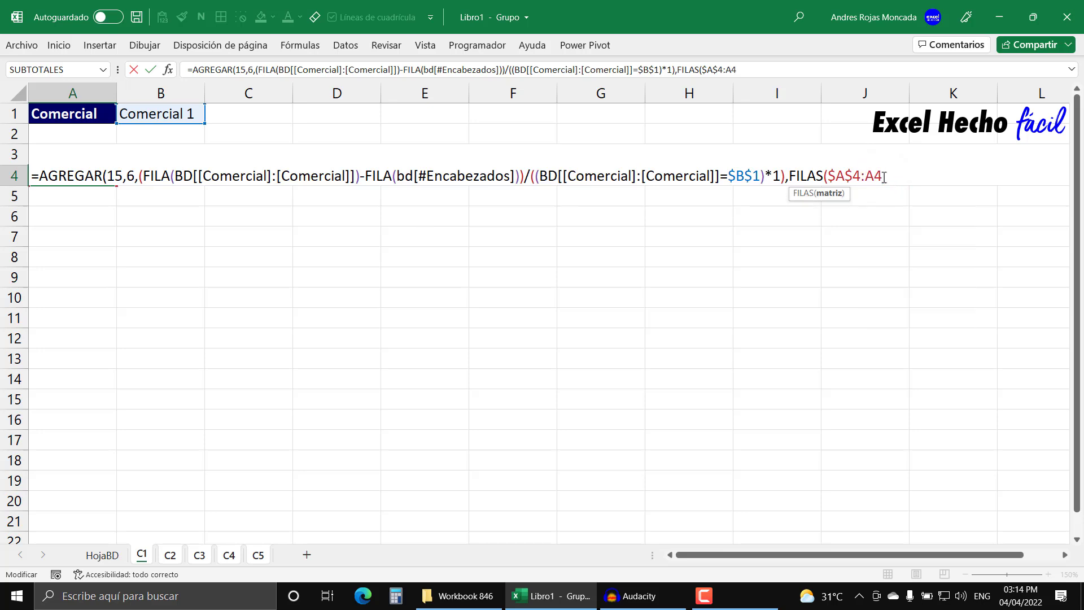
type(")")
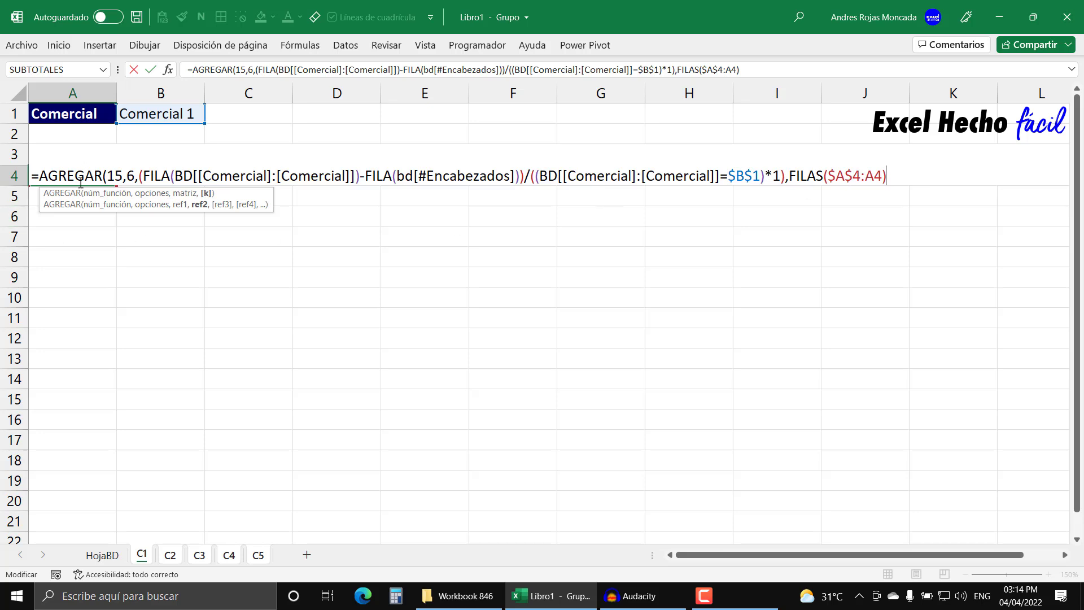
Step: Evaluate the k argument FILAS($A$4:A4) in place to inspect its result, and restore the function
double_click(870, 168)
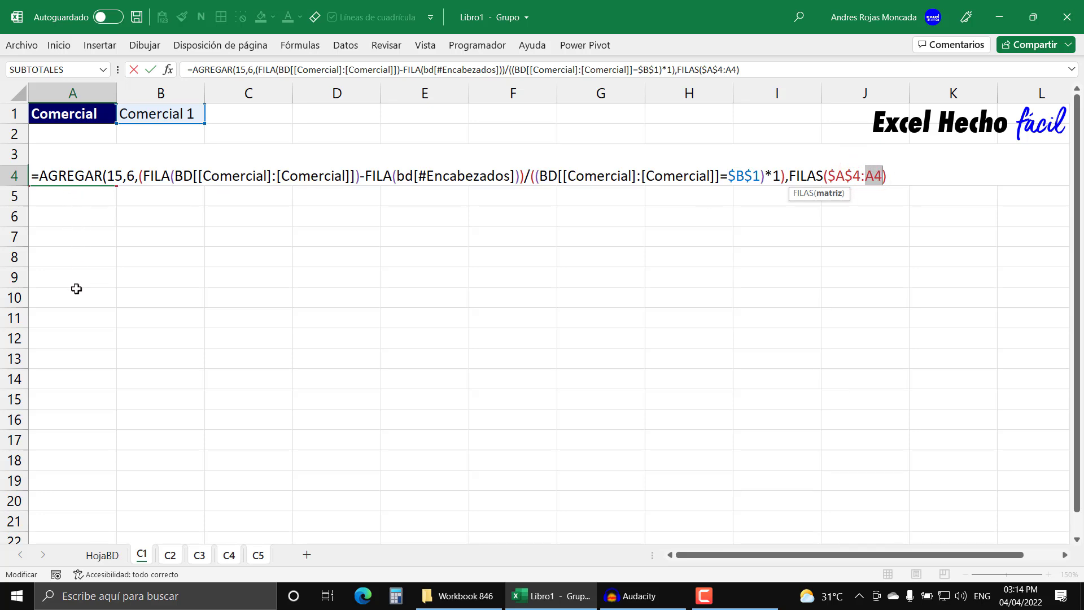
left_click(789, 175)
left_click_drag(789, 176, 887, 175)
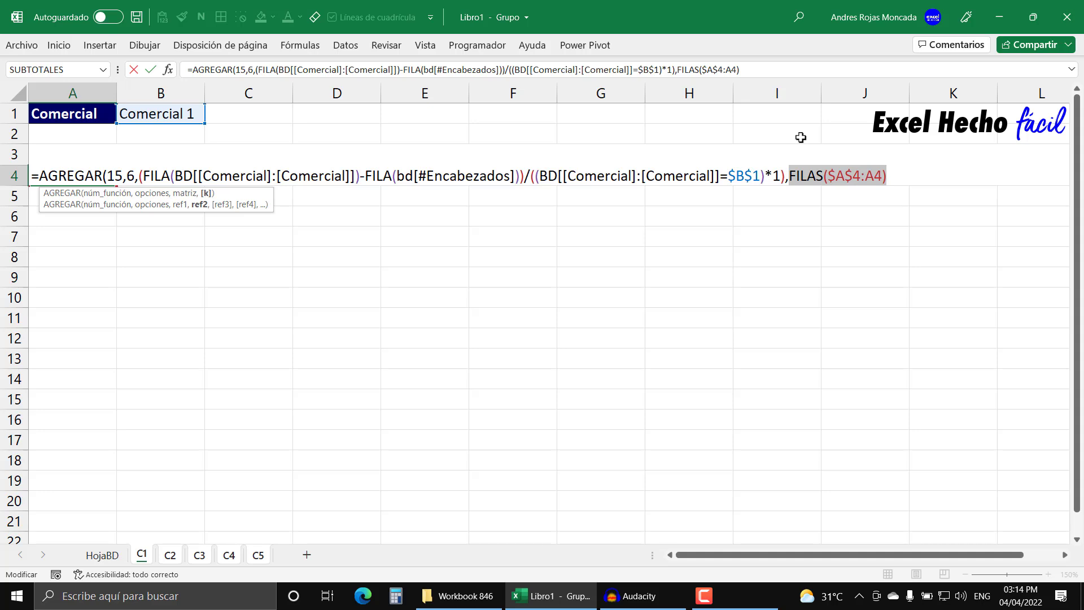
key("F9")
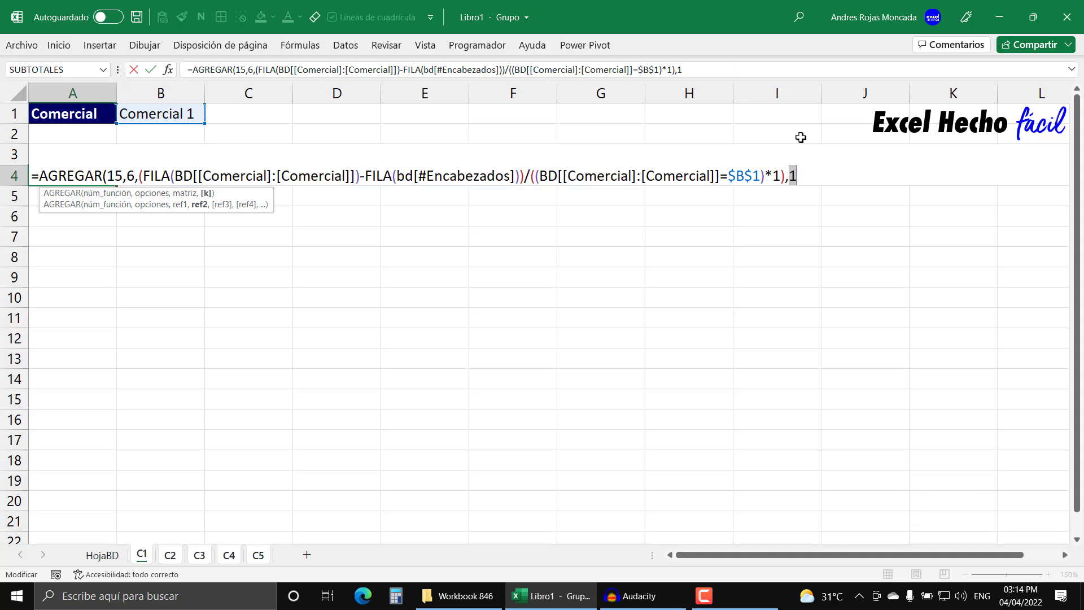
key("ctrl+z")
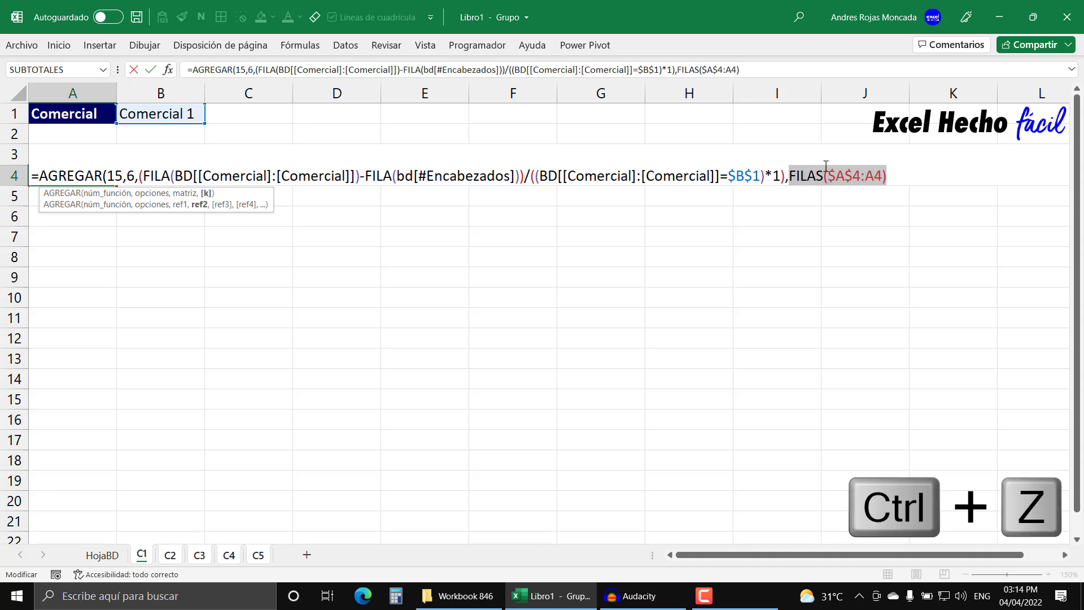
Step: Extend the FILAS range to $A$4:A5, evaluate the function in place, and restore the range to $A$4:A4
left_click(875, 174)
type("5")
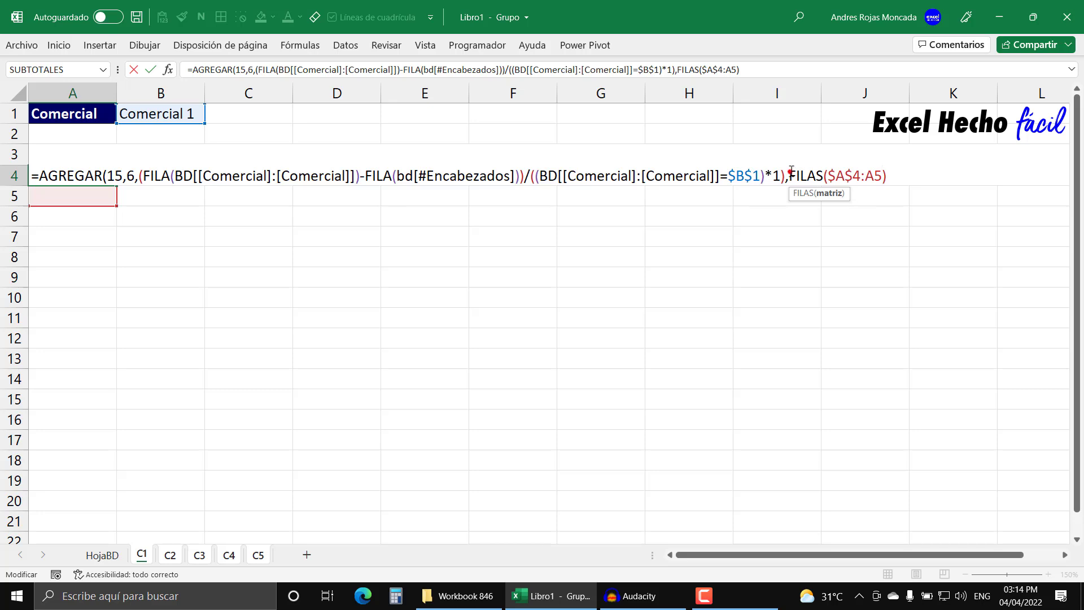
left_click_drag(785, 174, 901, 170)
key("F9")
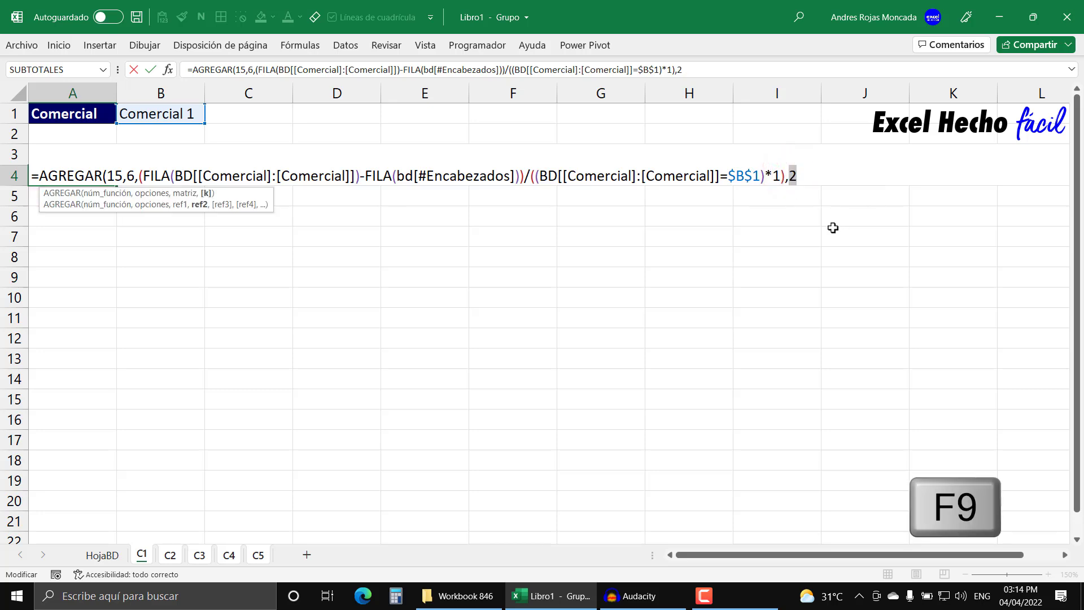
key("ctrl+z")
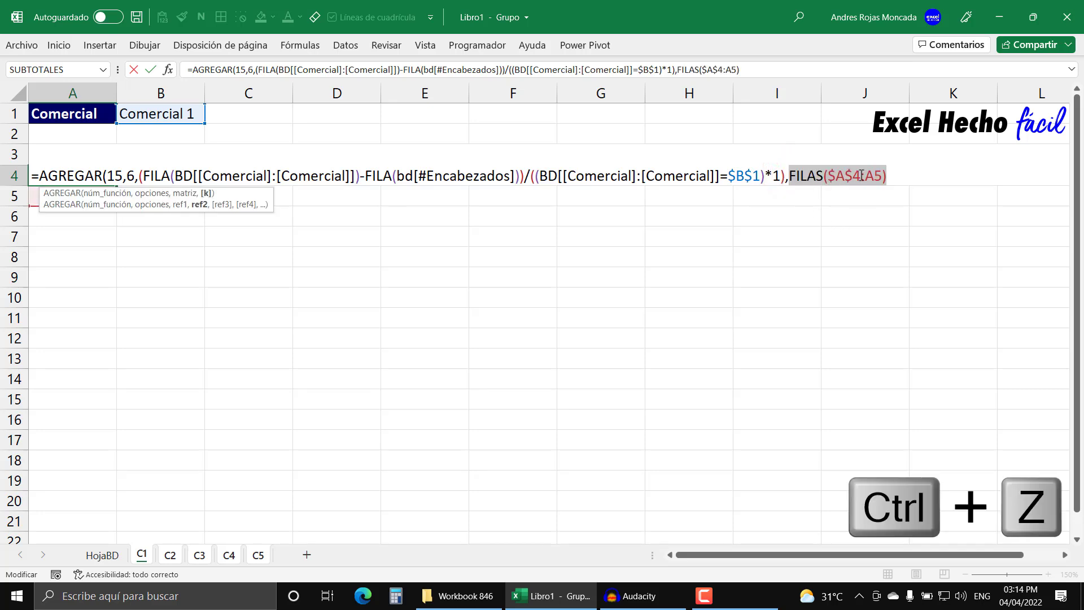
left_click(874, 174)
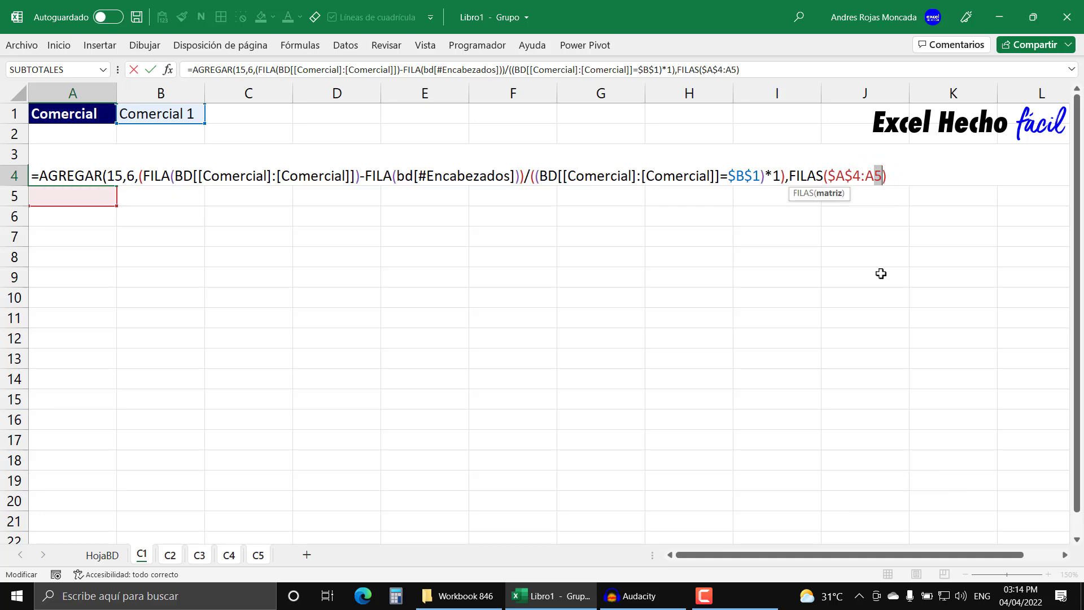
type("4")
left_click(889, 177)
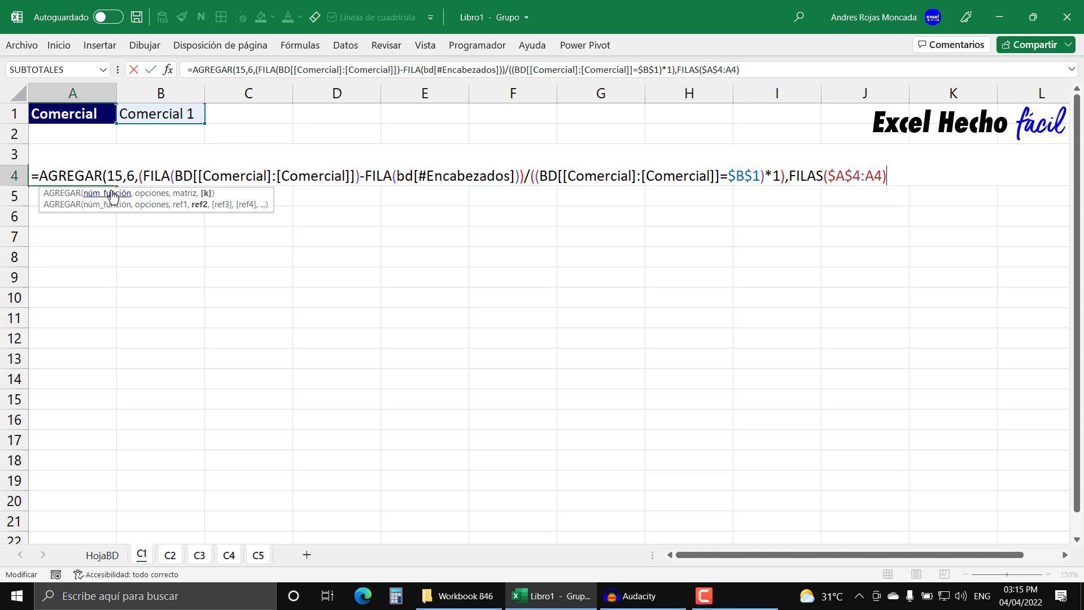
Step: Close the AGREGAR function, evaluate the whole formula in place to inspect its result, and restore it
type(")")
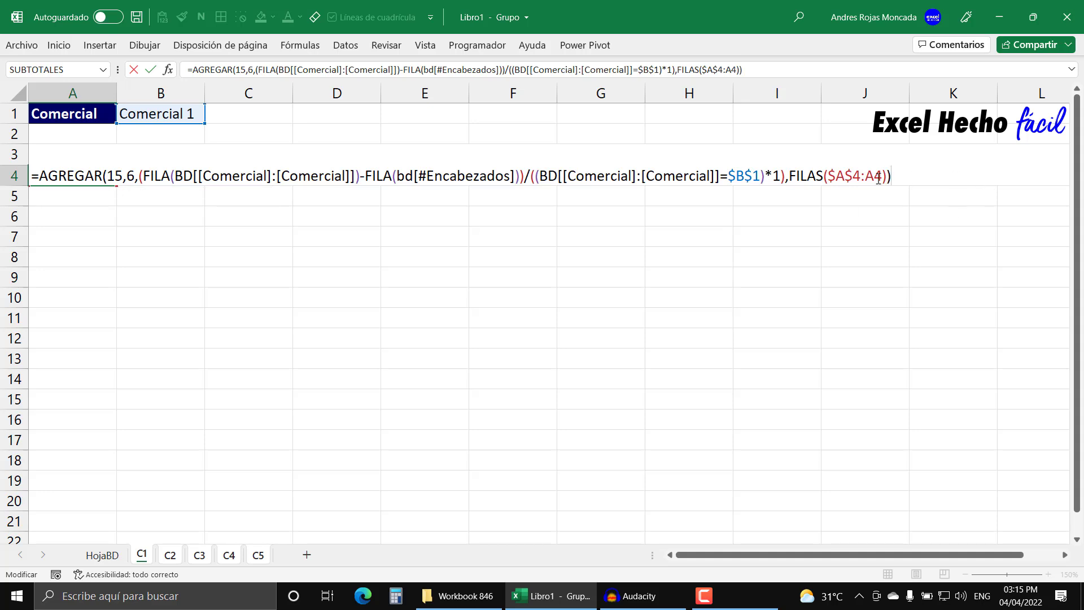
key("F9")
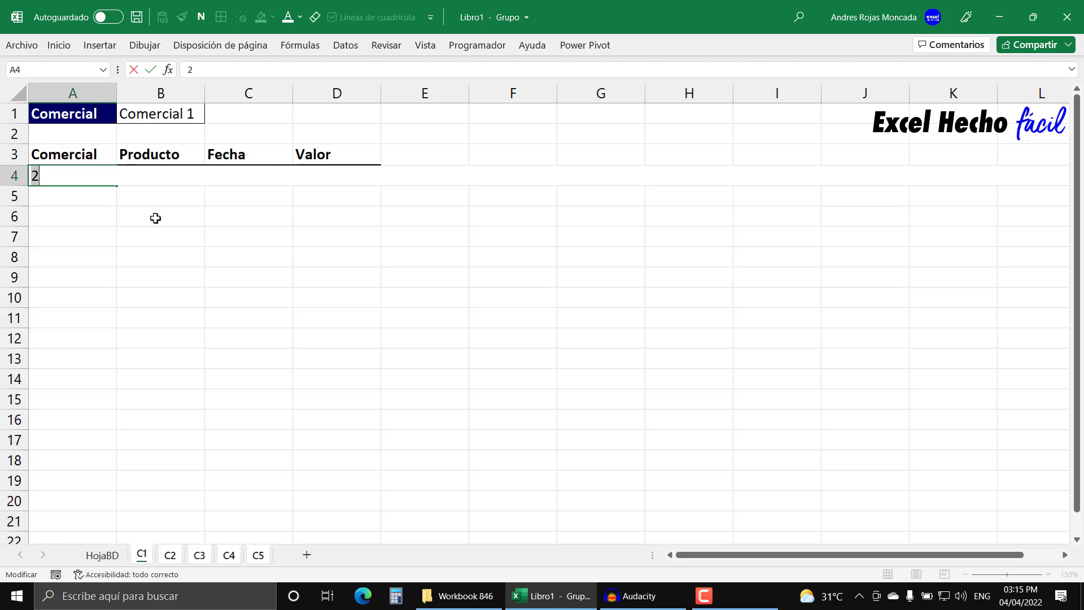
key("ctrl+z")
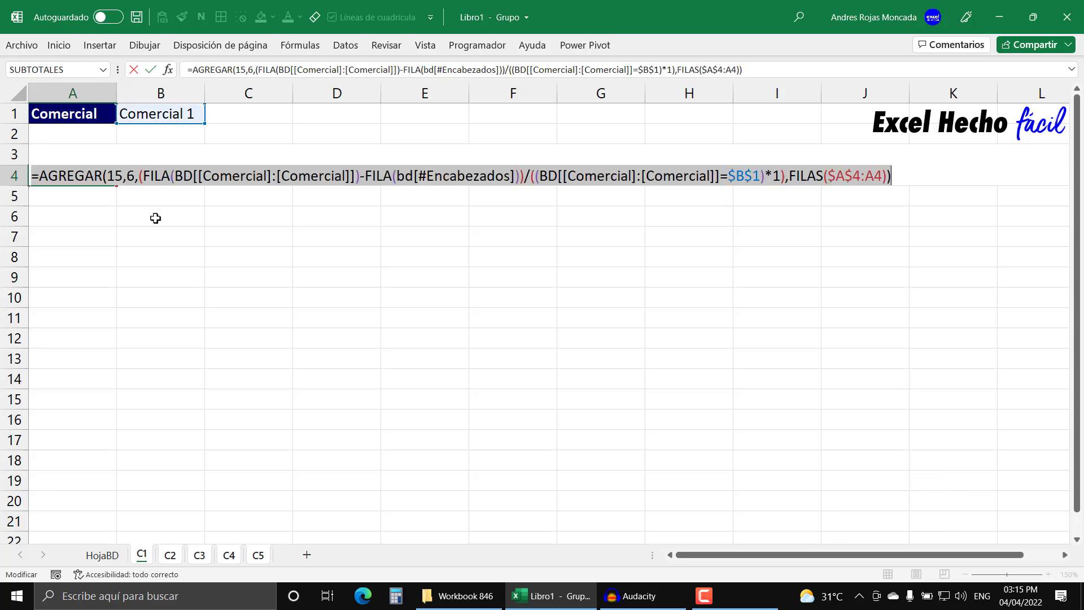
Step: Nest the AGREGAR expression as the núm_fila argument of an INDICE function, with table BD as matriz
left_click(39, 172)
type("indi")
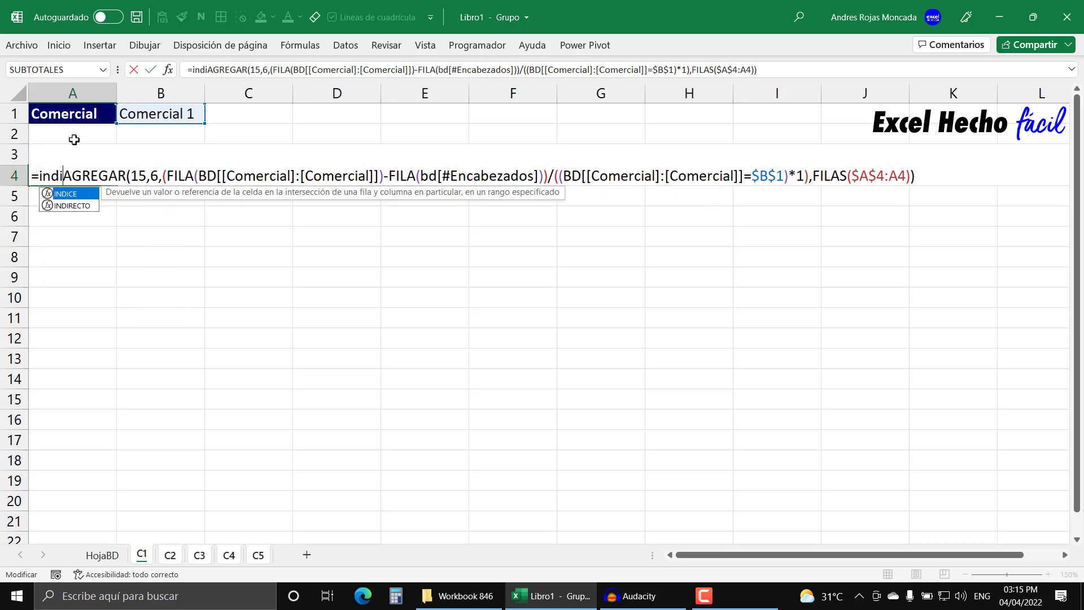
key("Tab")
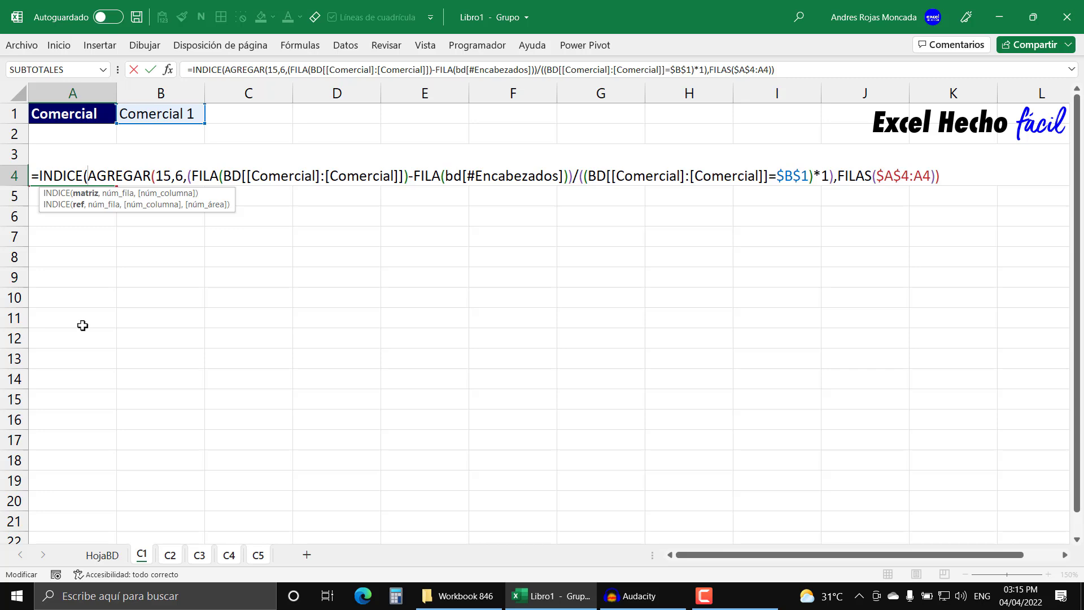
type("bd")
key("Tab")
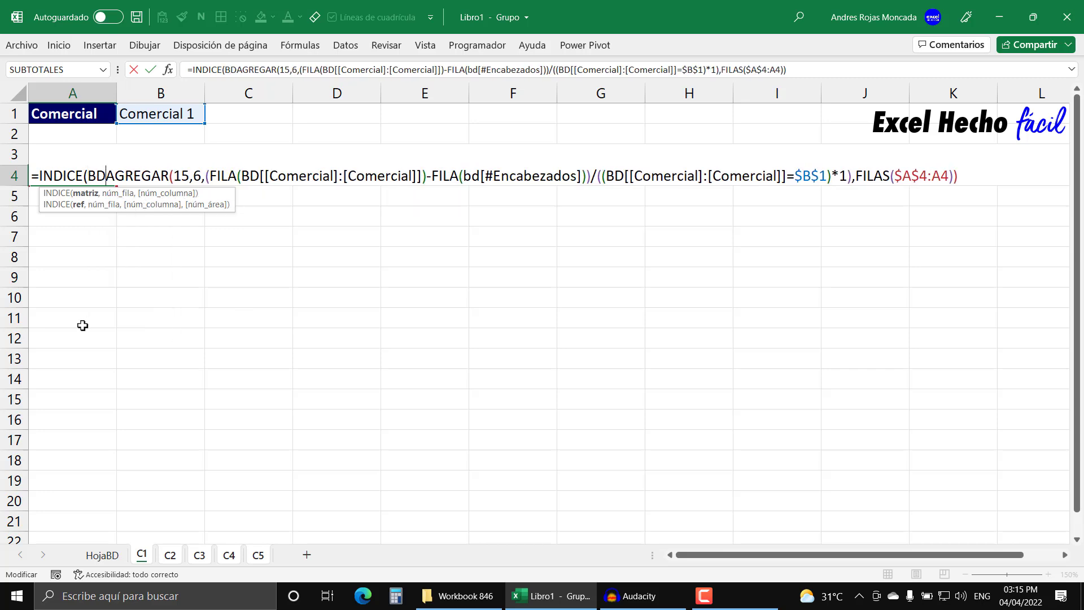
type(",")
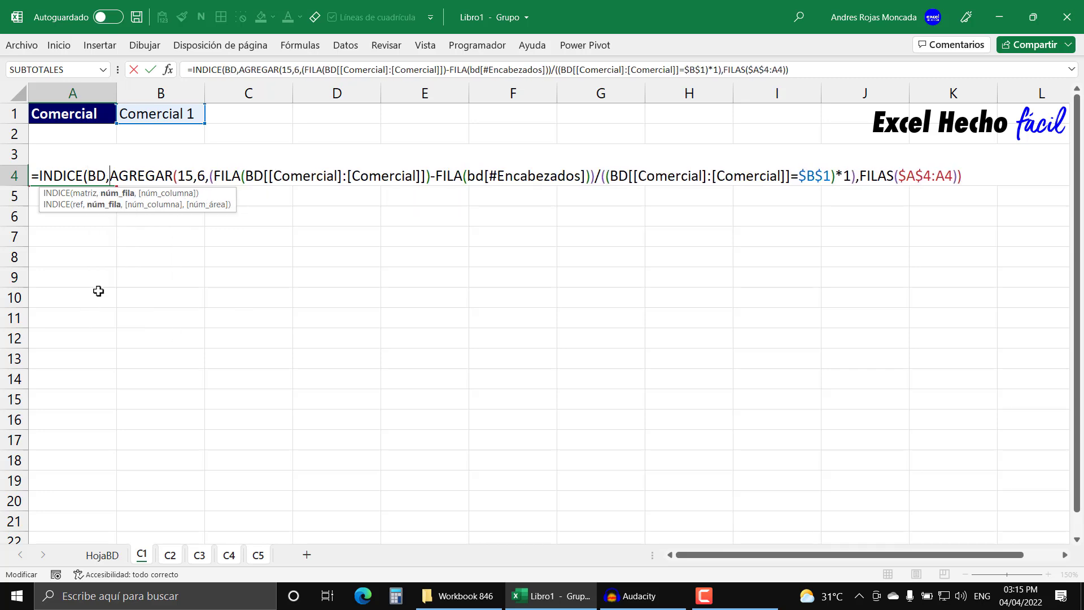
left_click(117, 193)
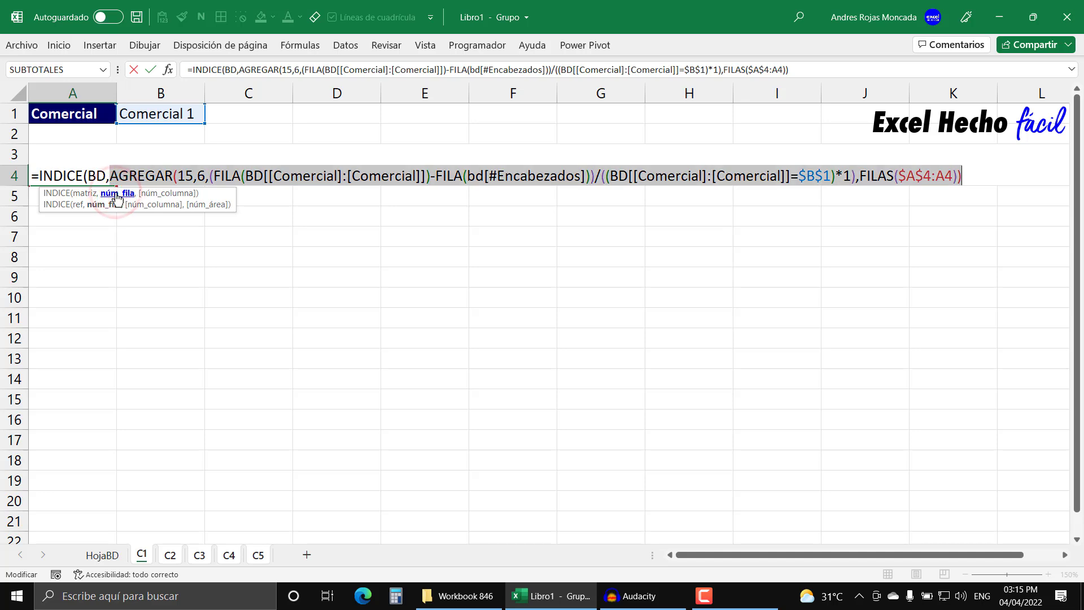
left_click(974, 175)
Step: Add COLUMNAS($A$4:A4) as INDICE's núm_columna argument, copying the range from the FILAS function
type(",")
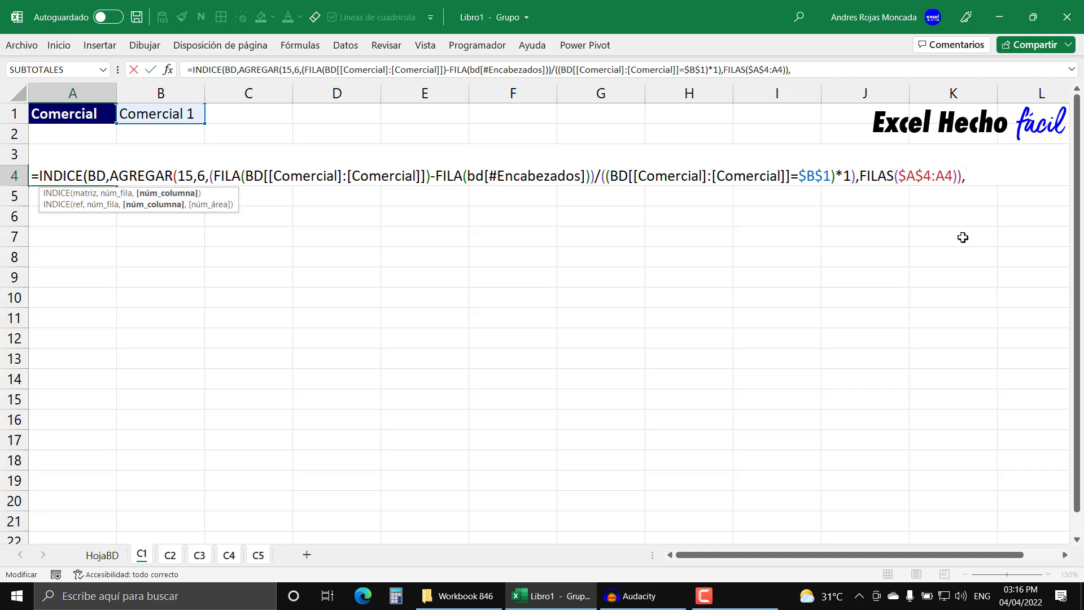
type("colu")
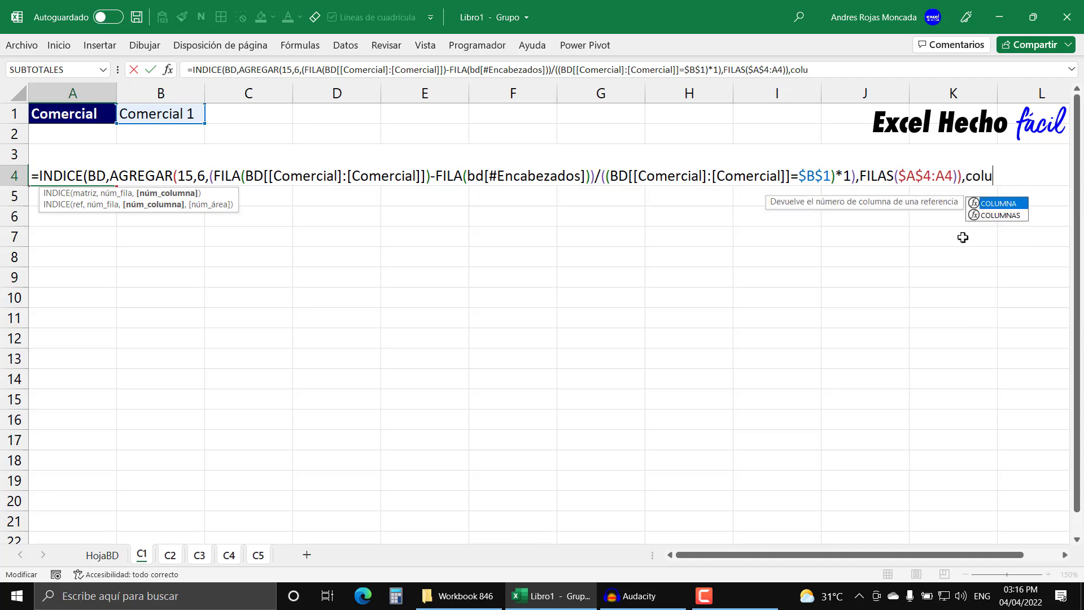
key("Down")
key("Tab")
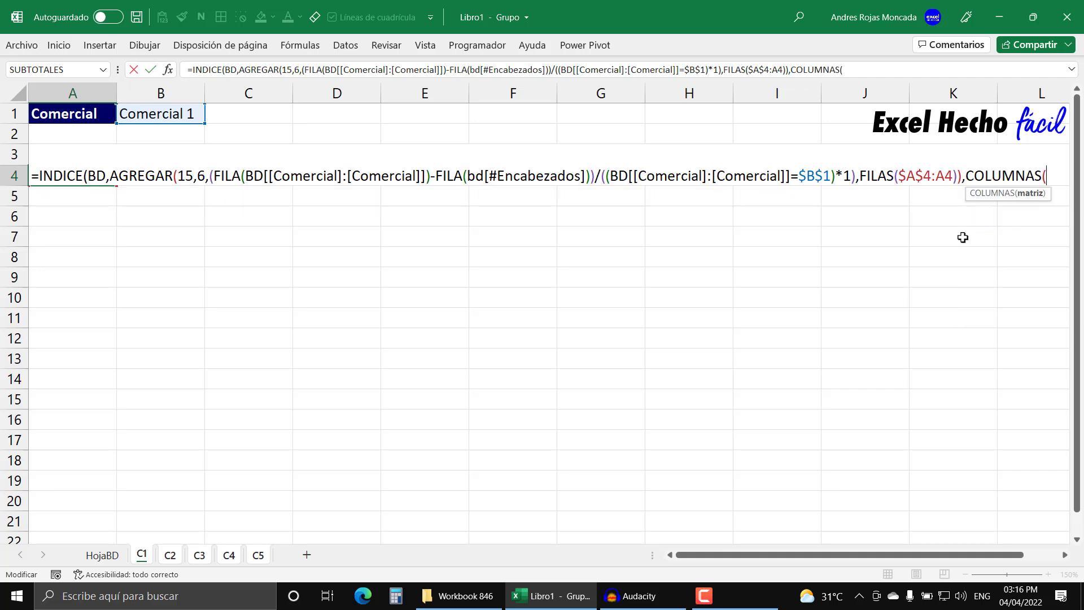
left_click_drag(952, 176, 899, 178)
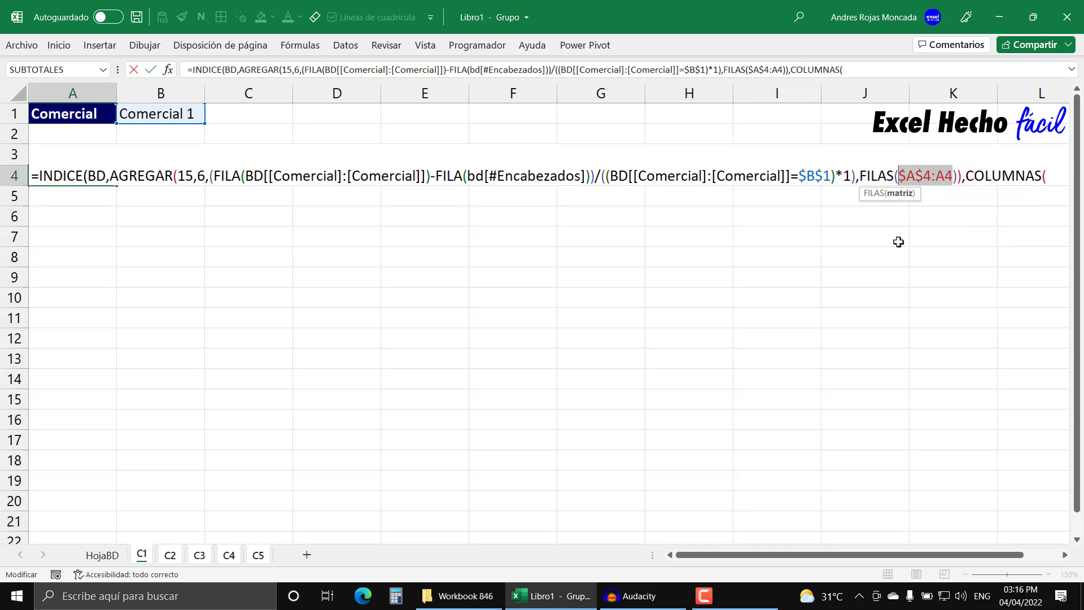
key("ctrl+c")
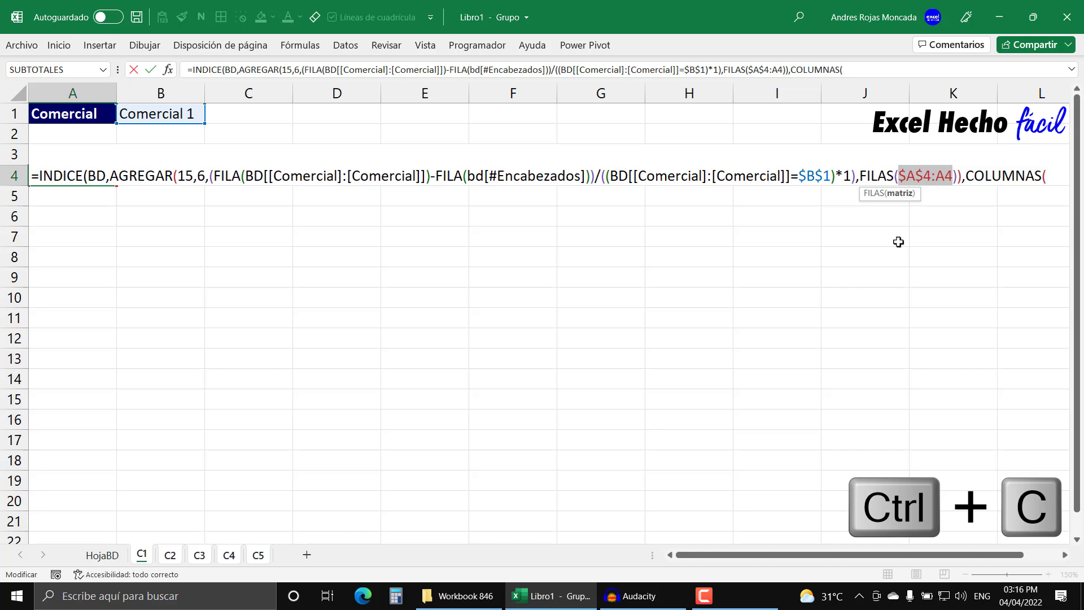
left_click(1054, 170)
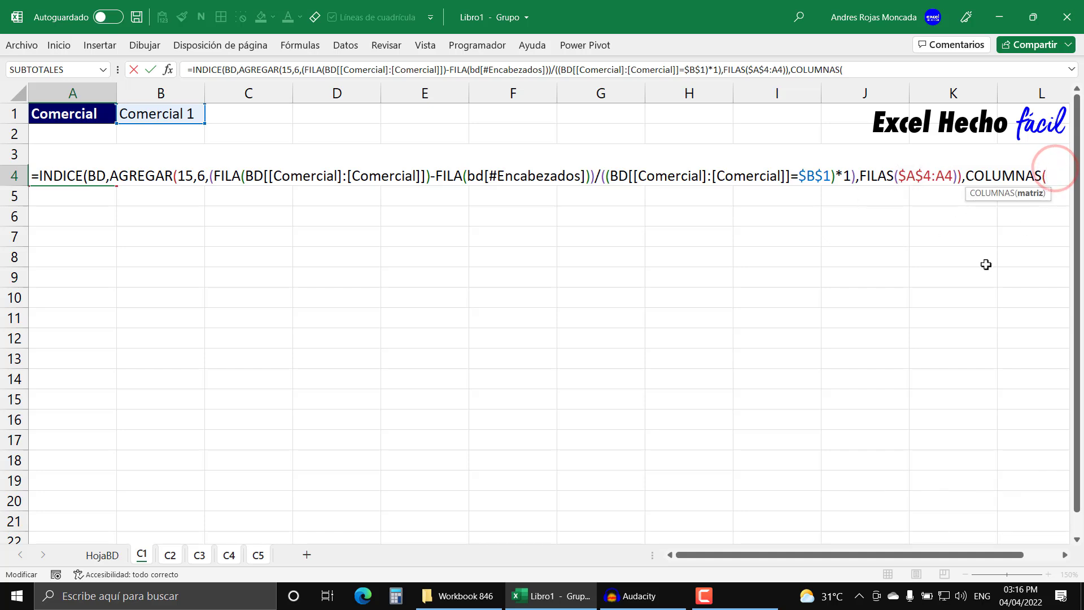
key("ctrl+v")
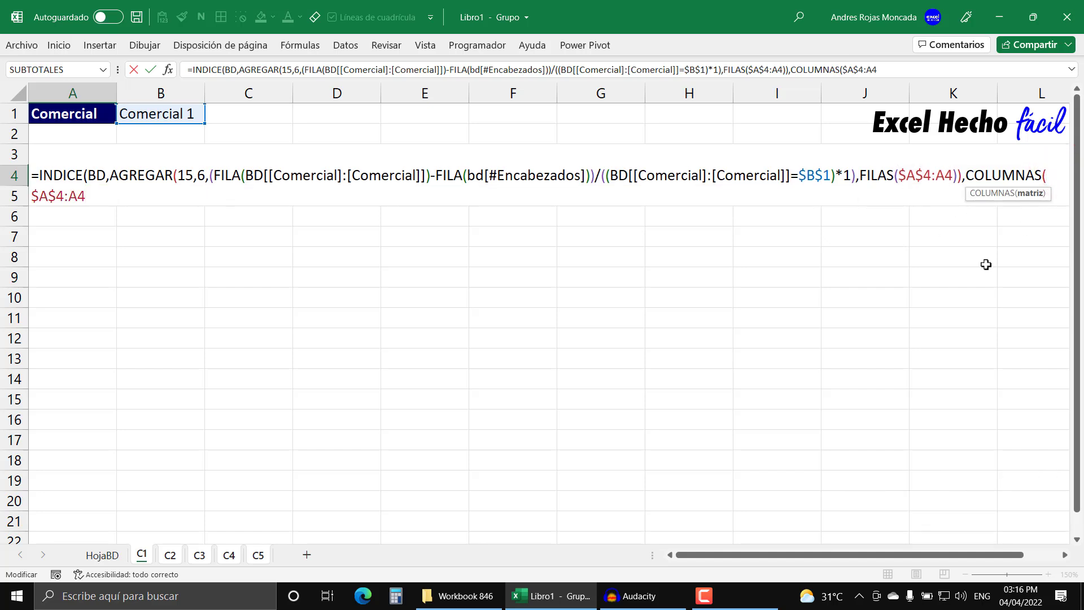
type(")")
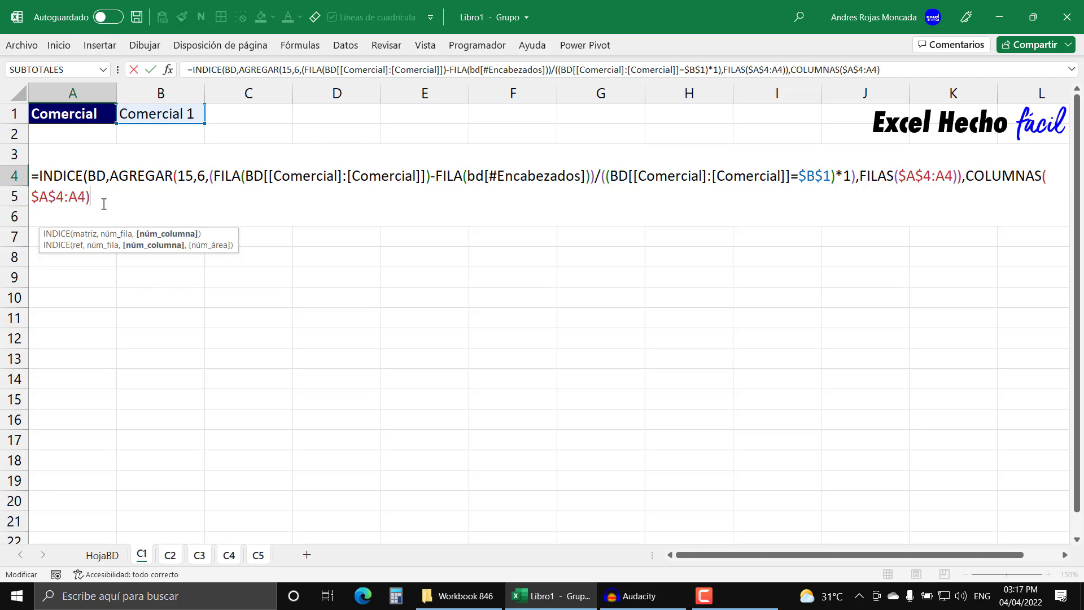
Step: Complete and enter the INDICE formula in cell A4, and fill it across the range A4:D20
type(")")
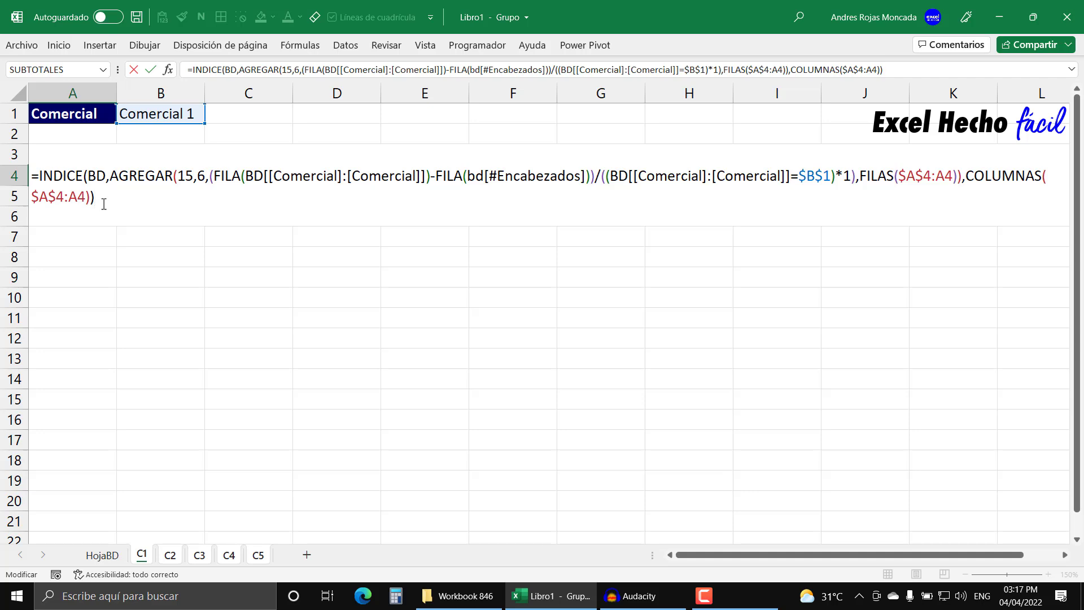
key("Return")
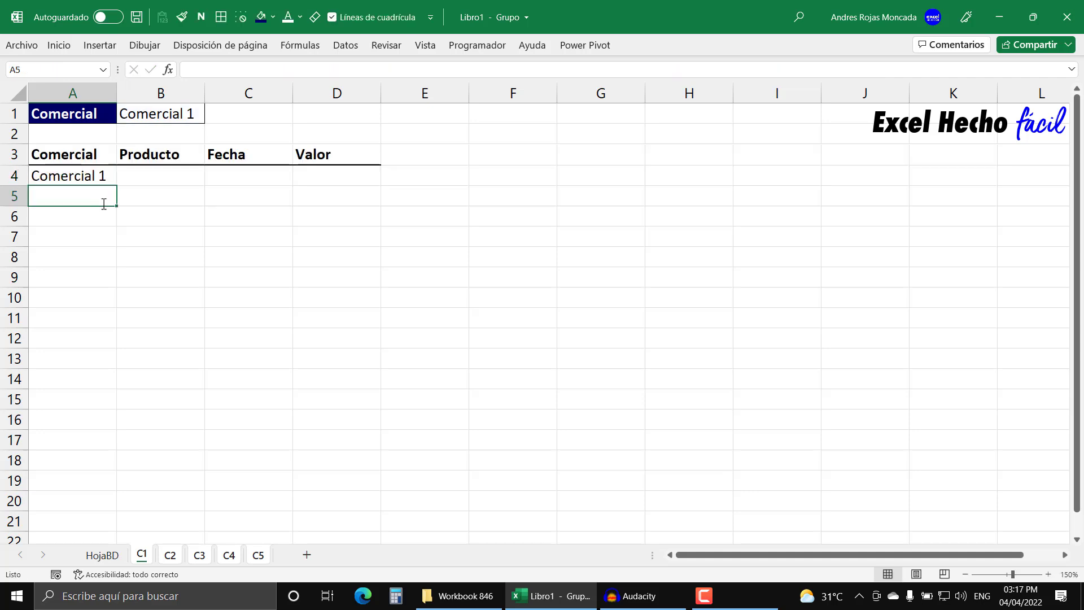
left_click(95, 179)
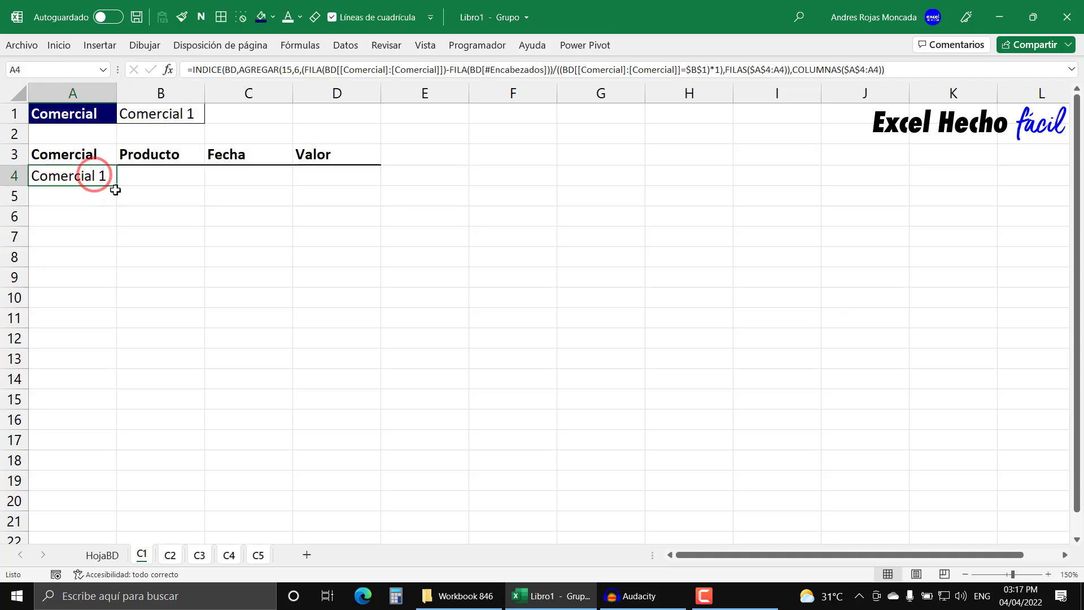
left_click_drag(116, 185, 379, 505)
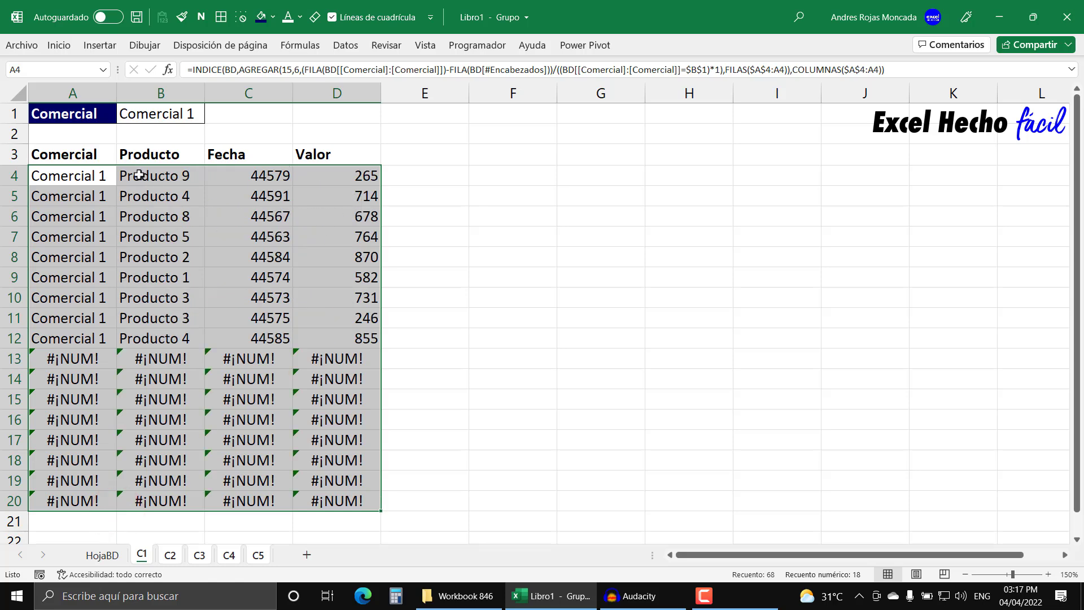
Step: Wrap the formula in cell A4 in SI.ERROR, with "-" as its valor_si_error argument
left_click(101, 175)
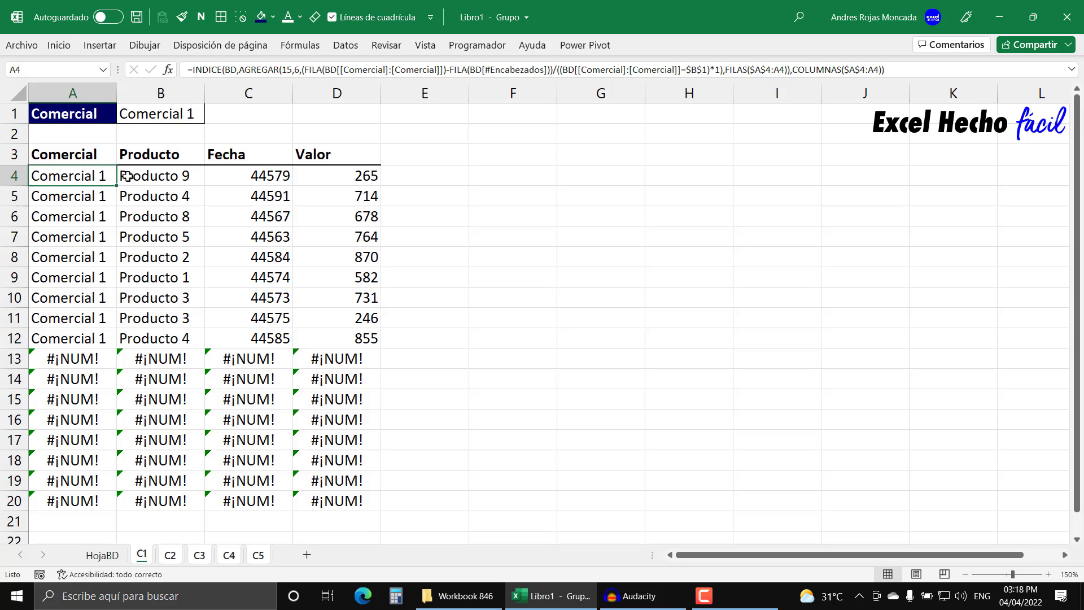
key("F2")
left_click(38, 177)
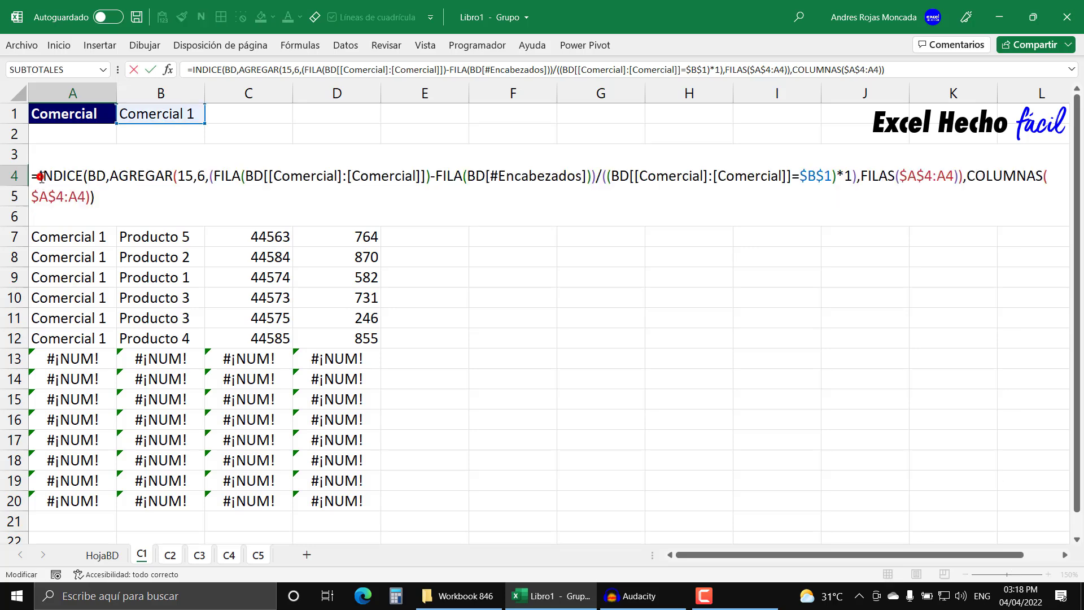
type("si")
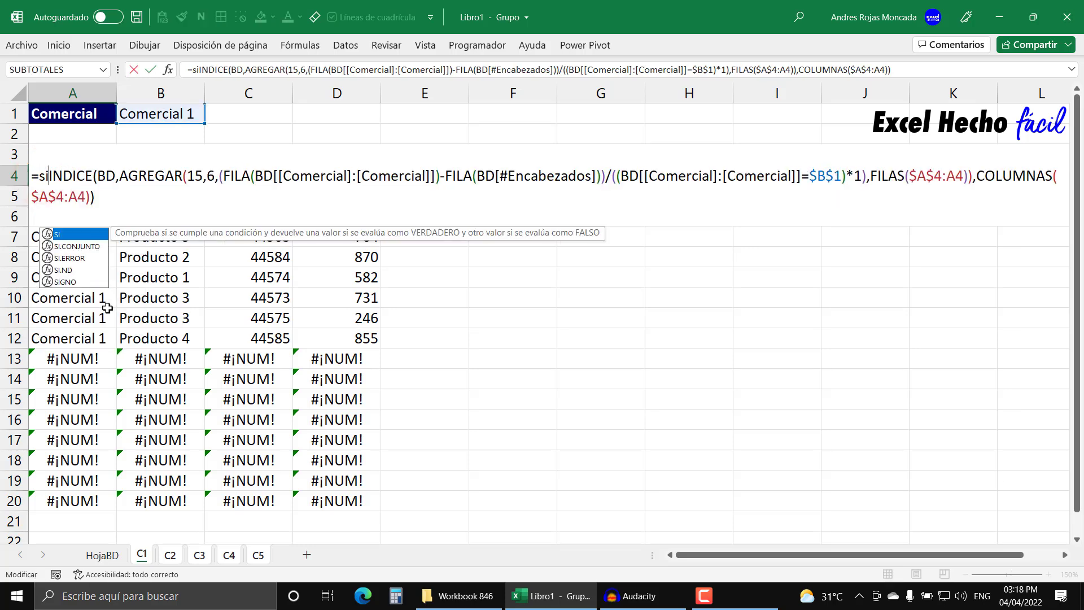
key("Down")
key("Down")
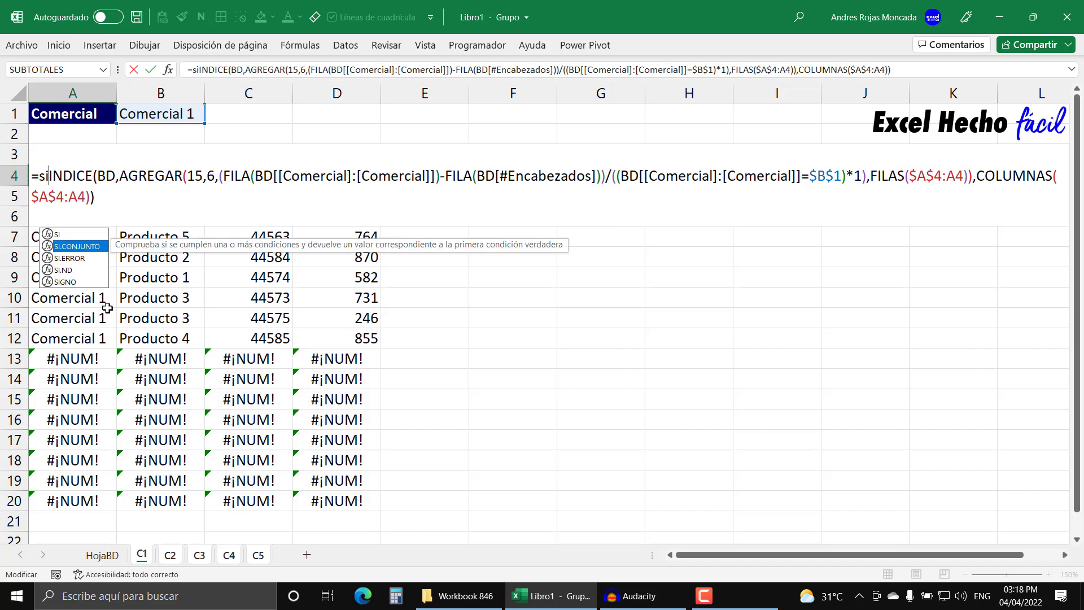
key("Tab")
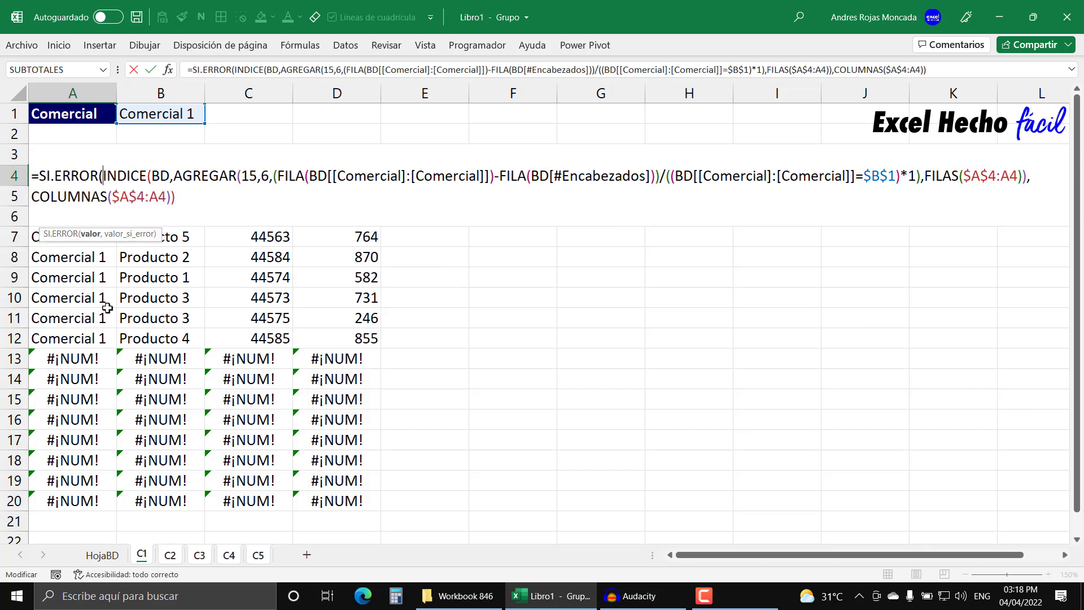
left_click(92, 234)
left_click(190, 199)
type(",\"-\")")
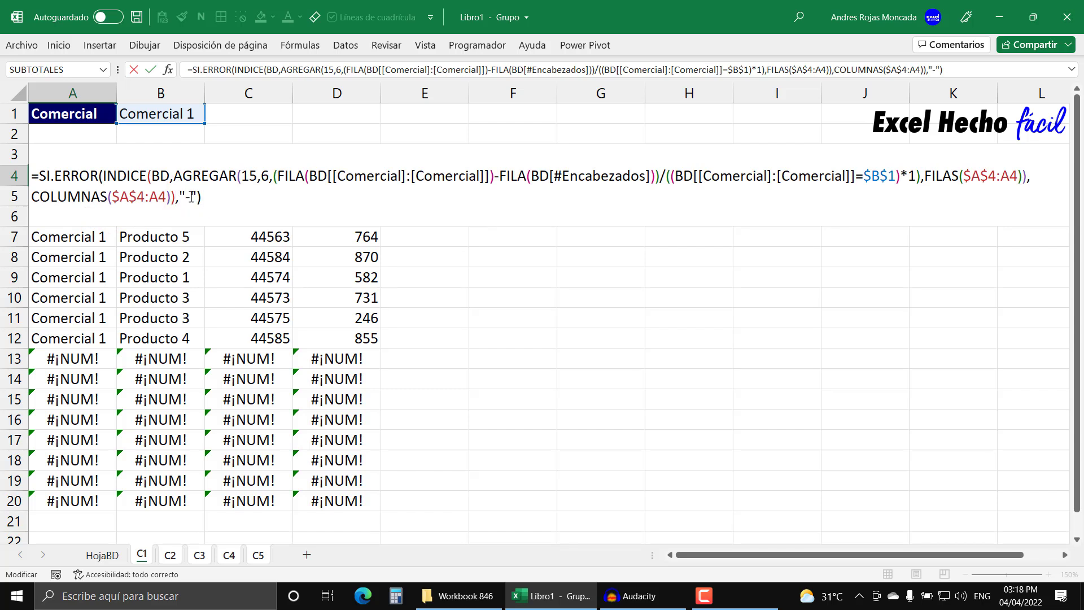
Step: Enter the SI.ERROR formula in cell A4 and fill it across the range A4:D20
key("Return")
left_click(107, 175)
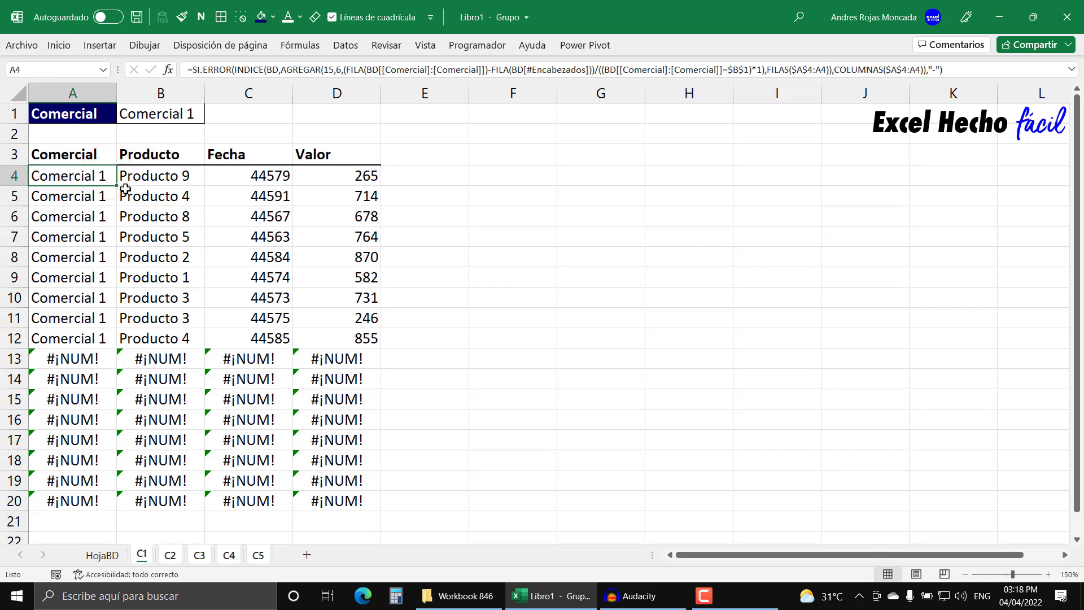
left_click_drag(119, 186, 339, 508)
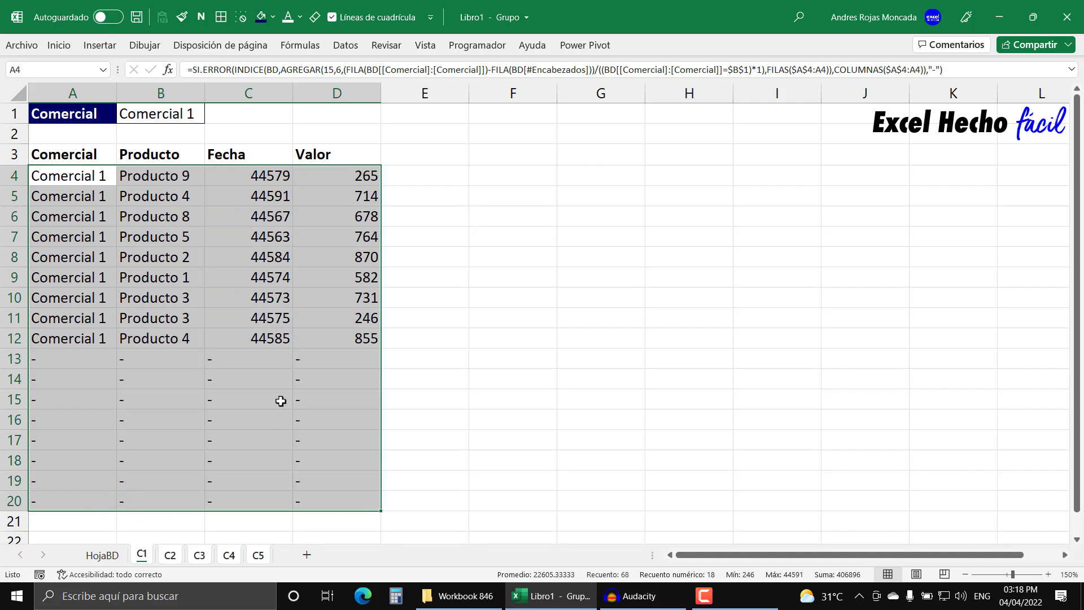
Step: Format the Fecha cells C4:C20 as Fecha corta
left_click_drag(277, 176, 276, 501)
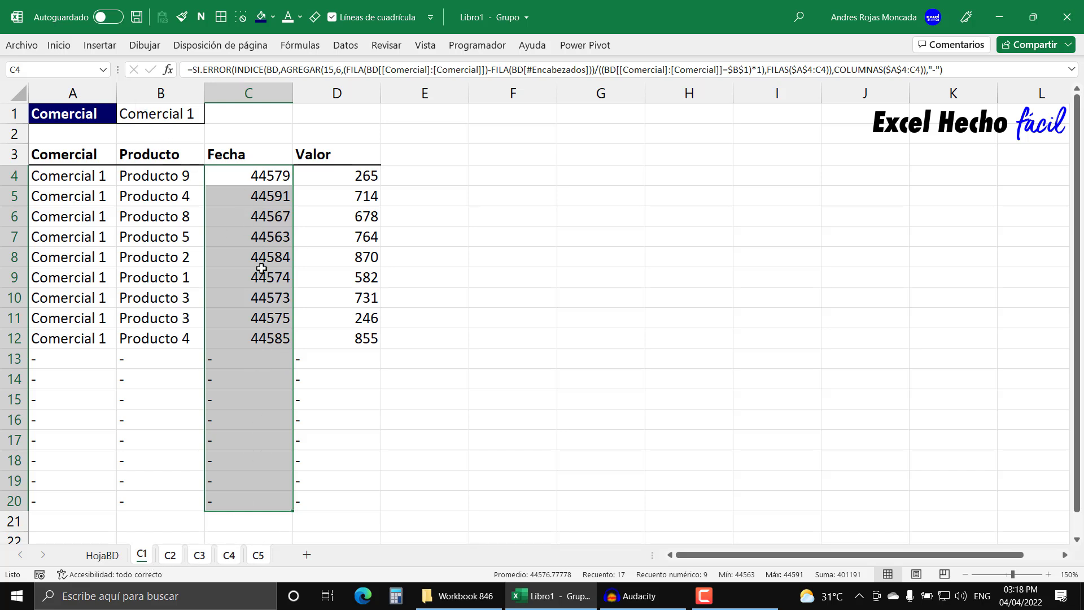
left_click(63, 48)
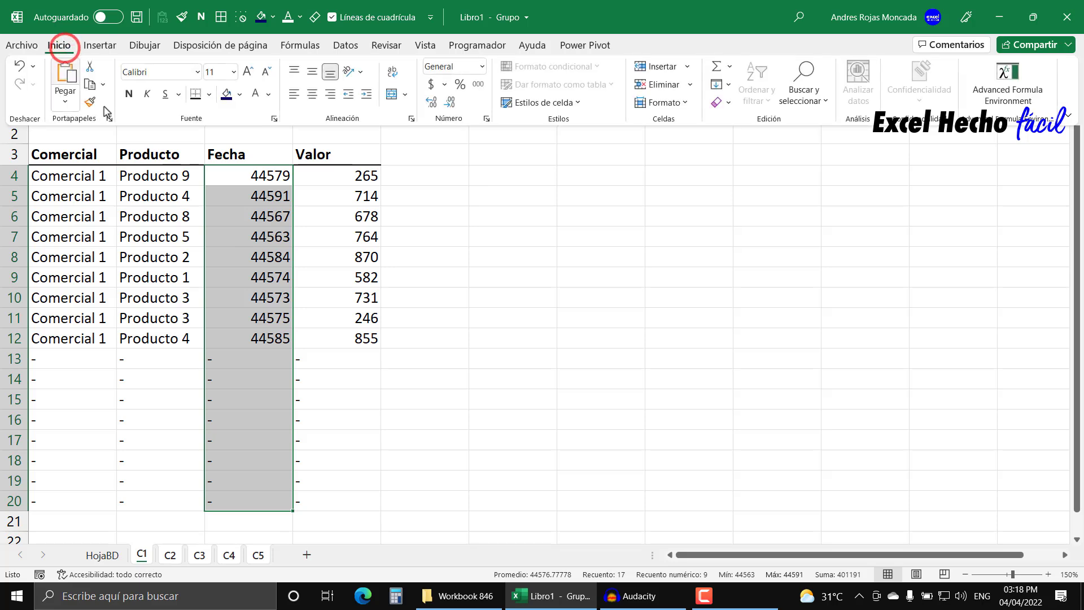
left_click(482, 66)
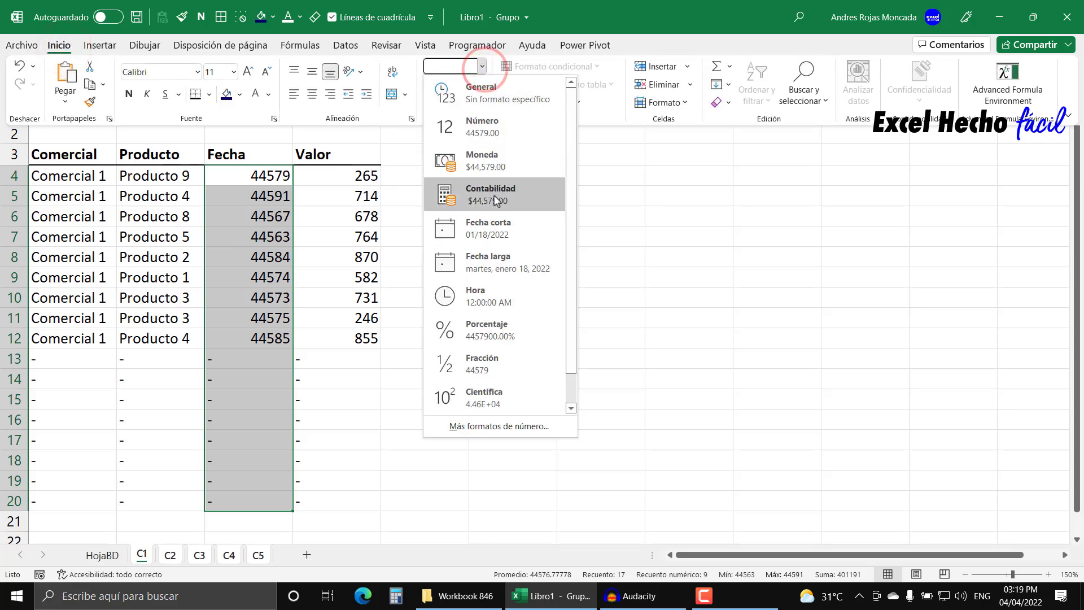
left_click(495, 237)
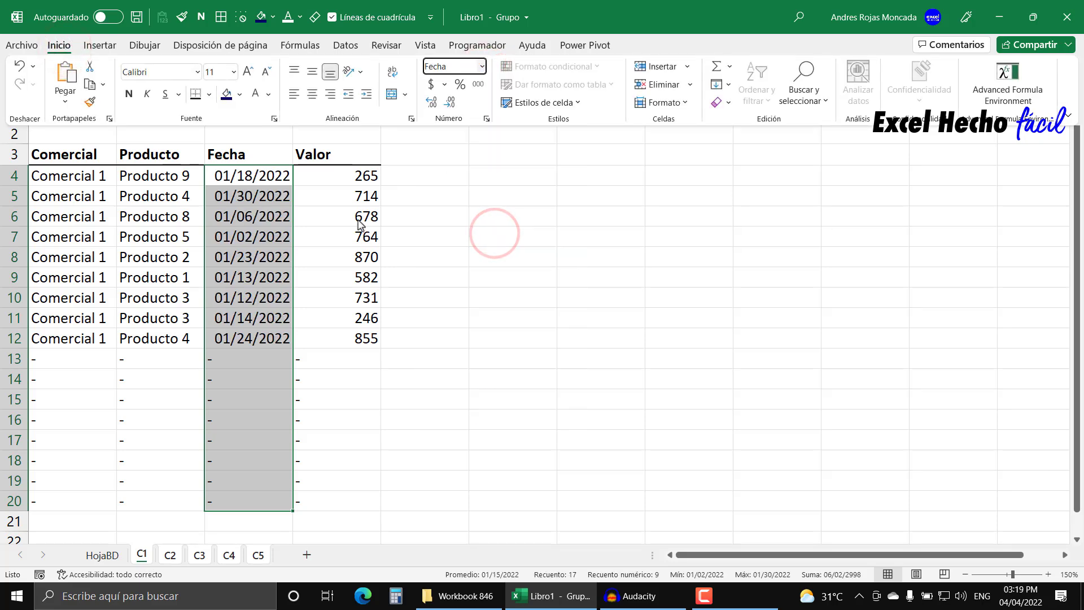
Step: Format the Valor cells D4:D20 as Moneda with no decimal places
left_click(350, 179)
left_click_drag(353, 178, 366, 502)
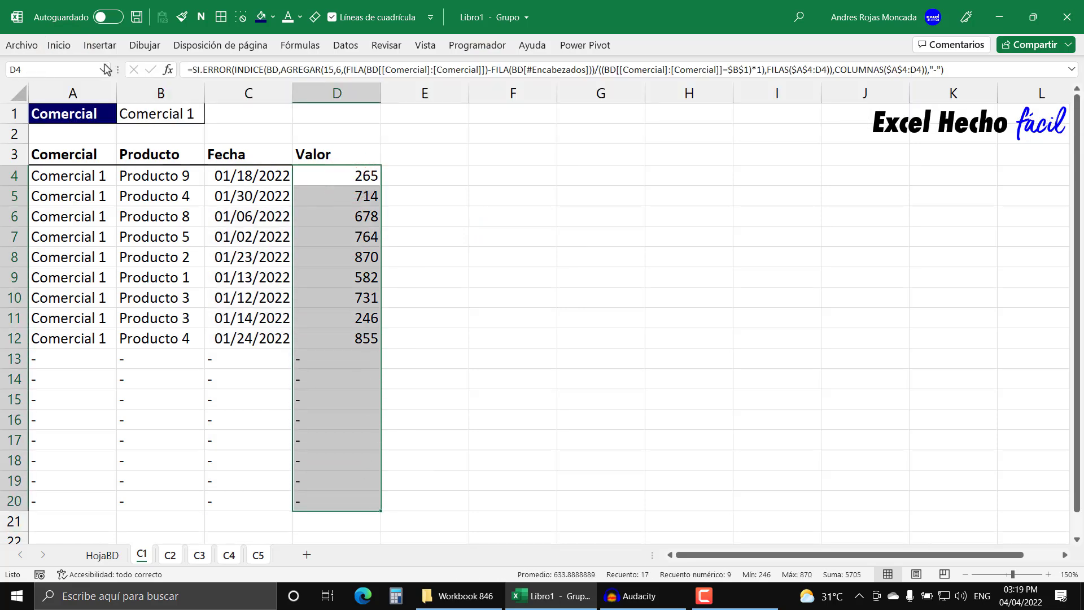
left_click(66, 45)
left_click(481, 67)
left_click(483, 169)
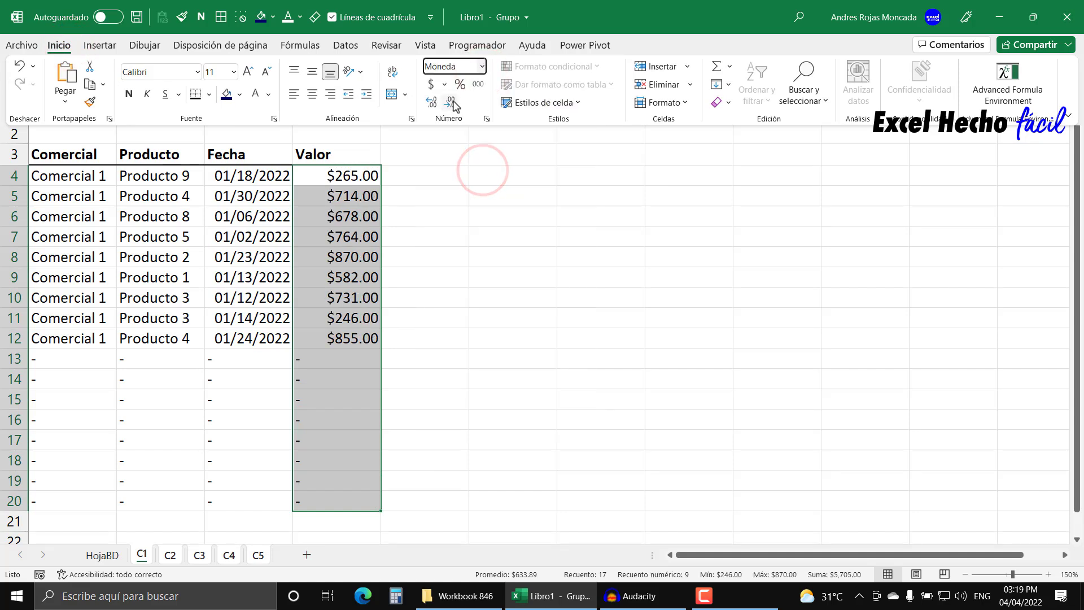
left_click(452, 102)
left_click(454, 103)
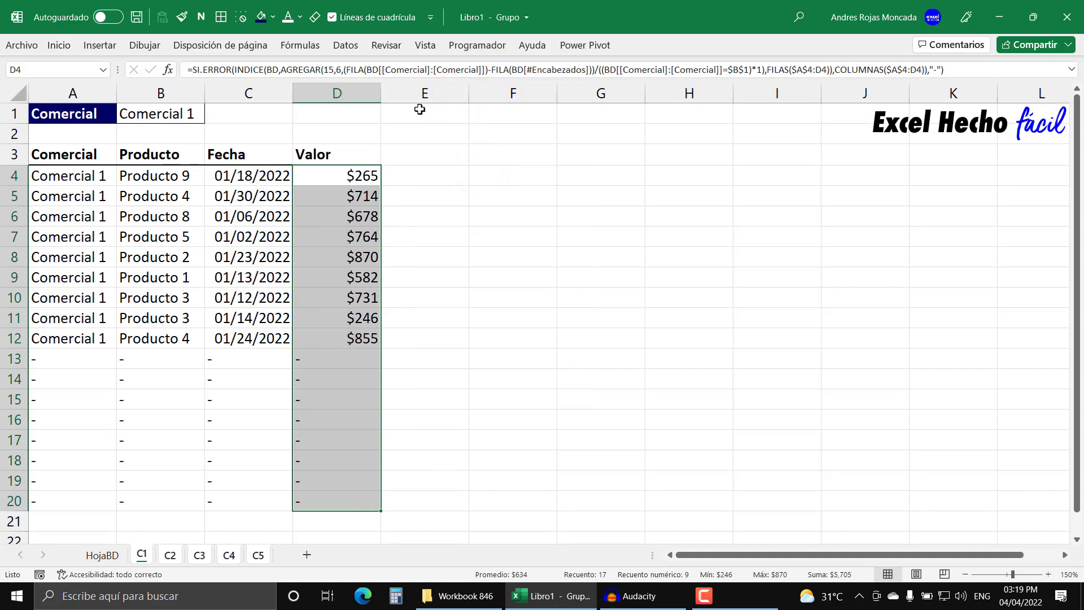
left_click(357, 112)
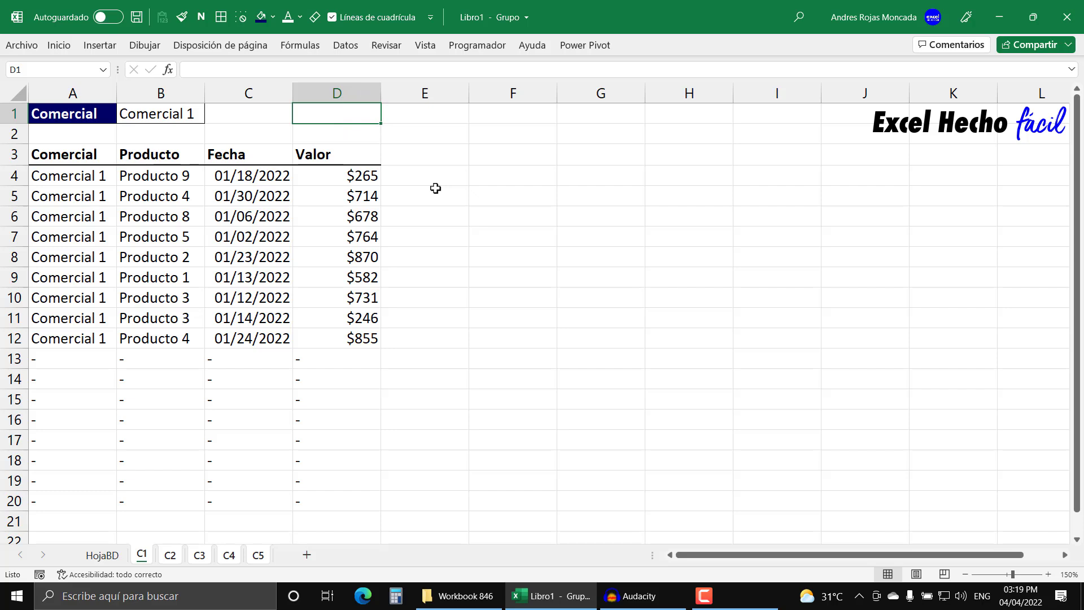
Step: Ungroup the sheets and review the extracted records on sheets C2 to C5
right_click(150, 562)
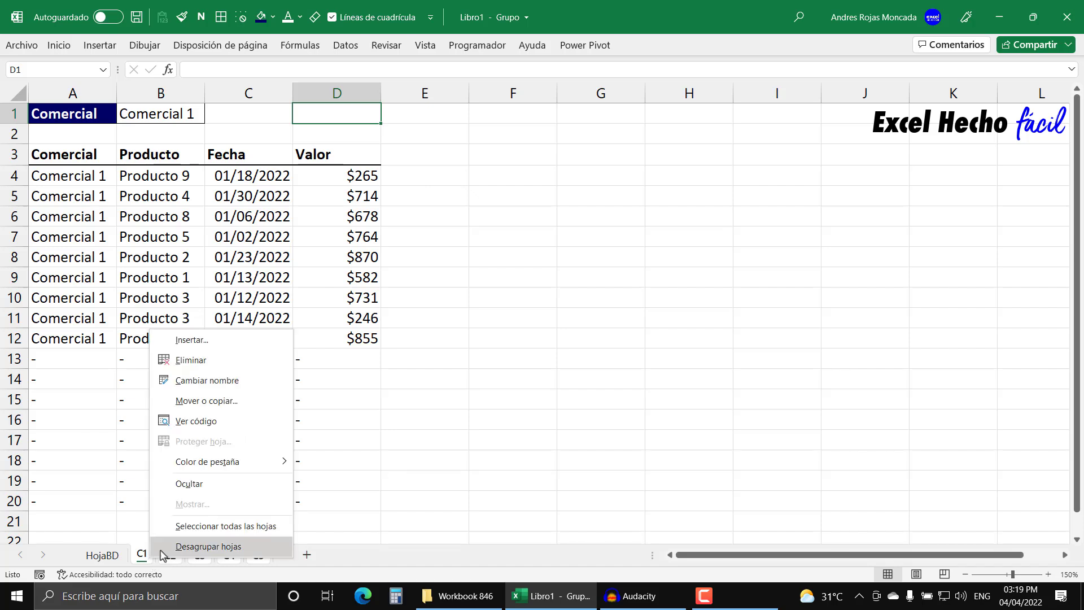
left_click(178, 543)
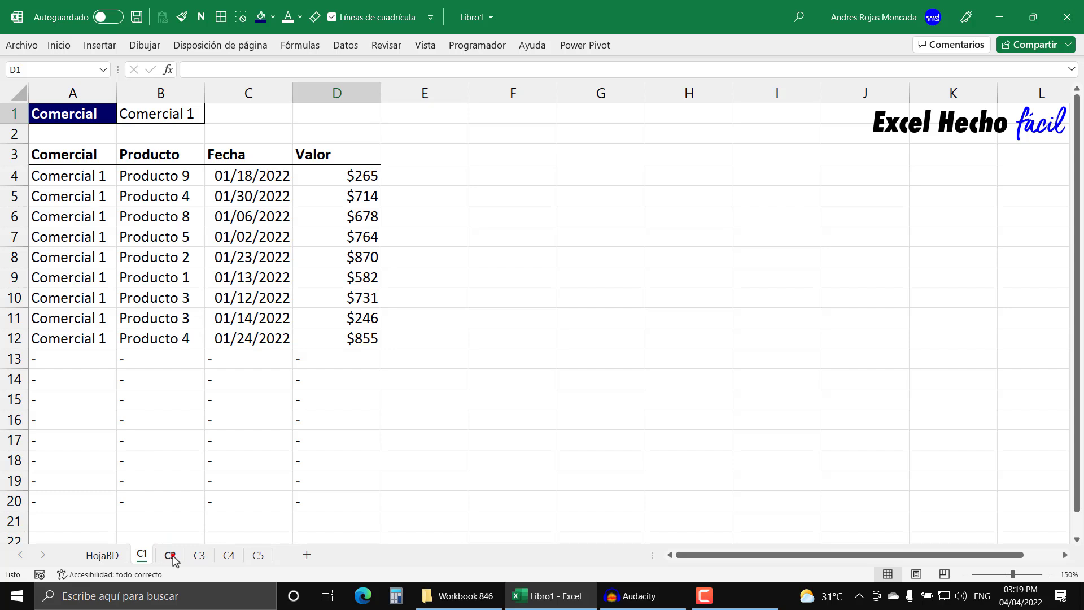
left_click(170, 555)
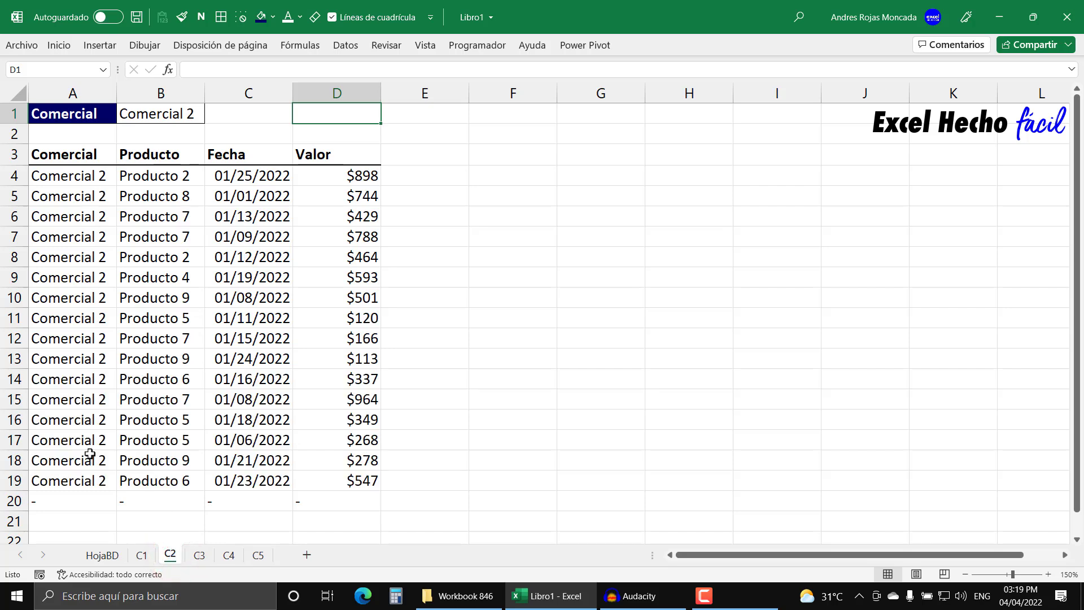
left_click(194, 555)
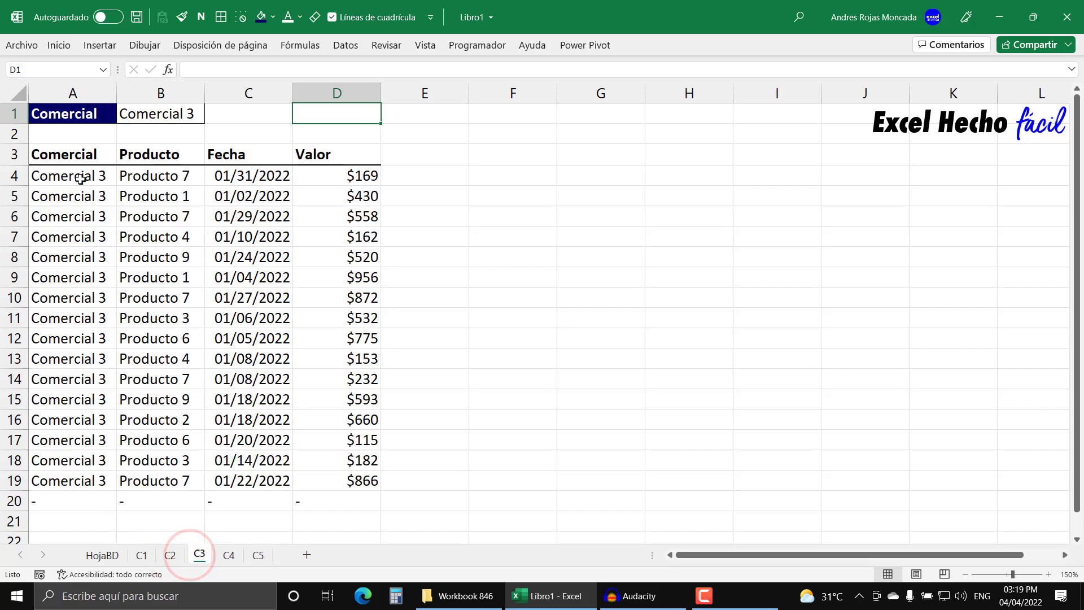
left_click(229, 555)
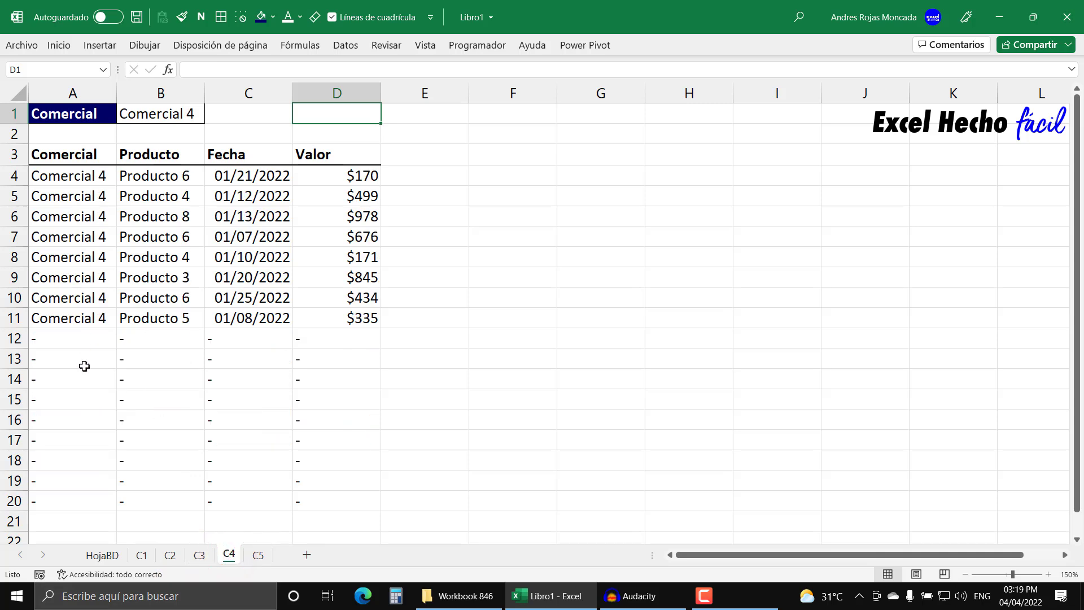
left_click(258, 555)
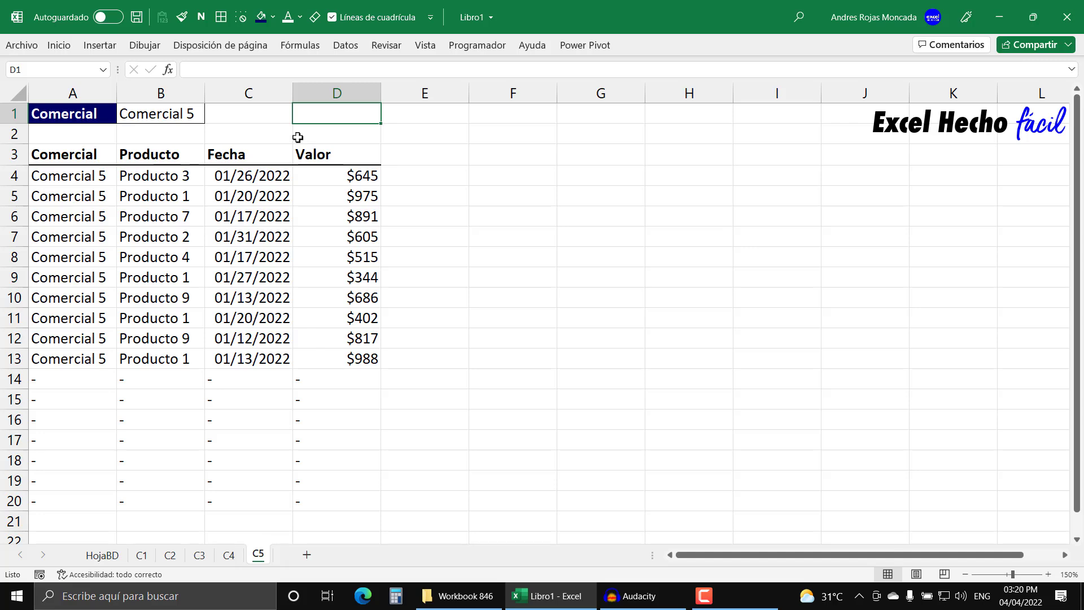
Step: Select the first empty cell below table BD on HojaBD, and examine the extracted lists on sheets C3, C2 and C4
left_click(103, 555)
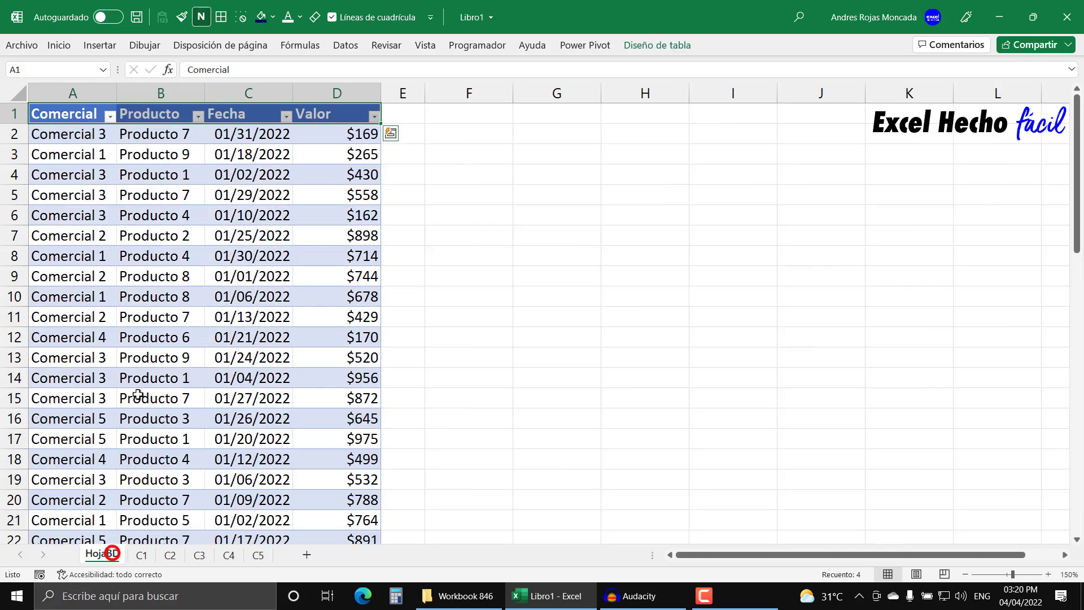
left_click(138, 391)
key("ctrl+Down")
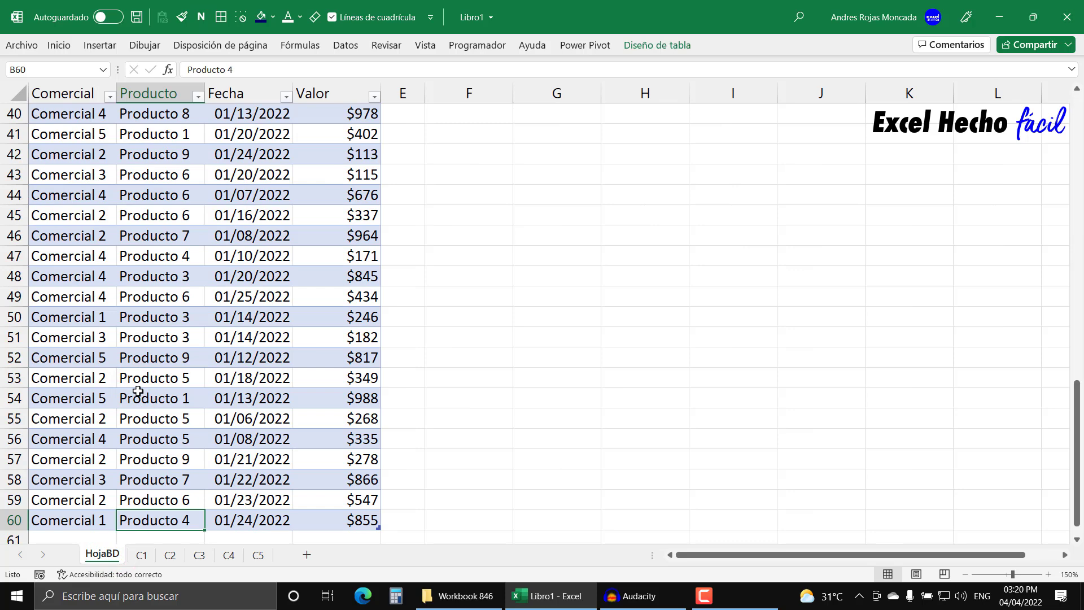
scroll(138, 391, "down", 4)
left_click(87, 295)
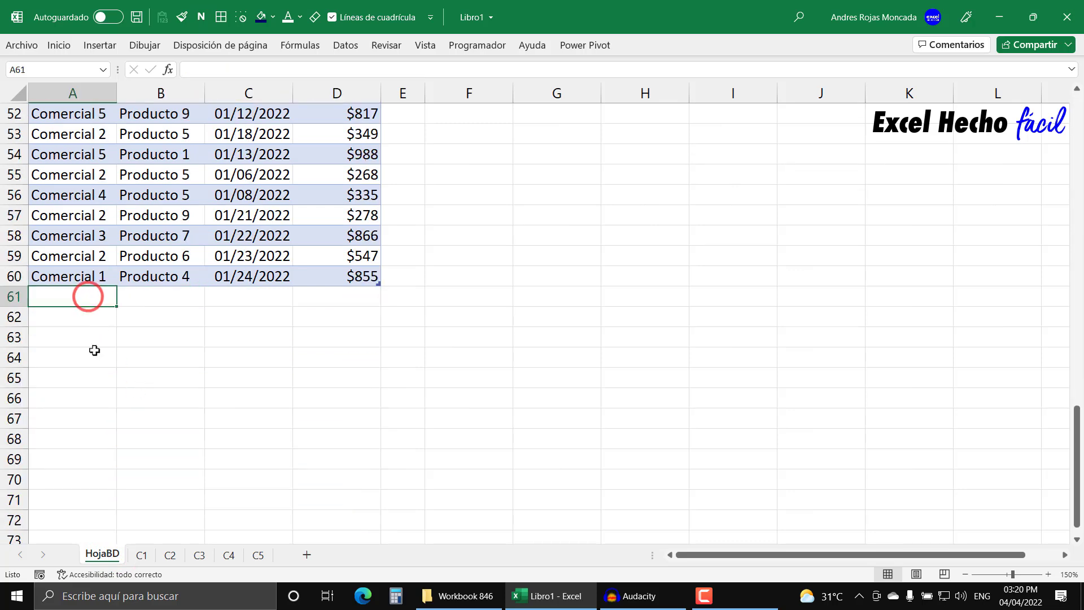
left_click(199, 556)
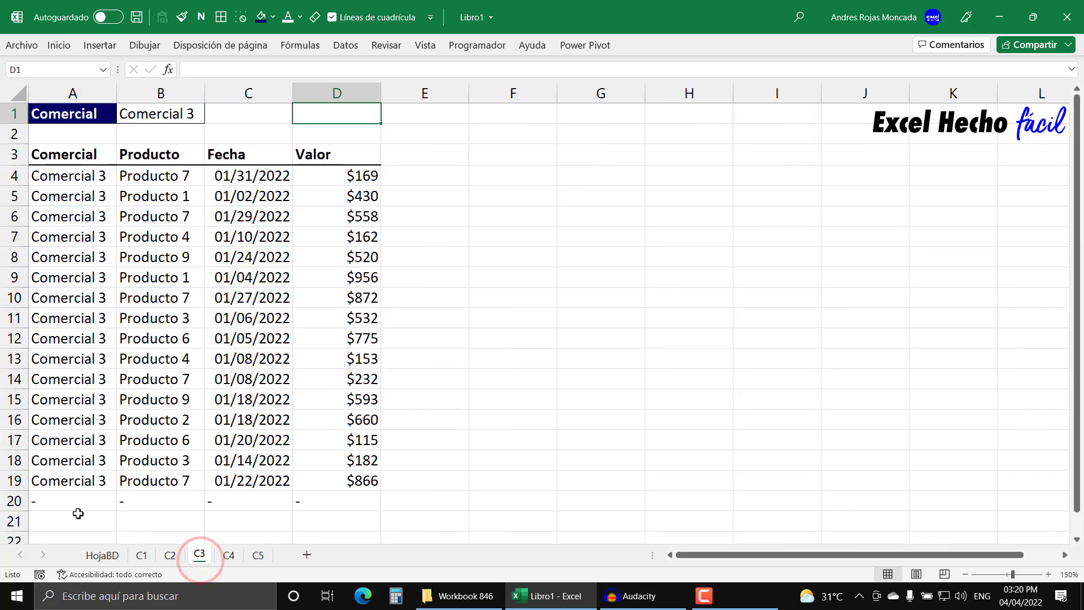
left_click(175, 555)
left_click(228, 555)
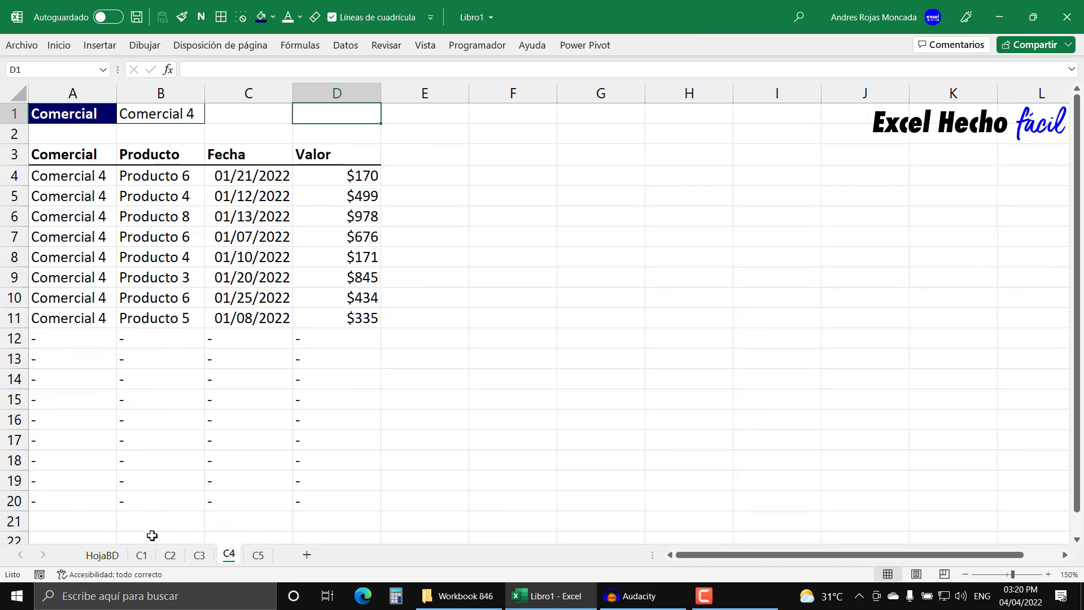
left_click(102, 555)
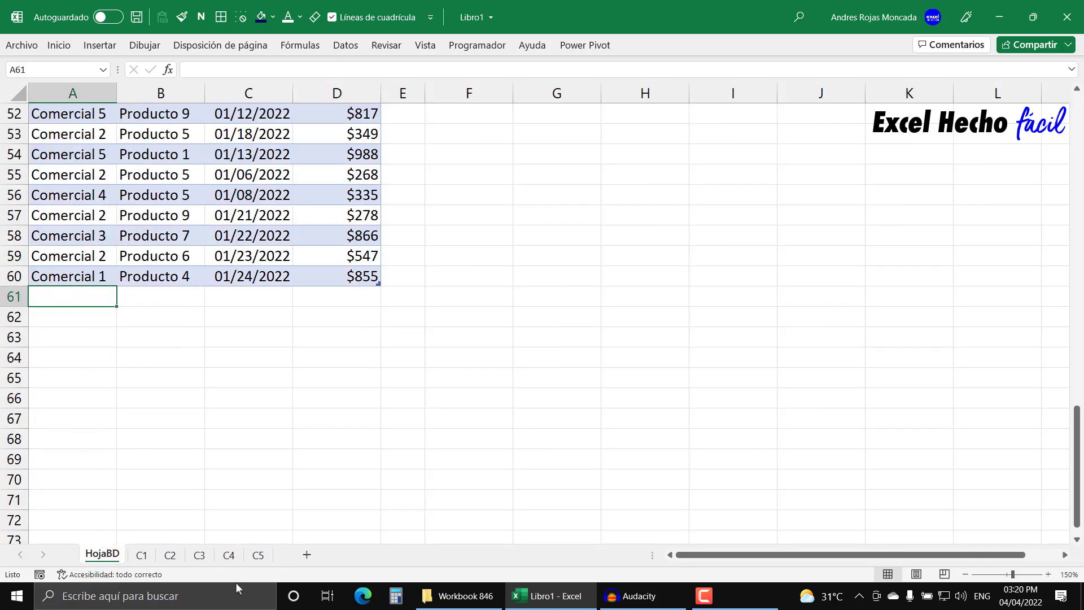
left_click(229, 555)
Step: Start a new record in row 61 of table BD on HojaBD, with Comercial 4 and Producto 5
left_click(103, 555)
type("Comercial")
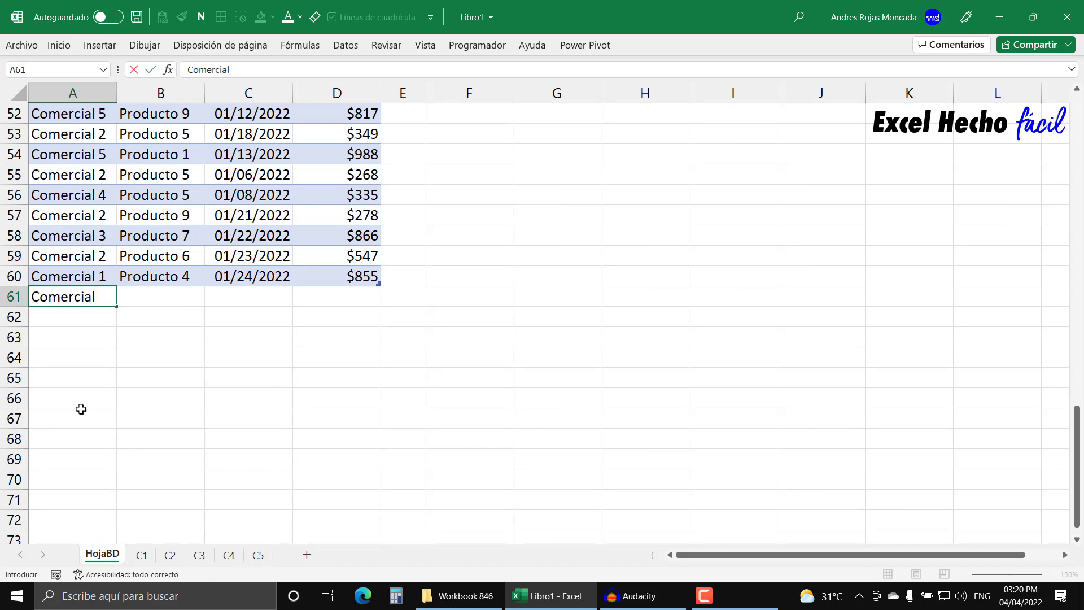
key("Return")
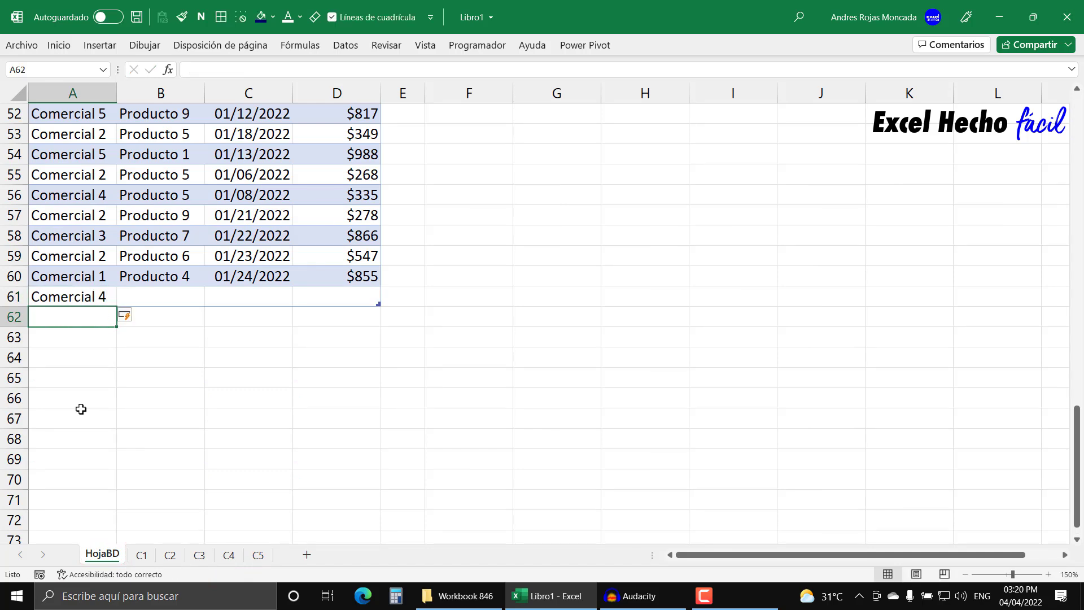
key("Up")
key("Right")
type("P")
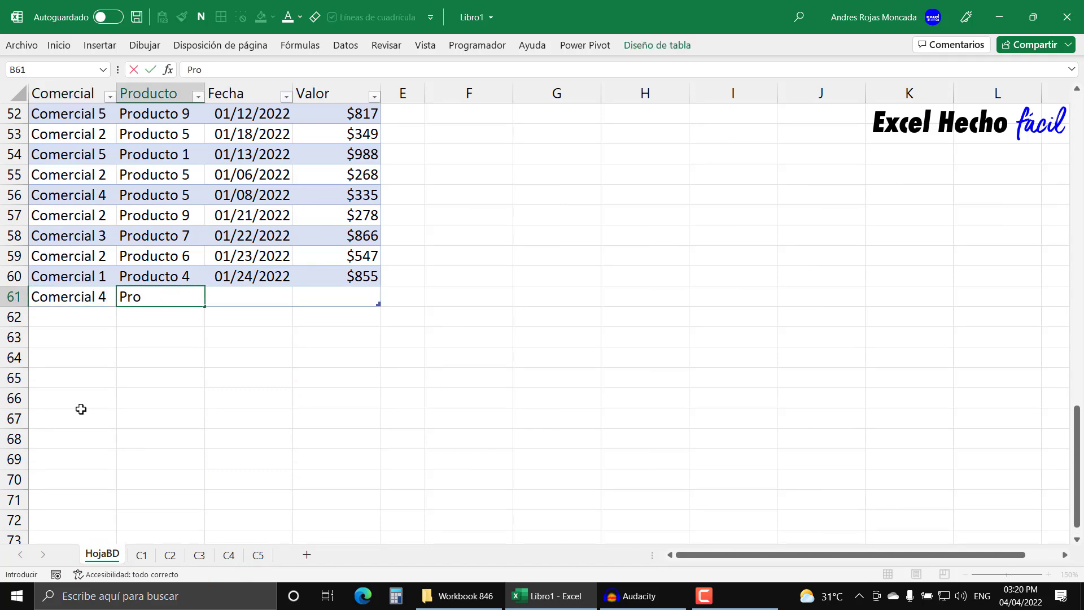
type("roducto 5")
key("Return")
key("Up")
key("Right")
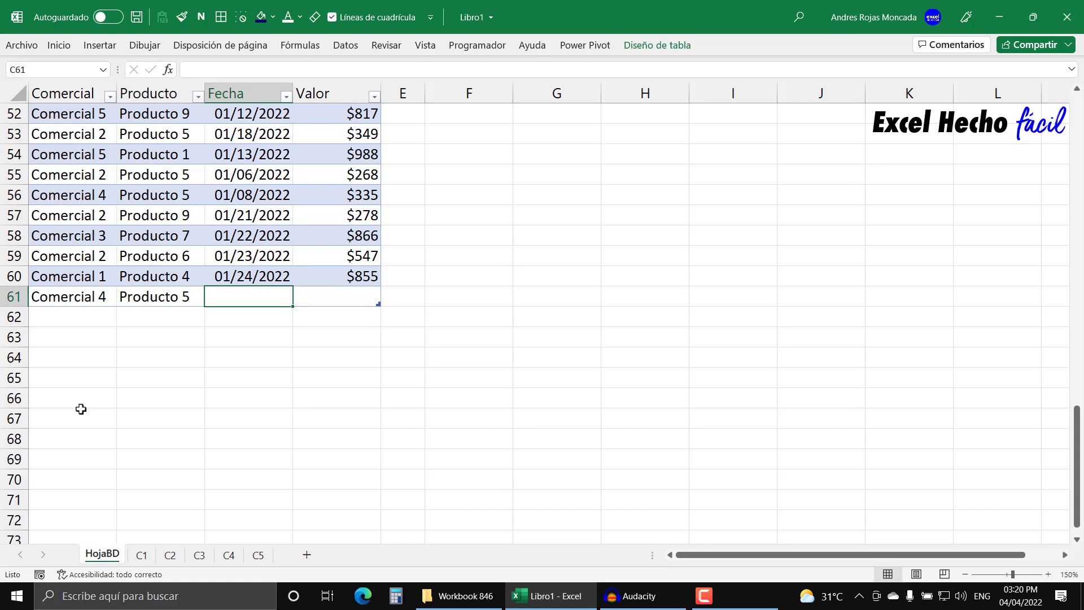
Step: Complete the new record in row 61 with the Fecha 4/4/22 and a Valor of 500
type("4/4/22")
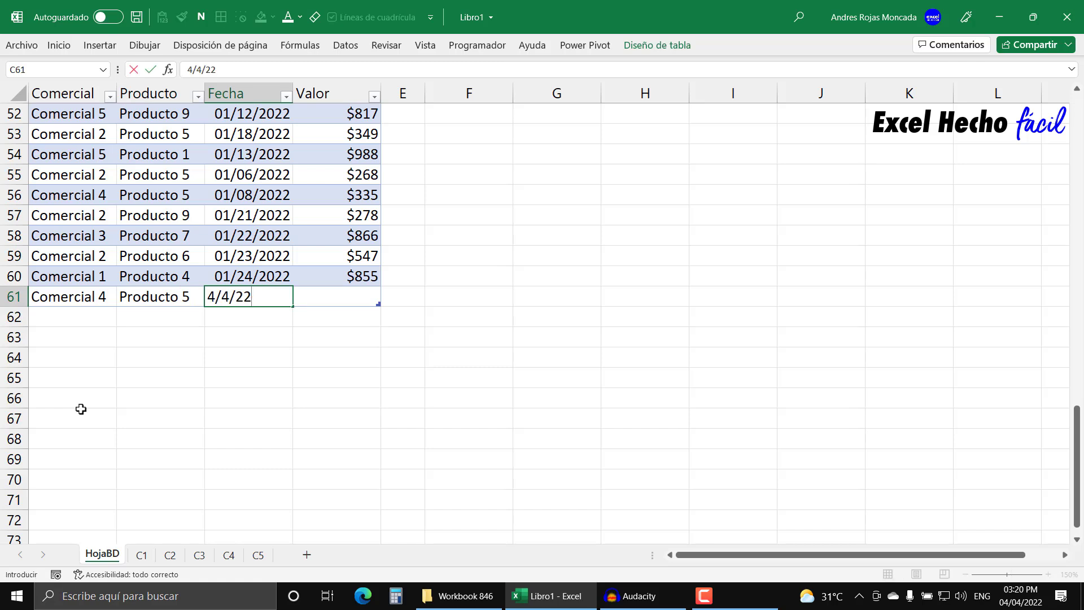
key("Return")
key("Up")
key("Right")
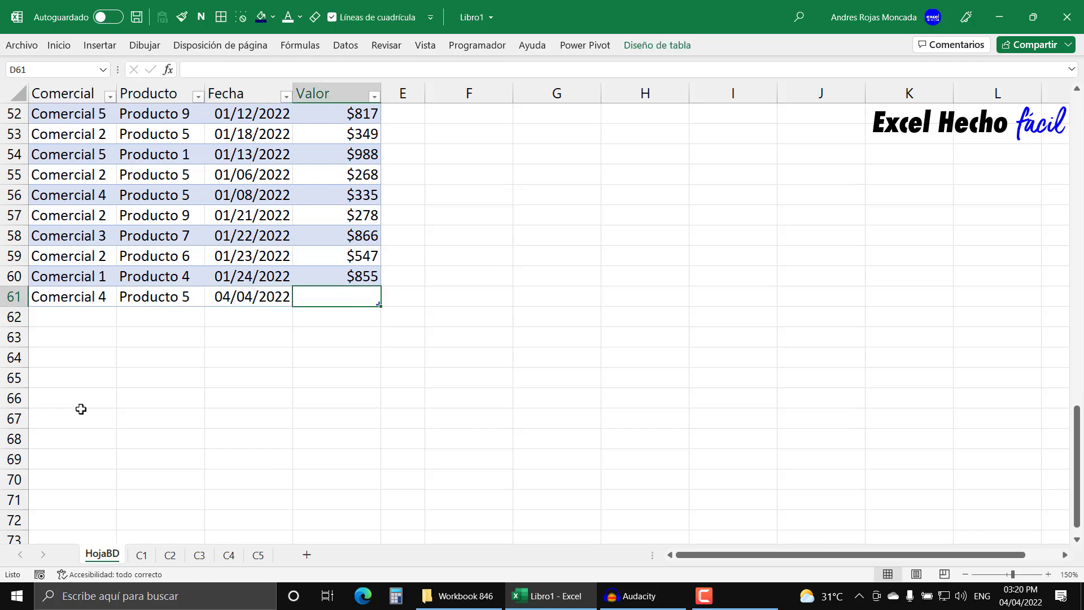
type("500")
key("Return")
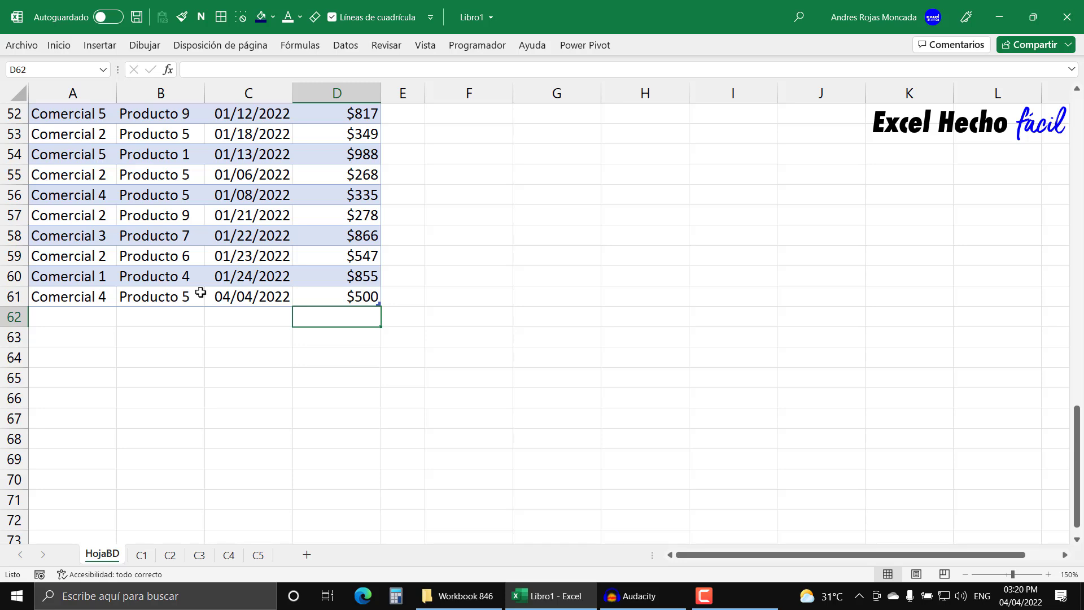
Step: Check sheet C4 for the record just added to table BD, examining A12:D12
key("Up")
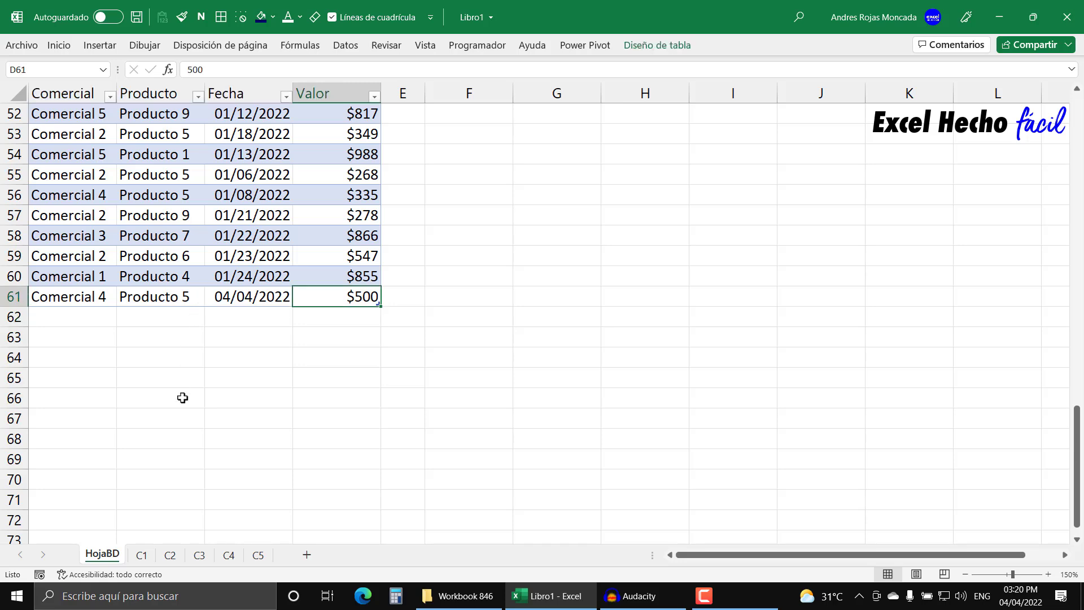
key("ctrl+Up")
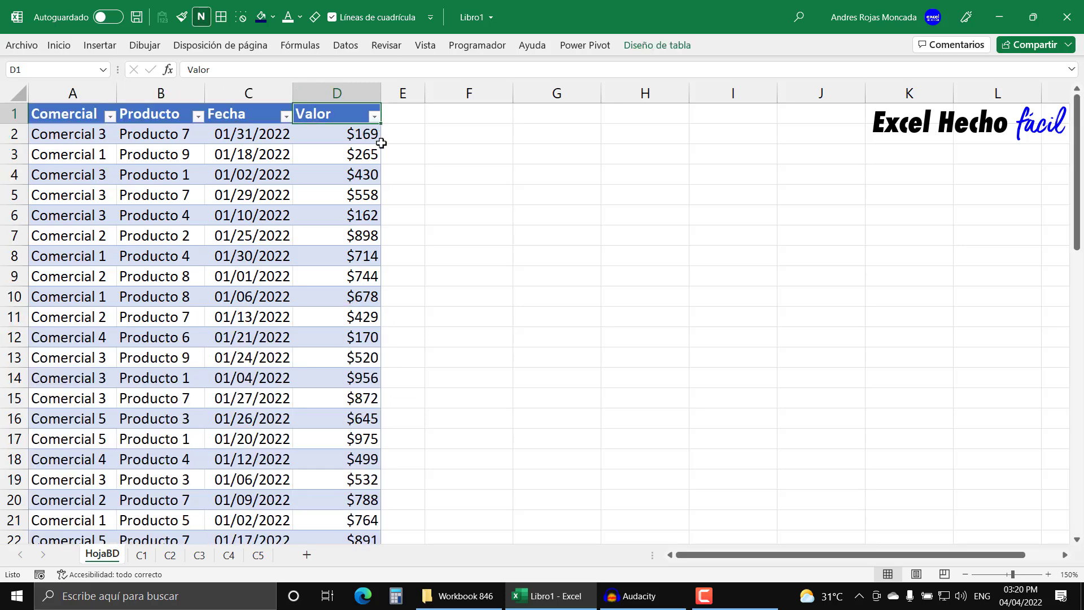
left_click(457, 113)
left_click(229, 556)
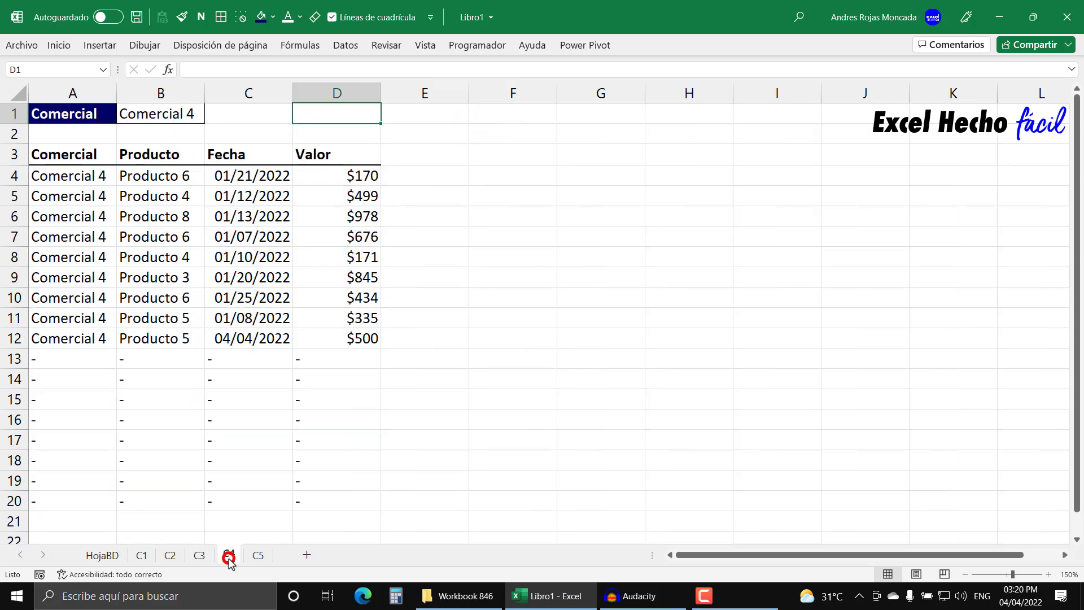
left_click(48, 340)
key("ctrl+shift+Right")
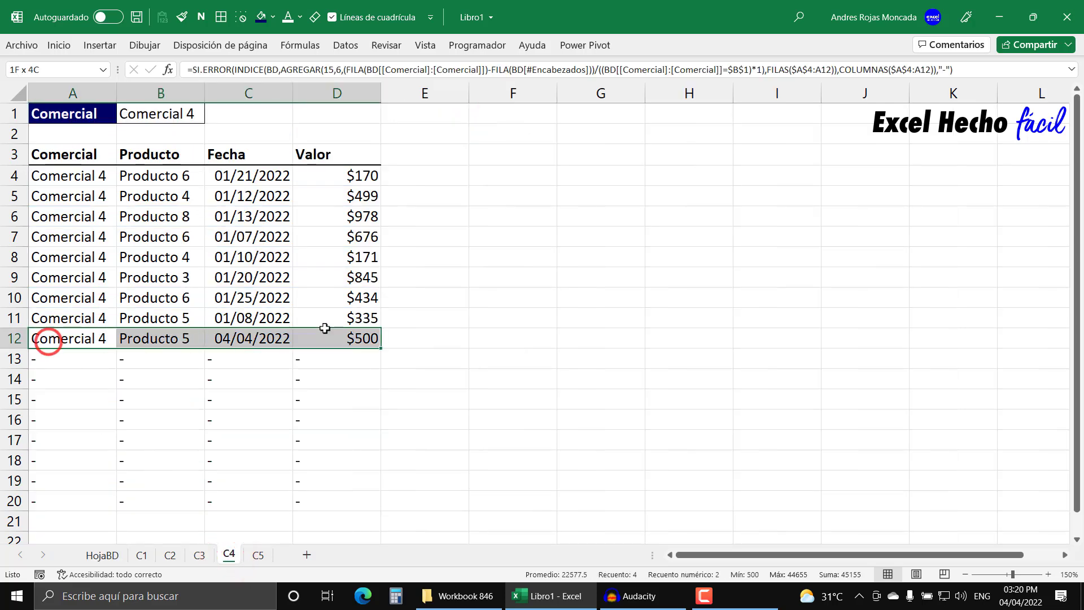
left_click(338, 116)
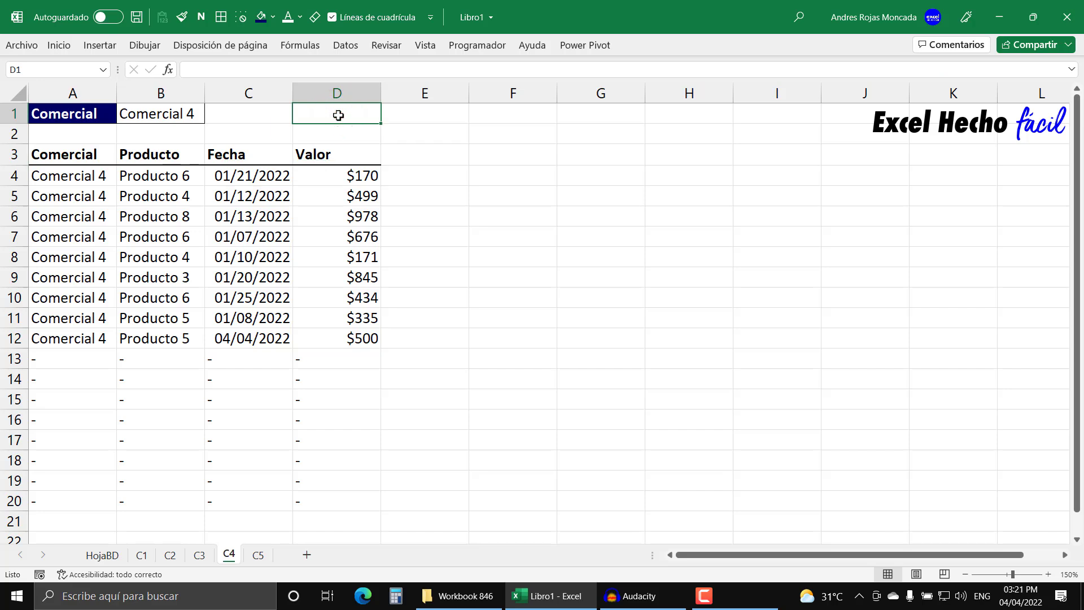
Step: Review the extracted records on each of the sheets C1 to C5 in turn
left_click(142, 555)
left_click(166, 555)
left_click(199, 555)
left_click(229, 555)
left_click(257, 554)
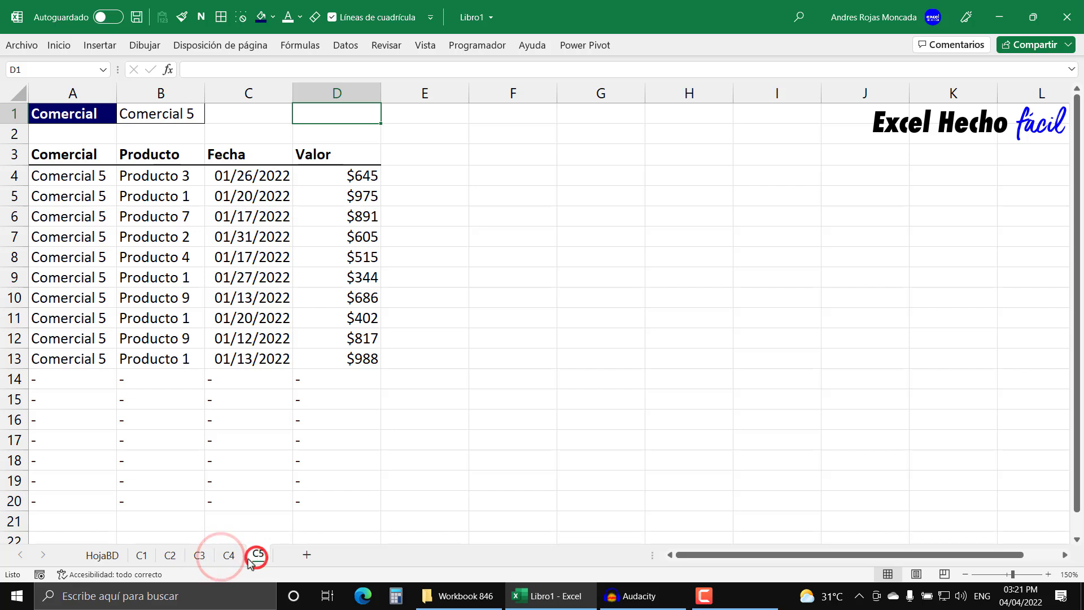
Step: Go through sheets C1 to C5 once more, checking each Comercial's extracted list, and return to table BD on HojaBD
left_click(142, 555)
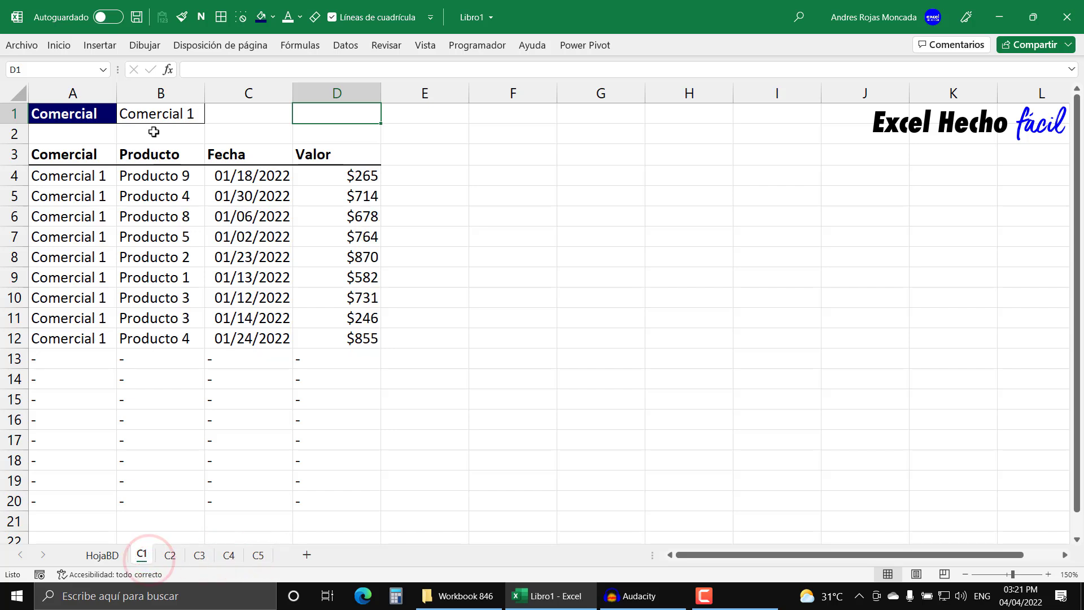
left_click(170, 555)
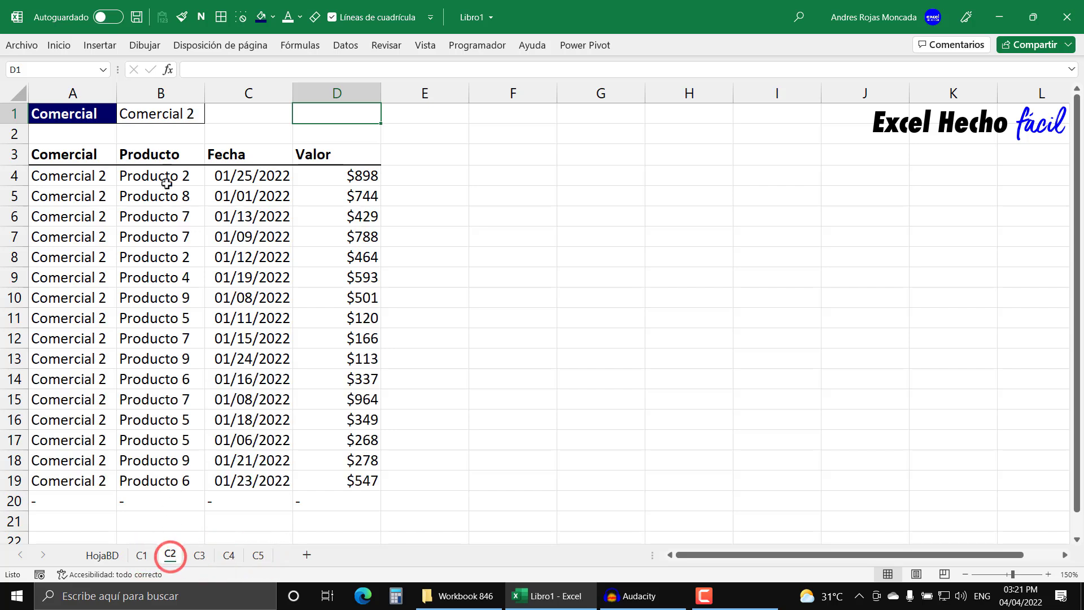
left_click(200, 555)
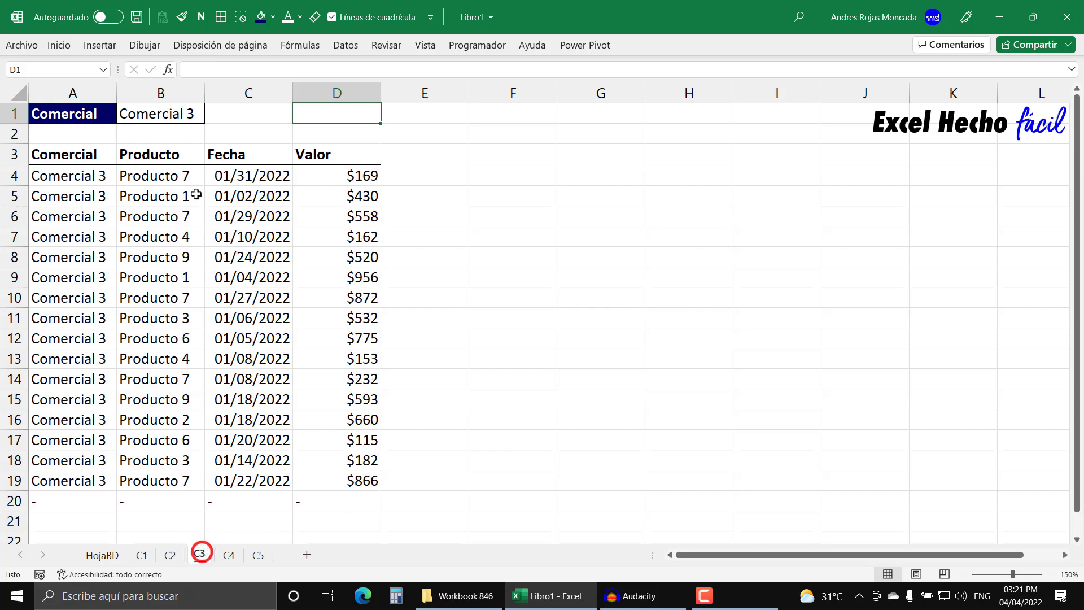
left_click(229, 555)
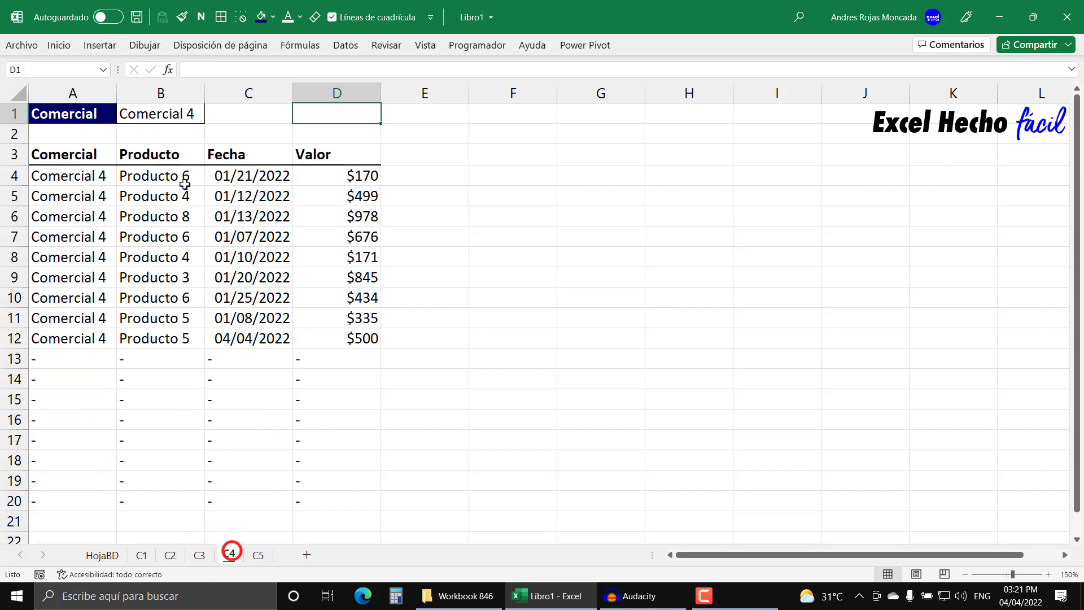
left_click(261, 556)
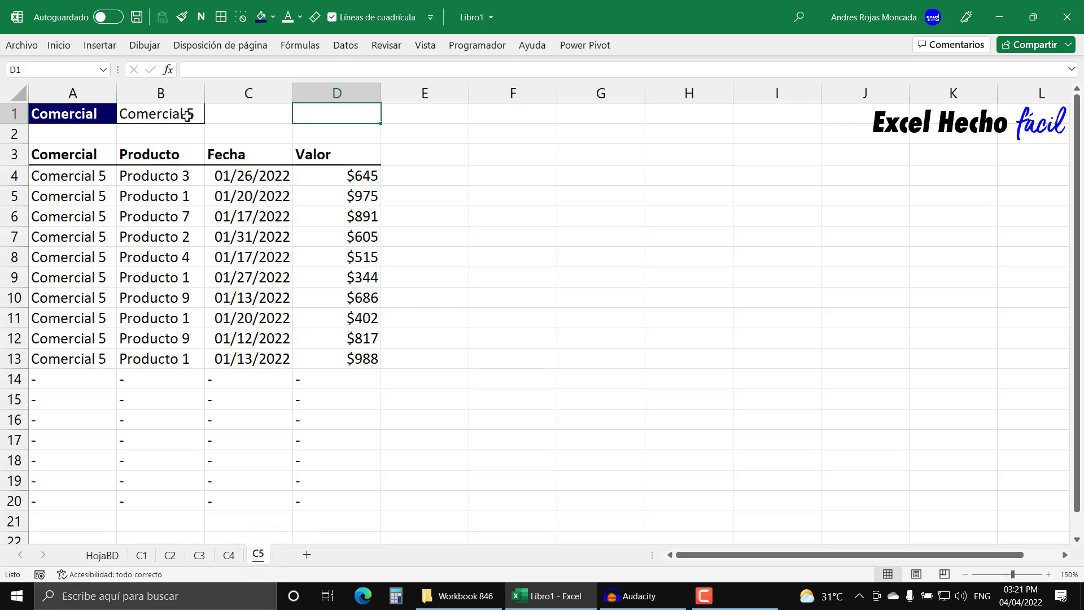
left_click(106, 556)
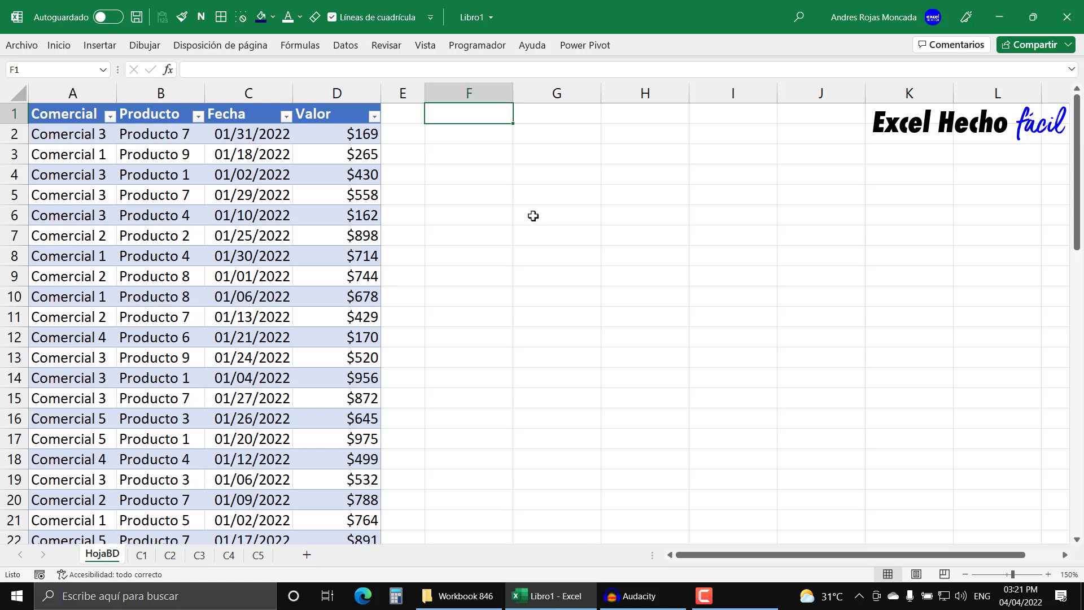
Step: Set the width of column E on sheet C1 to 5
left_click(141, 555)
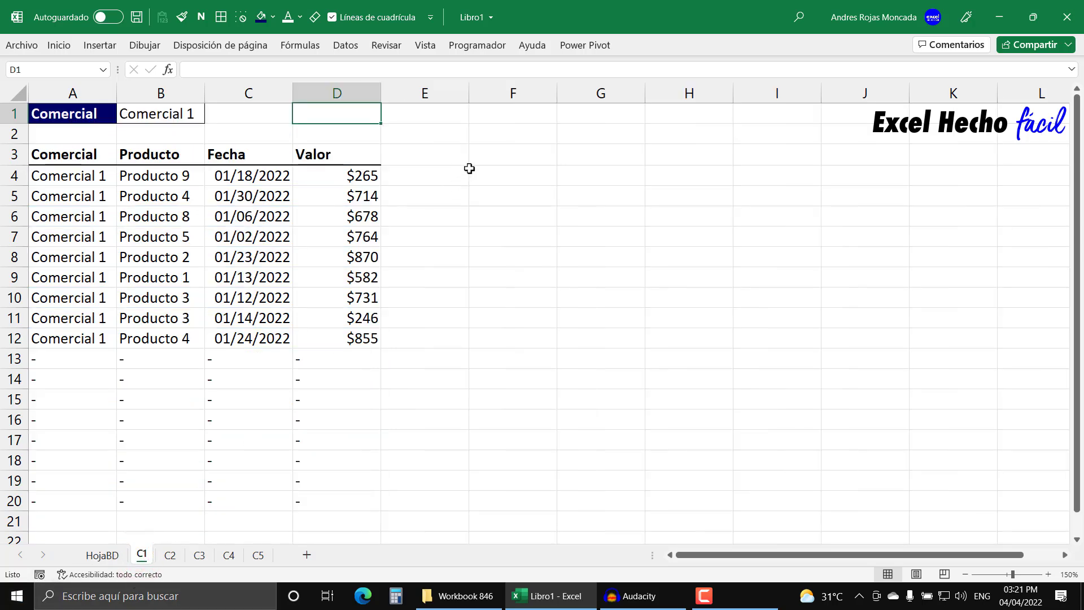
right_click(445, 94)
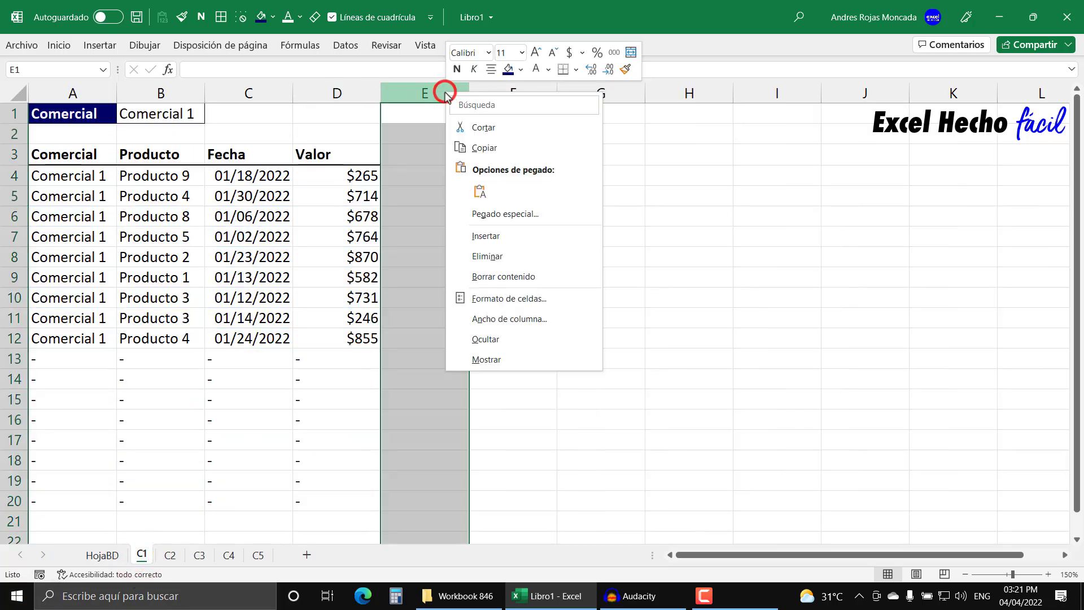
left_click(478, 319)
type("5")
key("Return")
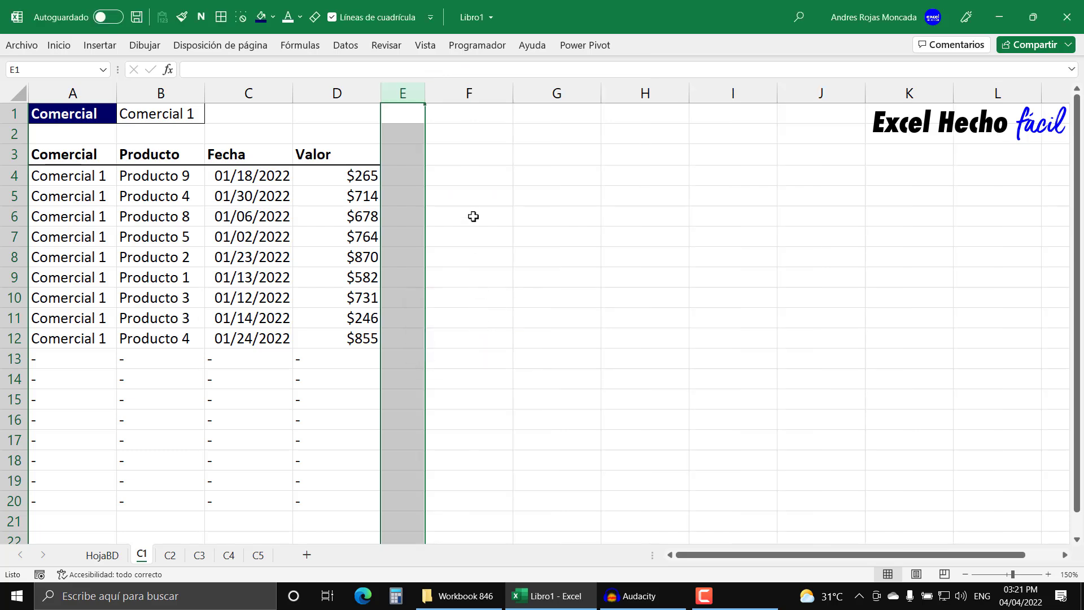
Step: Enter the heading Formula in F3 of sheet C1 and display A4's formula as text in F4 with =FORMULATEXTO(A4)
left_click(469, 158)
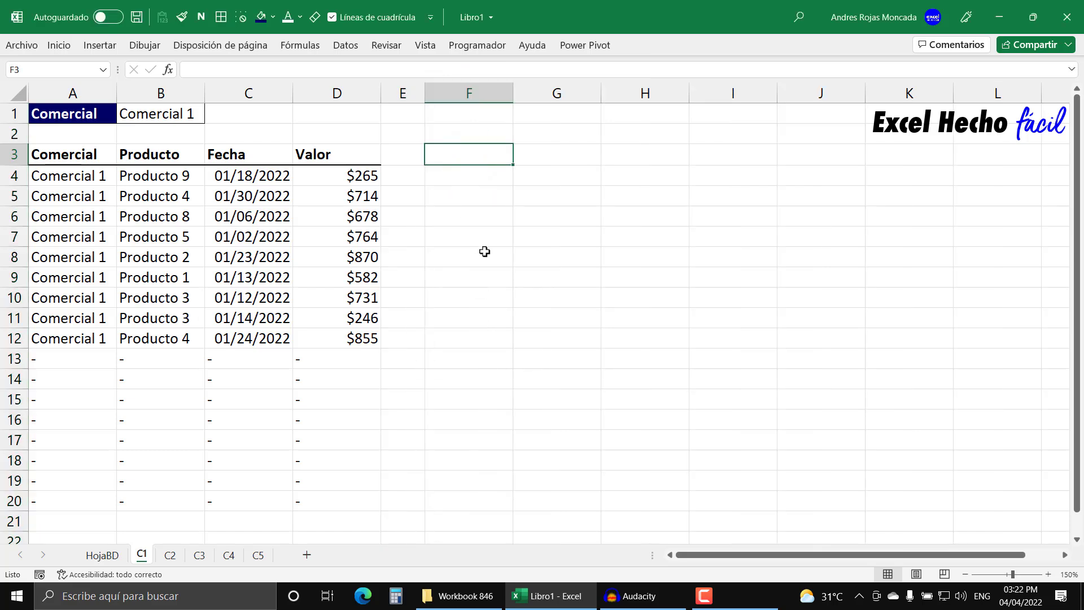
type("Formula")
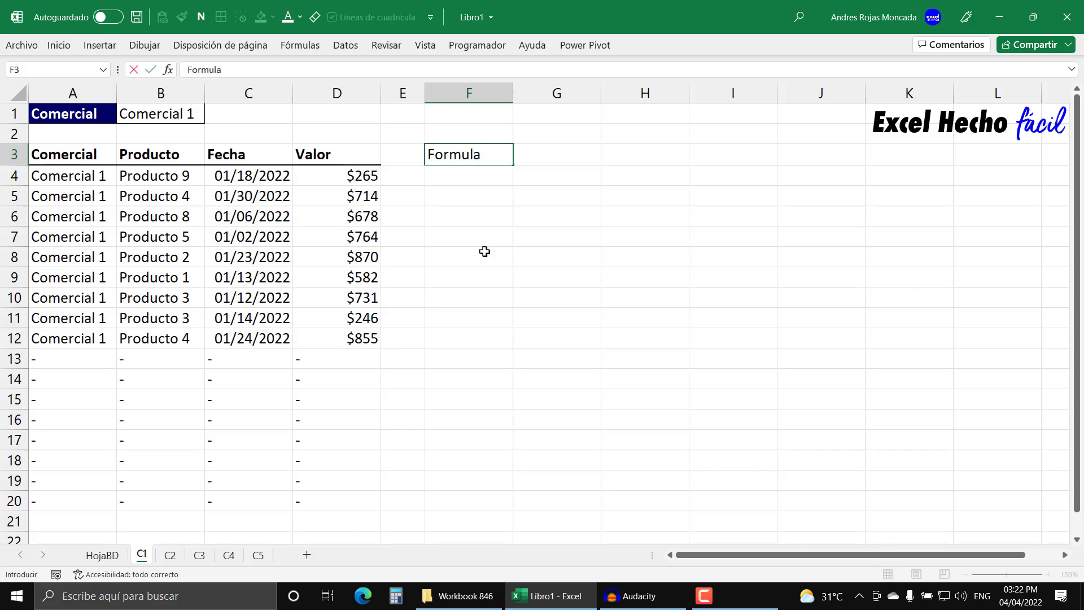
key("Return")
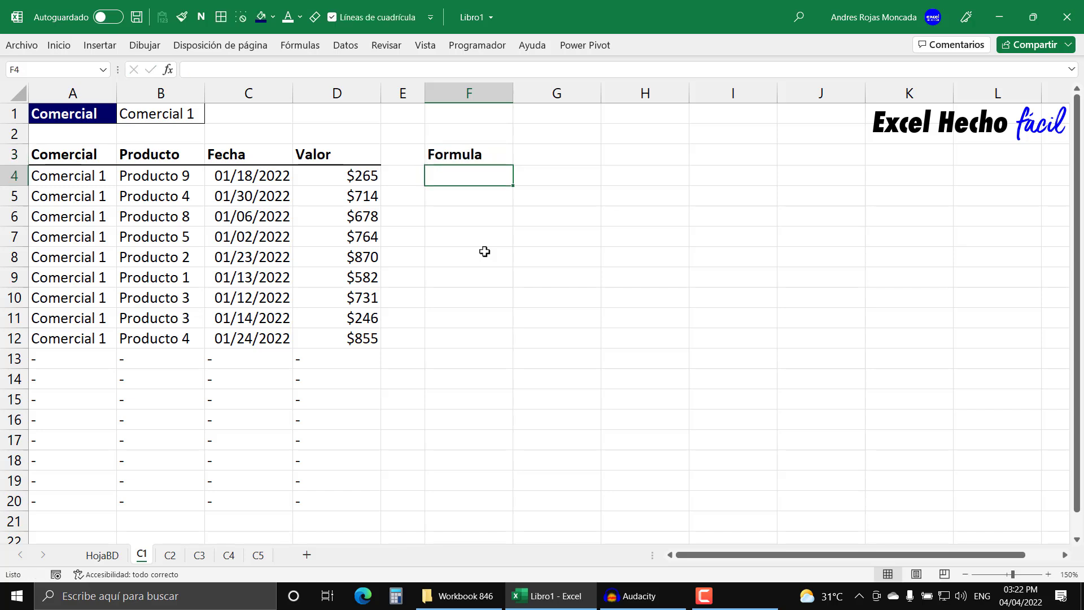
type("=FORMULATEXTO(")
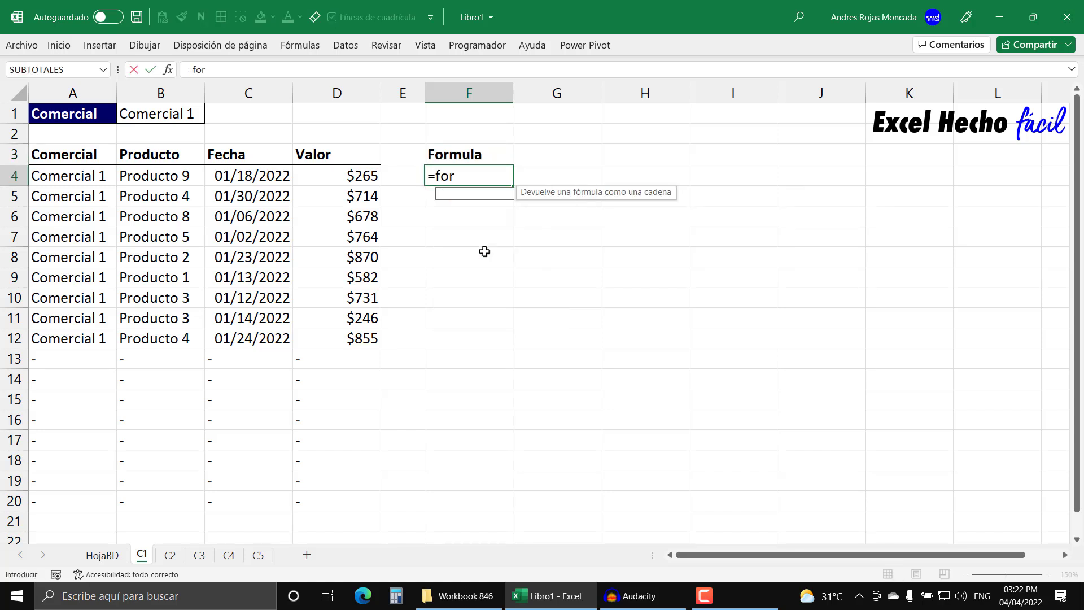
left_click(87, 176)
key("Return")
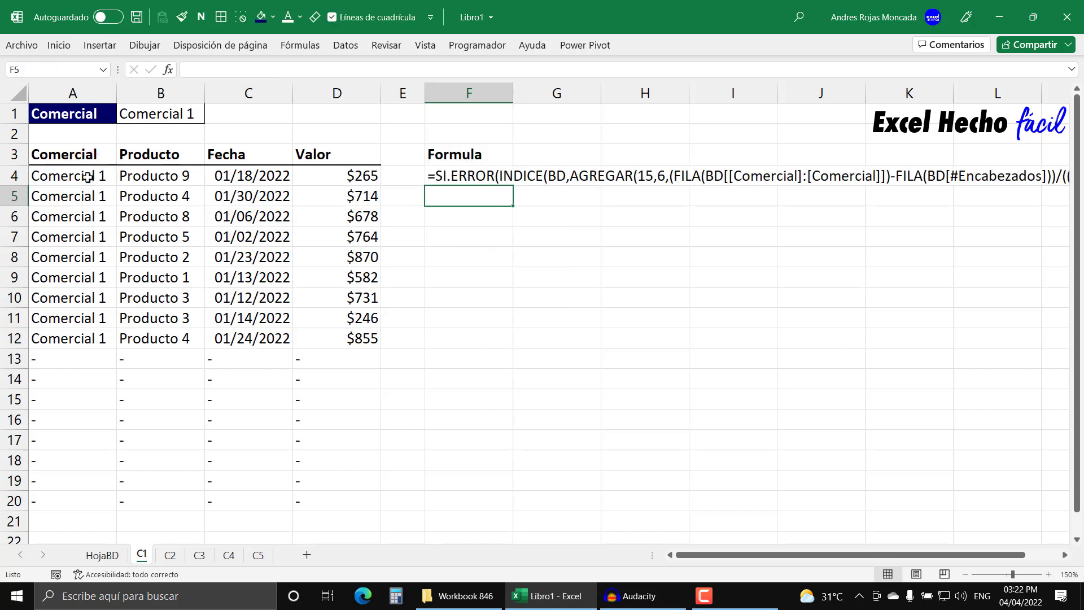
Step: Merge F4:L6 into one cell, wrap its text, and remove the centered alignment so the formula text starts at the left
left_click_drag(444, 176, 1001, 213)
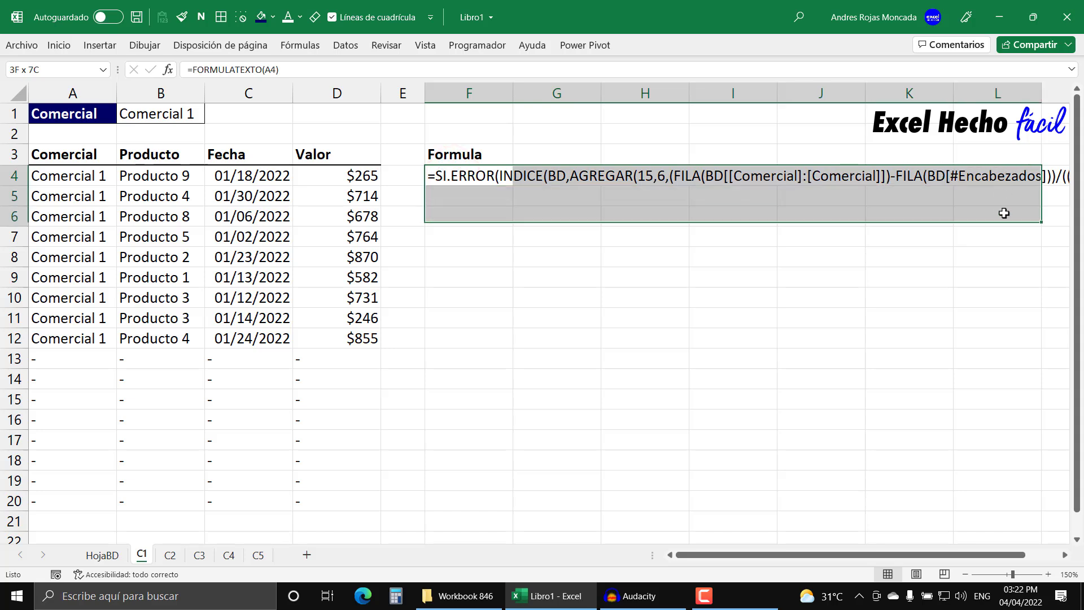
left_click(55, 46)
left_click(401, 95)
left_click(402, 113)
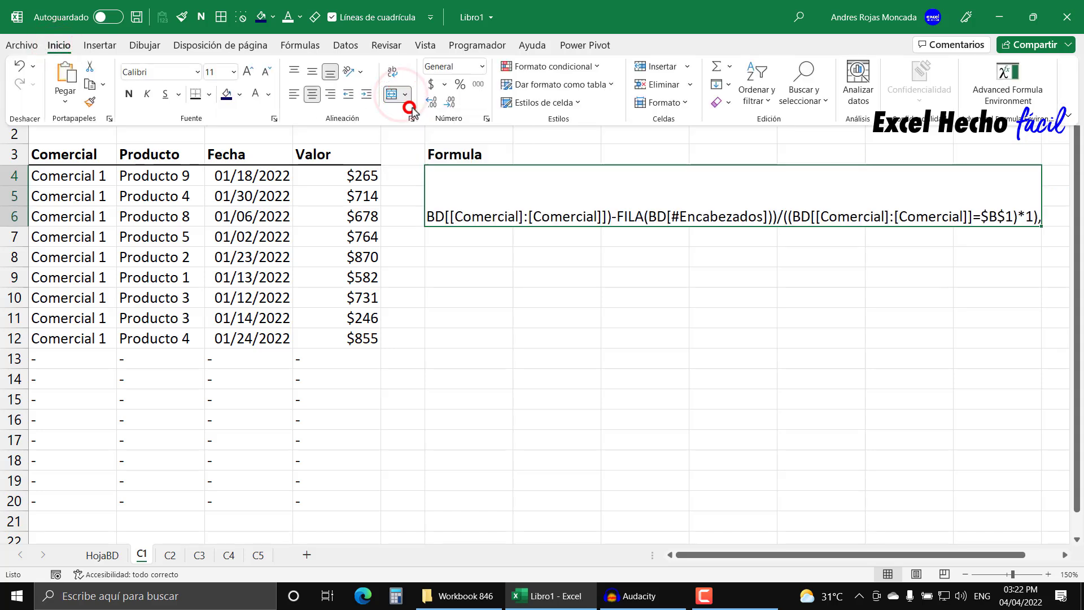
left_click(396, 73)
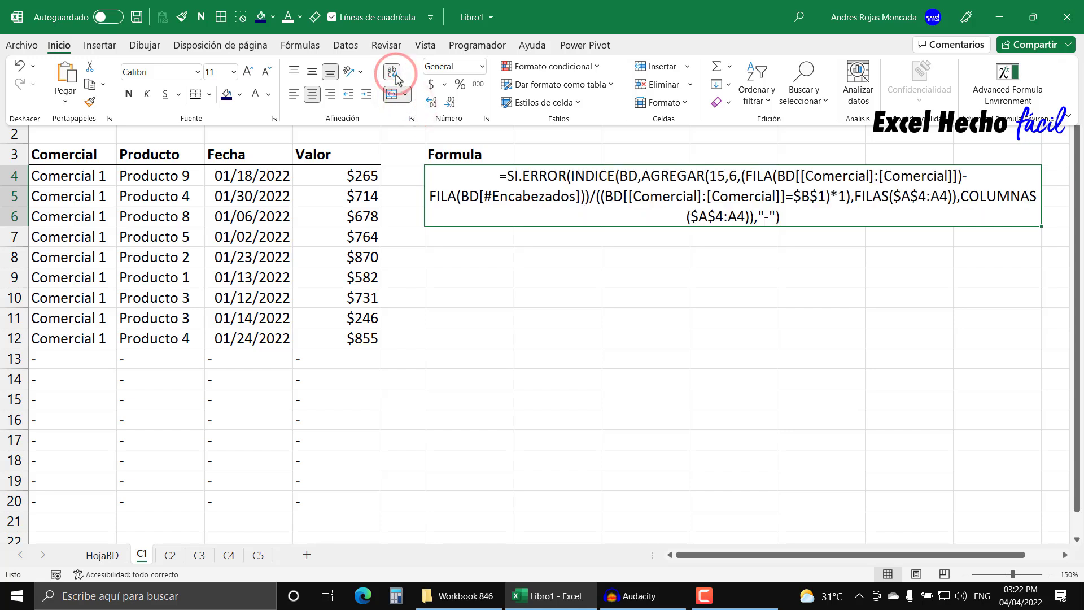
left_click(312, 94)
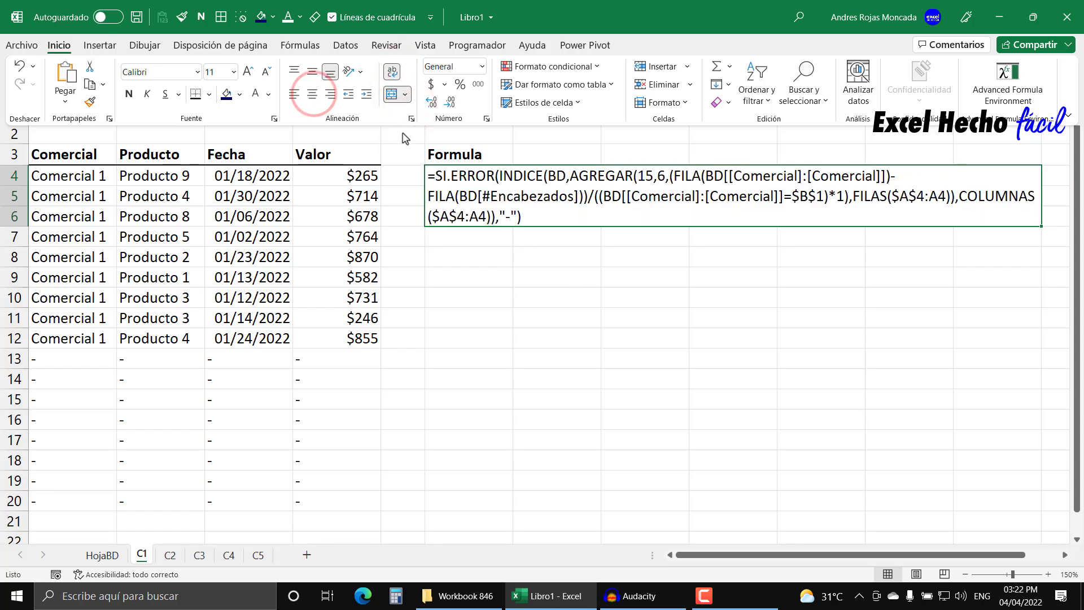
key("ctrl+F1")
Step: Change the font color of the formula text in the merged cell F4:L6 to standard blue
left_click(298, 18)
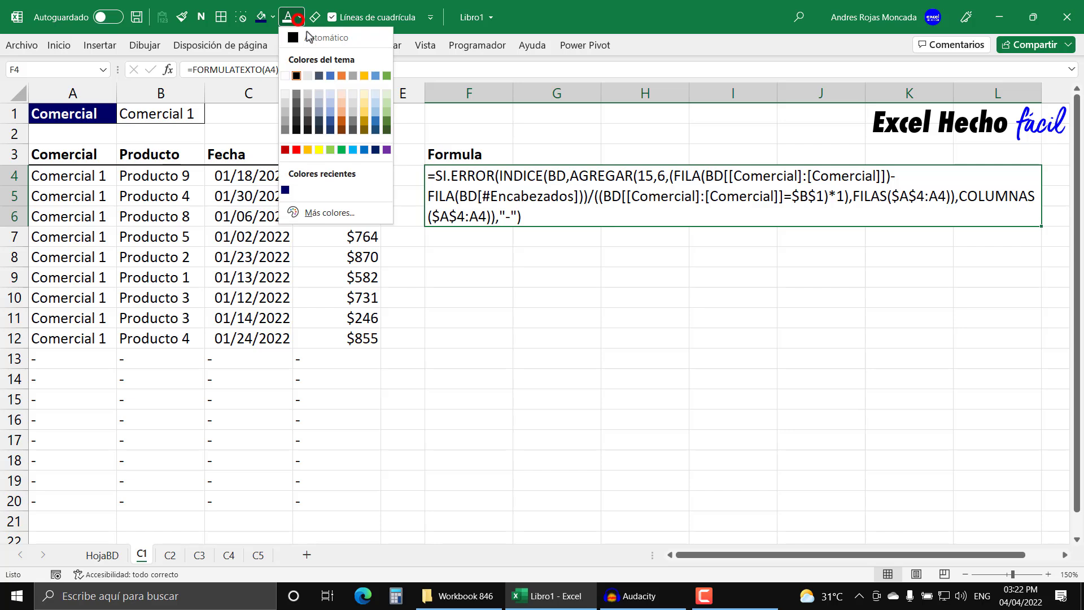
left_click(364, 149)
left_click(453, 277)
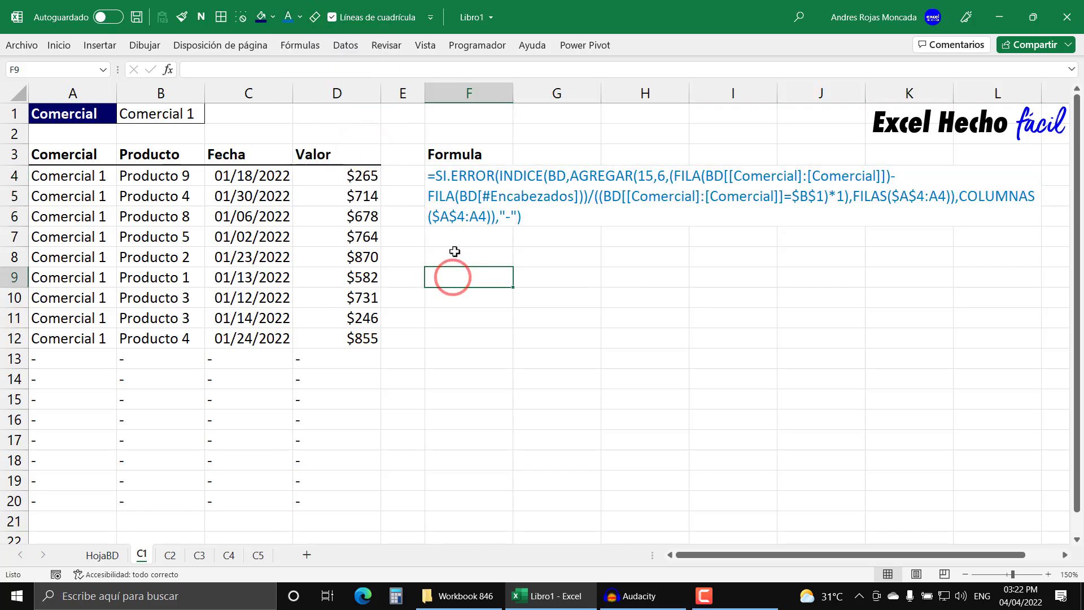
left_click(452, 250)
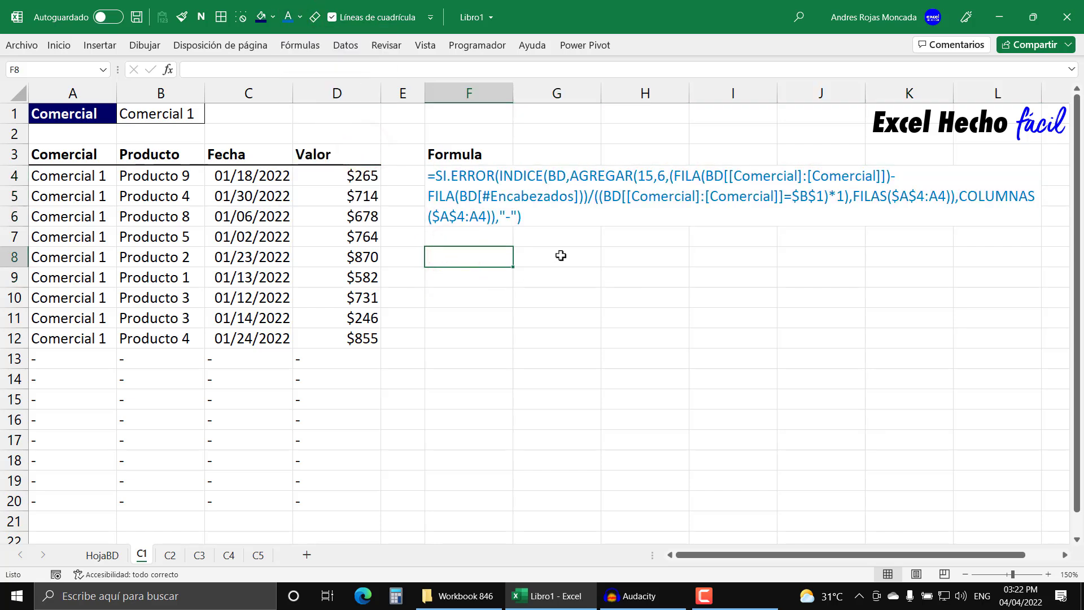